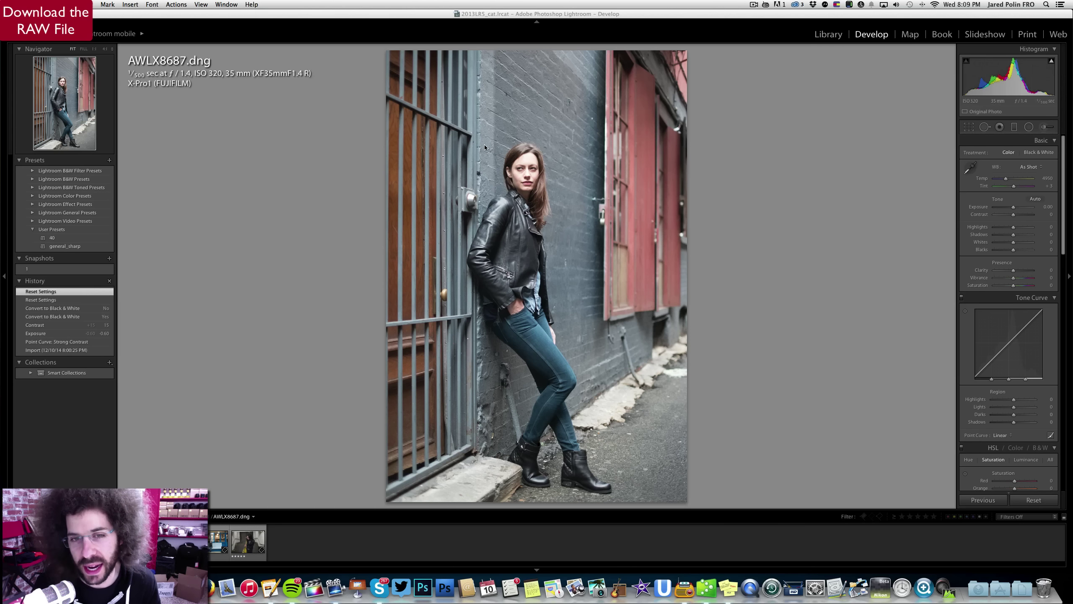
pyautogui.click(514, 167)
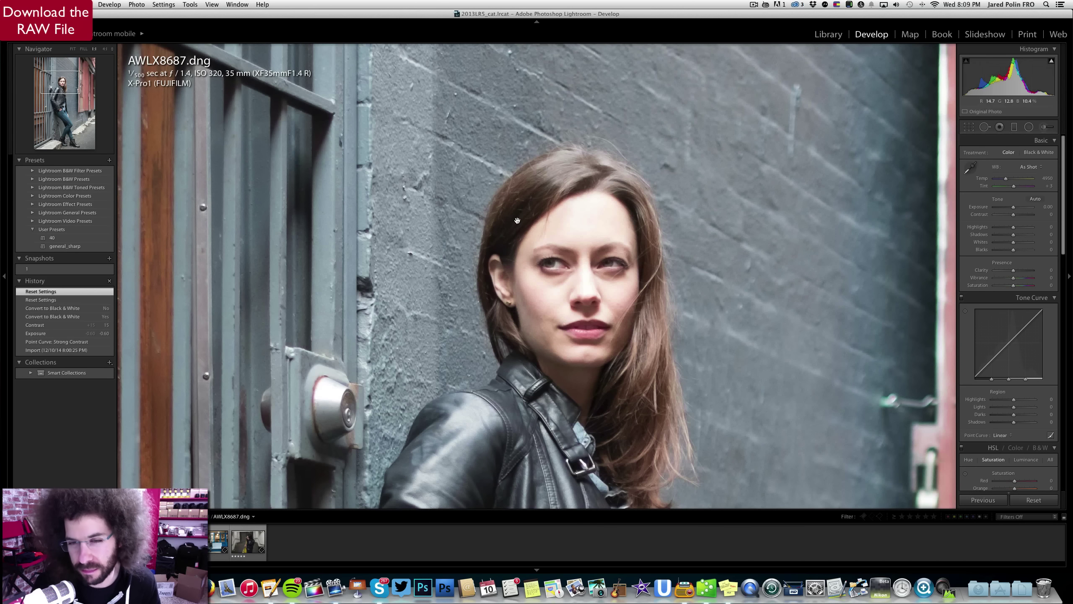
pyautogui.scroll(-5, 517, 220)
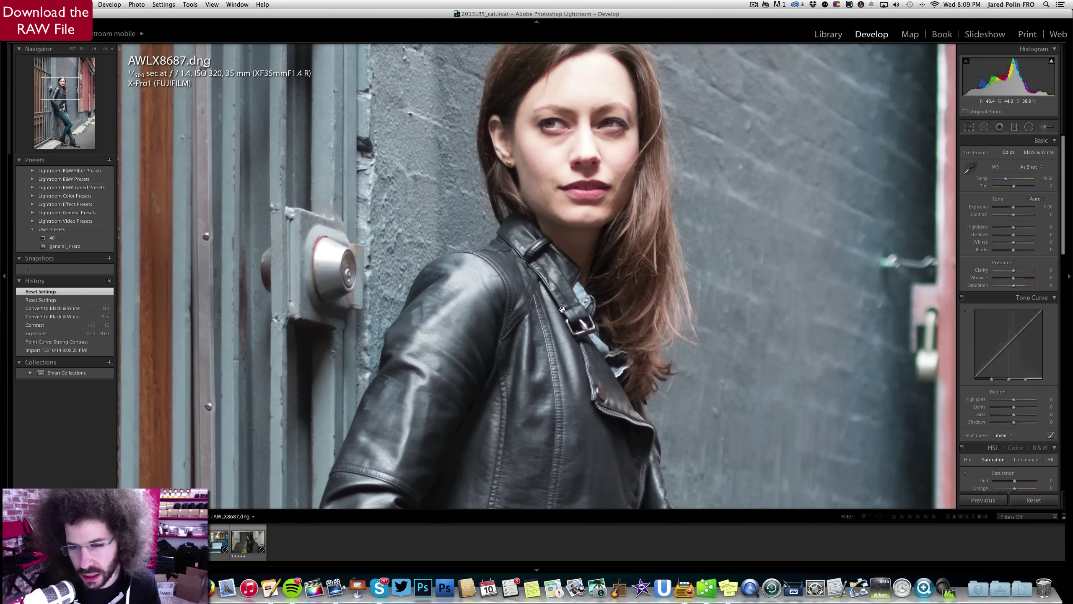
pyautogui.scroll(-1, 562, 169)
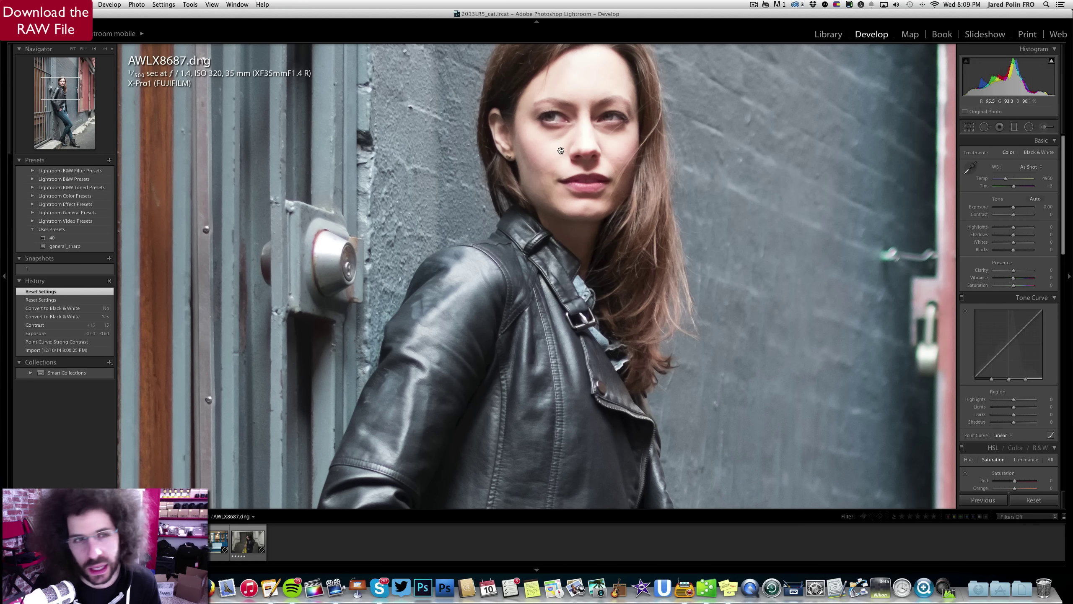
pyautogui.click(441, 185)
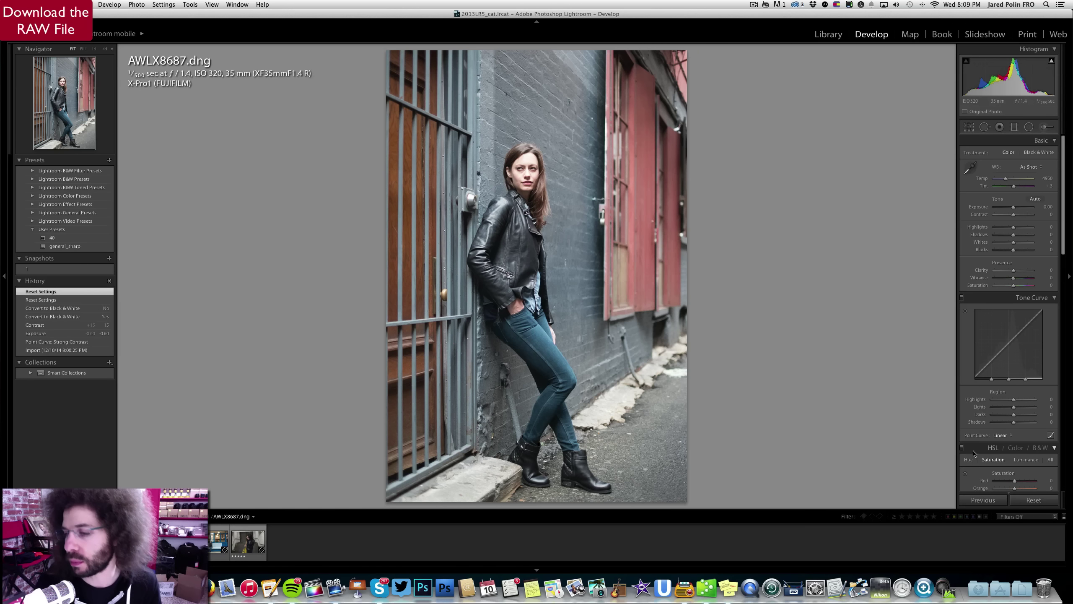
# Compare the Medium Contrast point curve, then settle on Strong Contrast for the colour portrait
pyautogui.click(1001, 436)
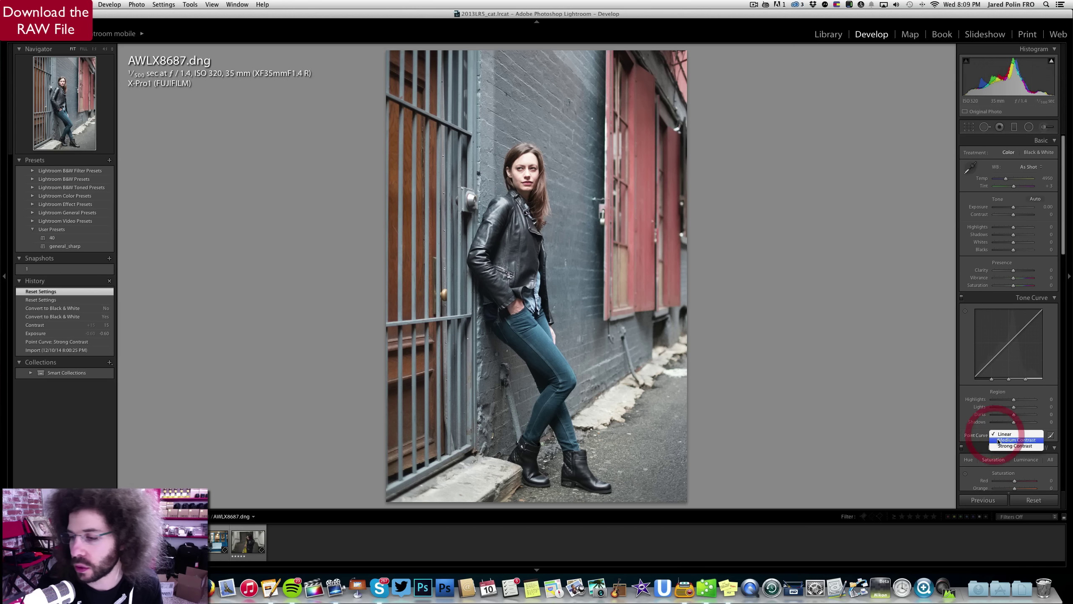
pyautogui.click(1002, 447)
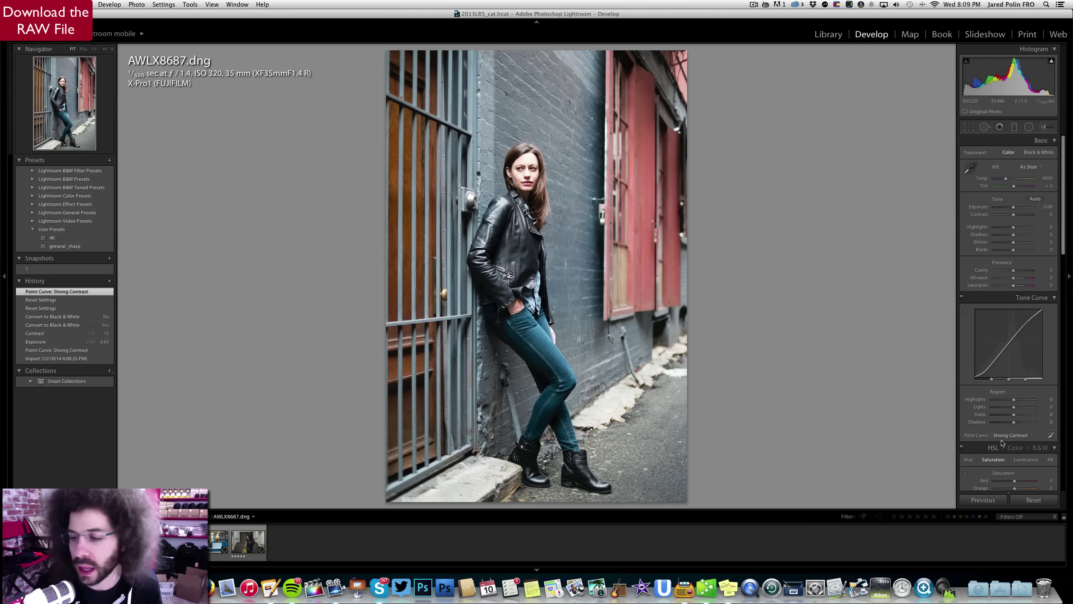
pyautogui.click(1002, 436)
pyautogui.click(1001, 428)
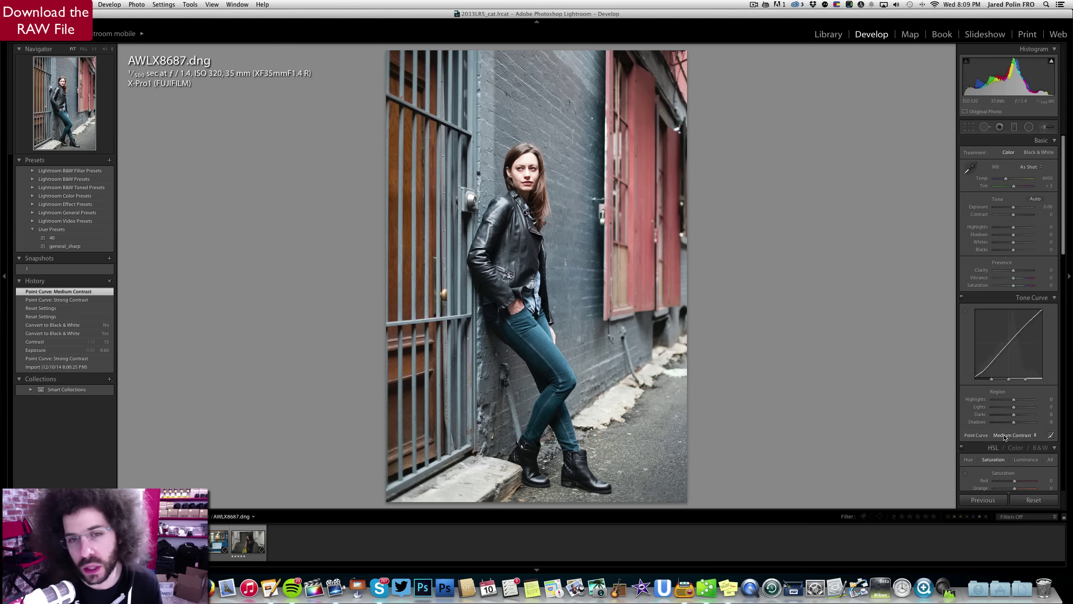
pyautogui.click(1004, 436)
pyautogui.click(1010, 440)
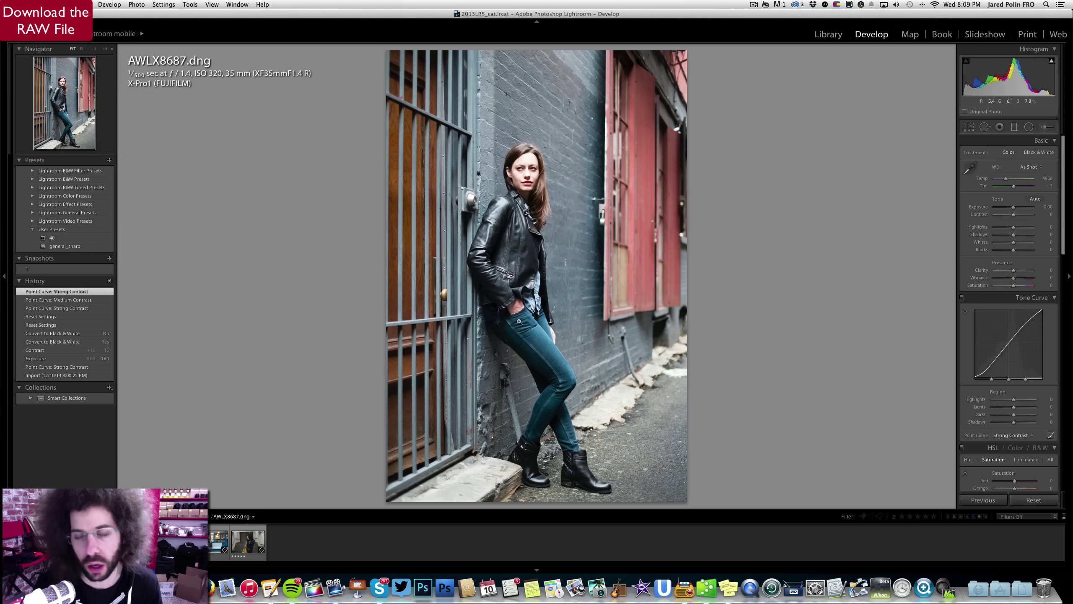
# Darken Exposure to -0.70 and raise Contrast to +53, discarding a trial Shadows change
pyautogui.moveTo(1013, 207); pyautogui.dragTo(1019, 216)
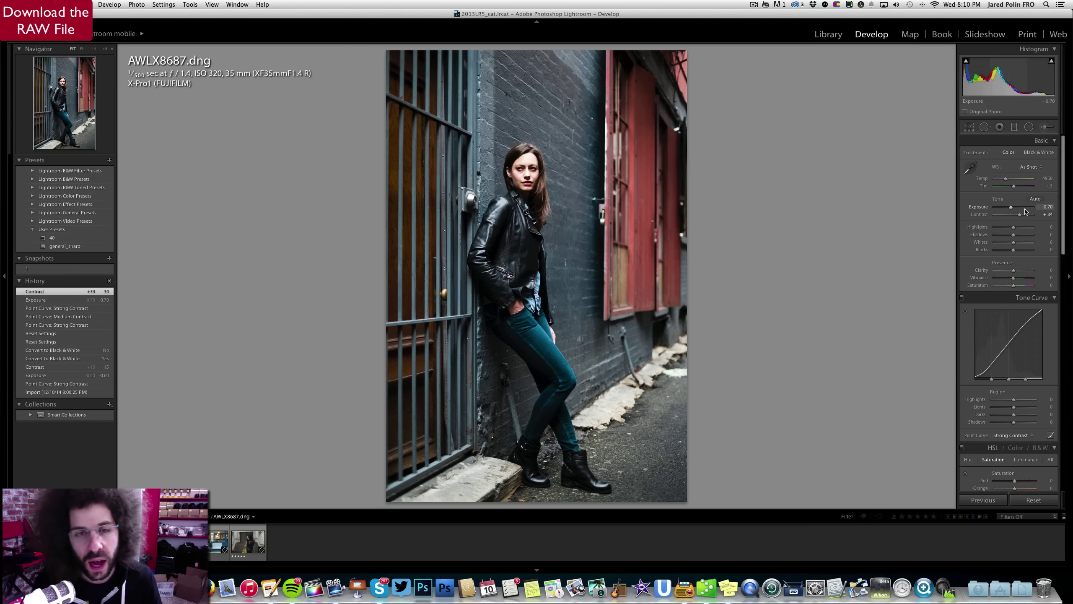
pyautogui.moveTo(1010, 237); pyautogui.dragTo(1026, 237)
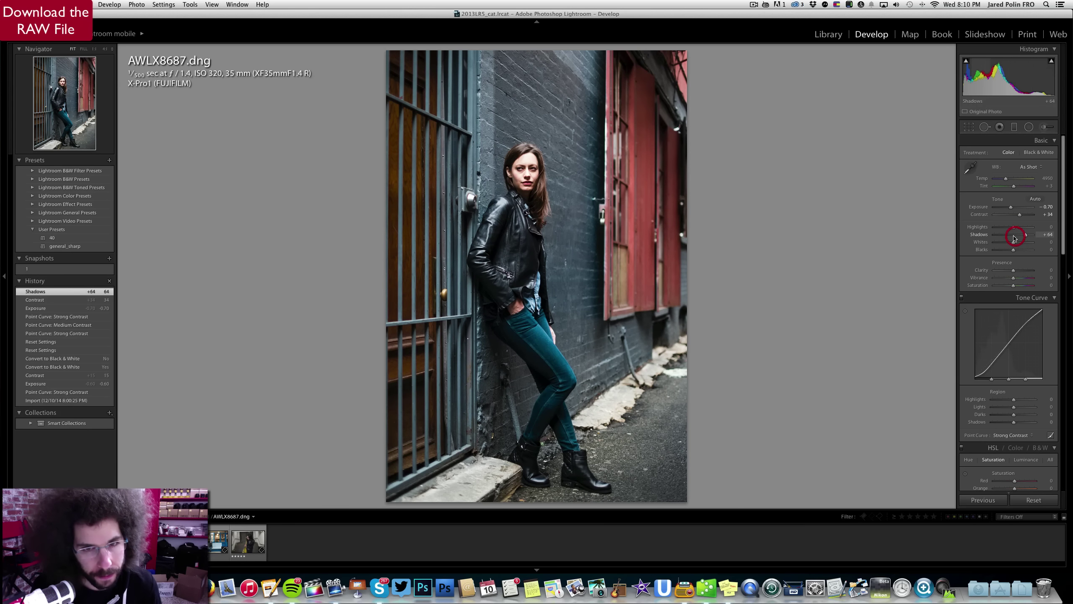
pyautogui.press('super+z')
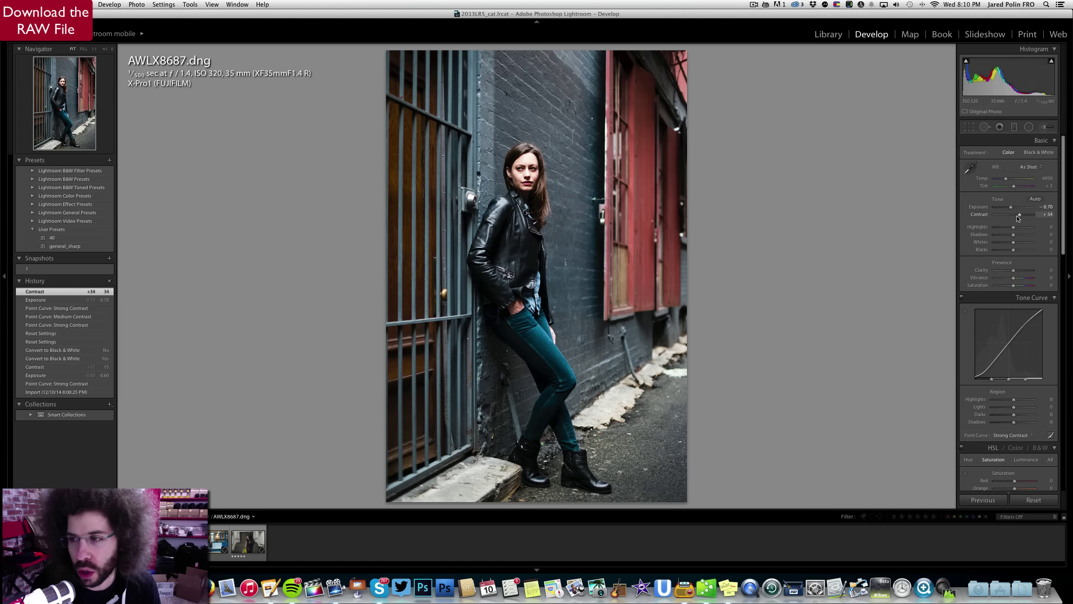
pyautogui.moveTo(1019, 216); pyautogui.dragTo(1024, 217)
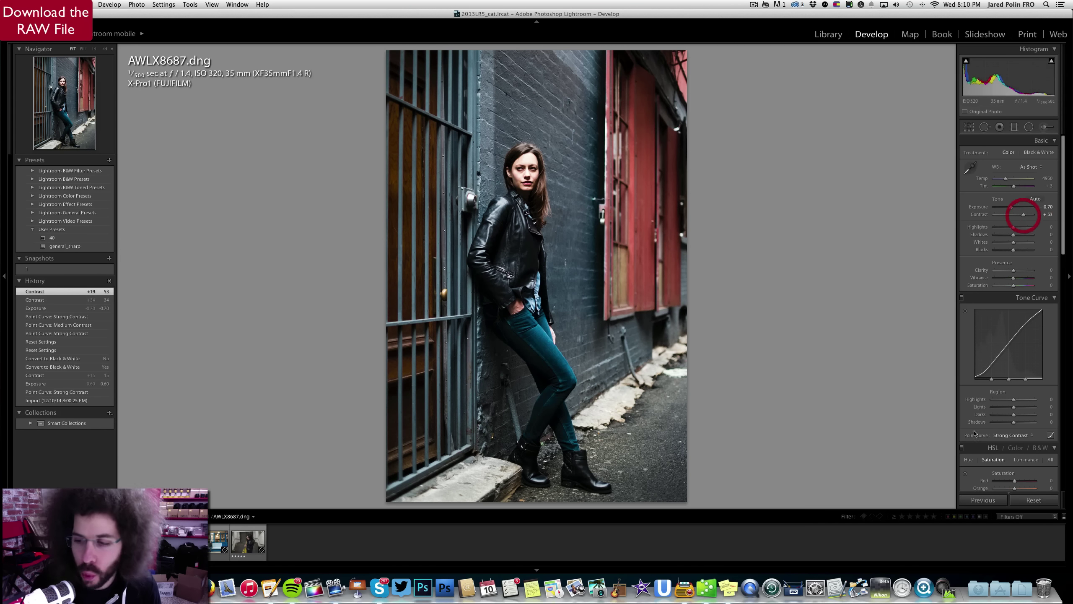
# Switch the point curve to Medium Contrast and warm the temperature to 5021
pyautogui.click(1012, 435)
pyautogui.click(1006, 431)
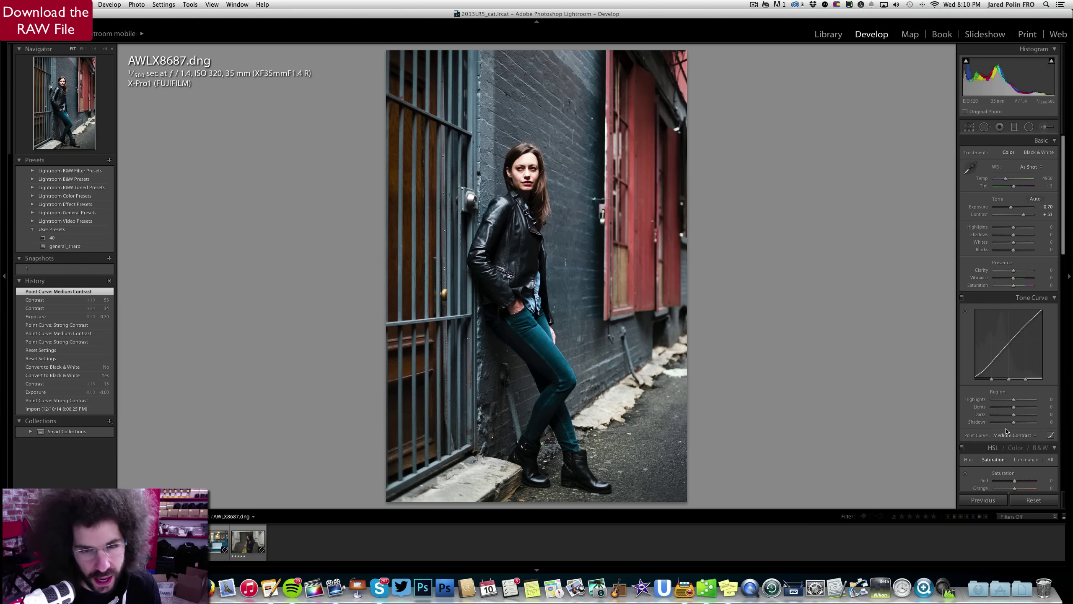
pyautogui.moveTo(1008, 178); pyautogui.dragTo(1013, 188)
# Briefly try black and white, then keep colour with Exposure at -0.65
pyautogui.click(523, 164)
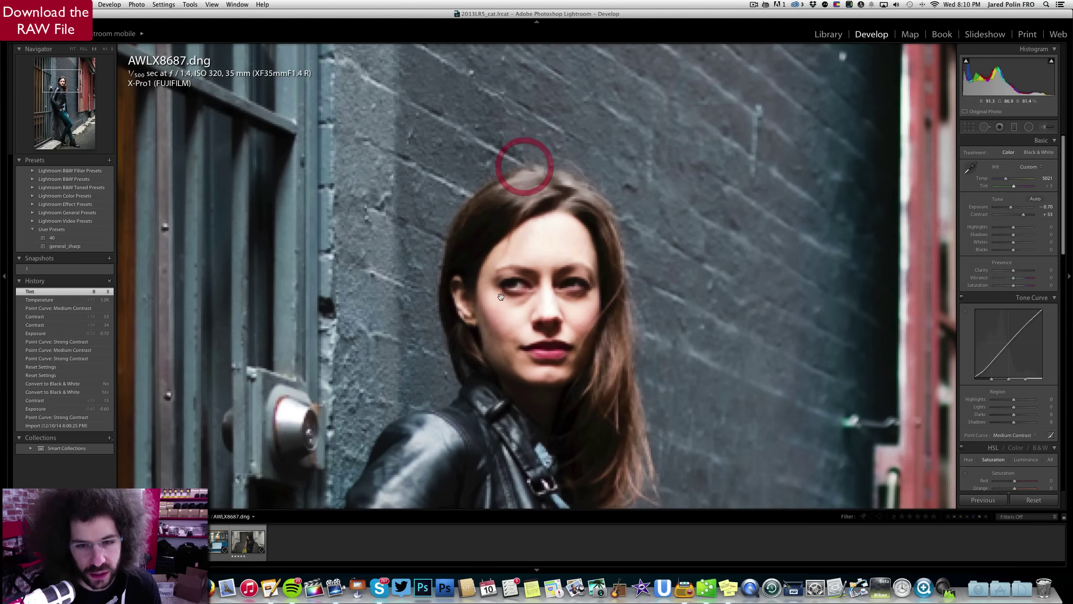
pyautogui.click(510, 246)
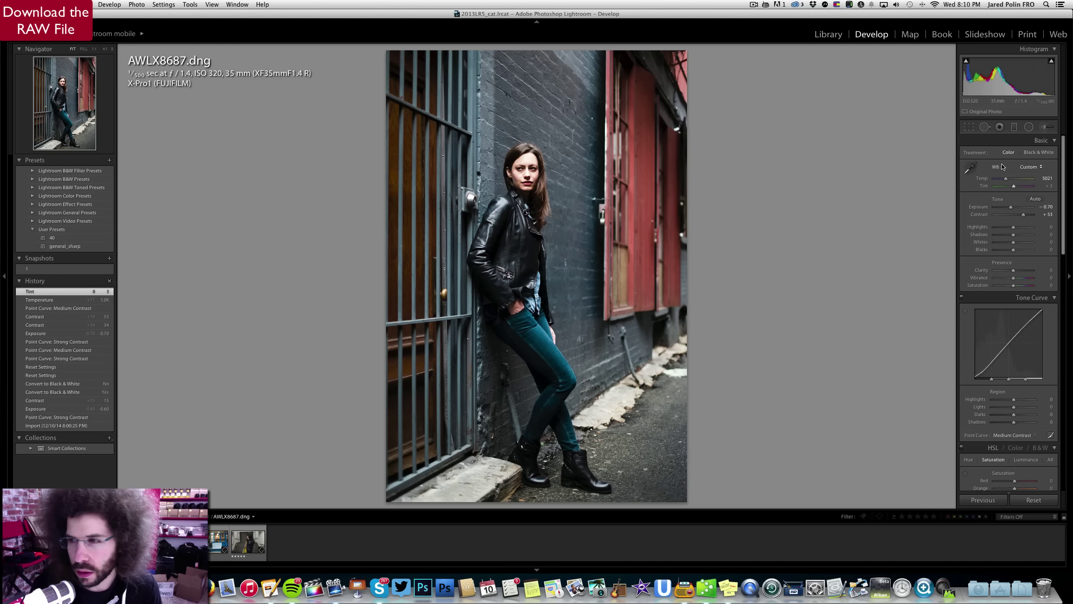
pyautogui.click(1034, 153)
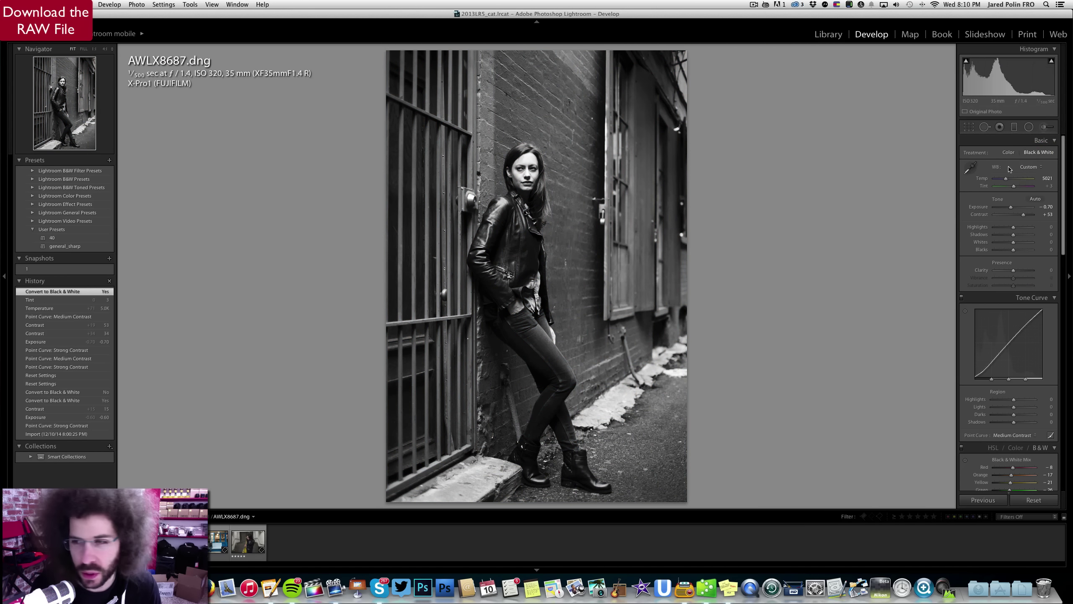
pyautogui.moveTo(1009, 207); pyautogui.dragTo(1012, 206)
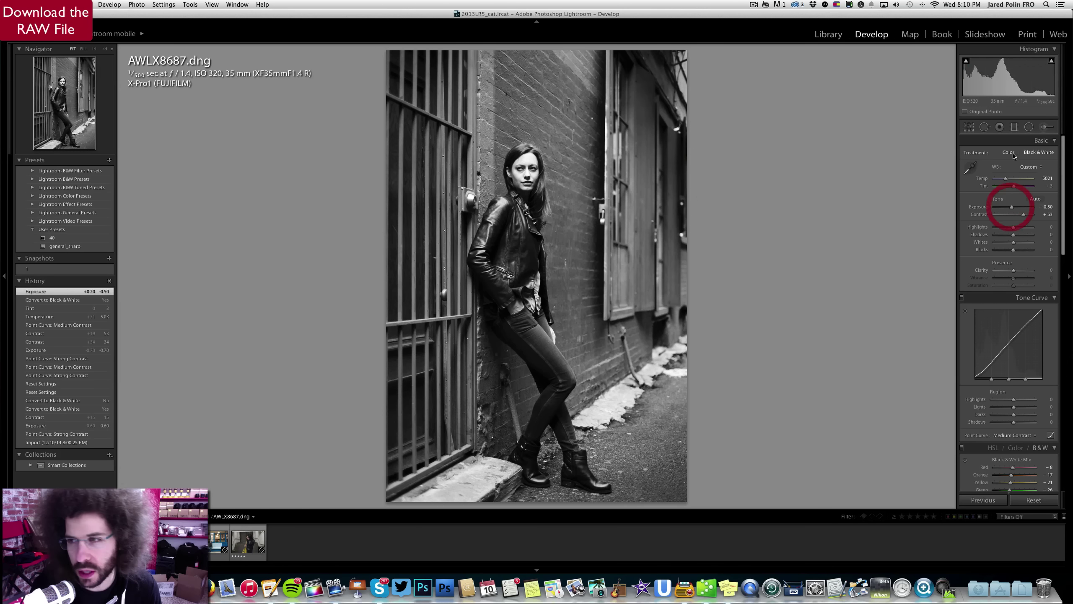
pyautogui.click(1014, 152)
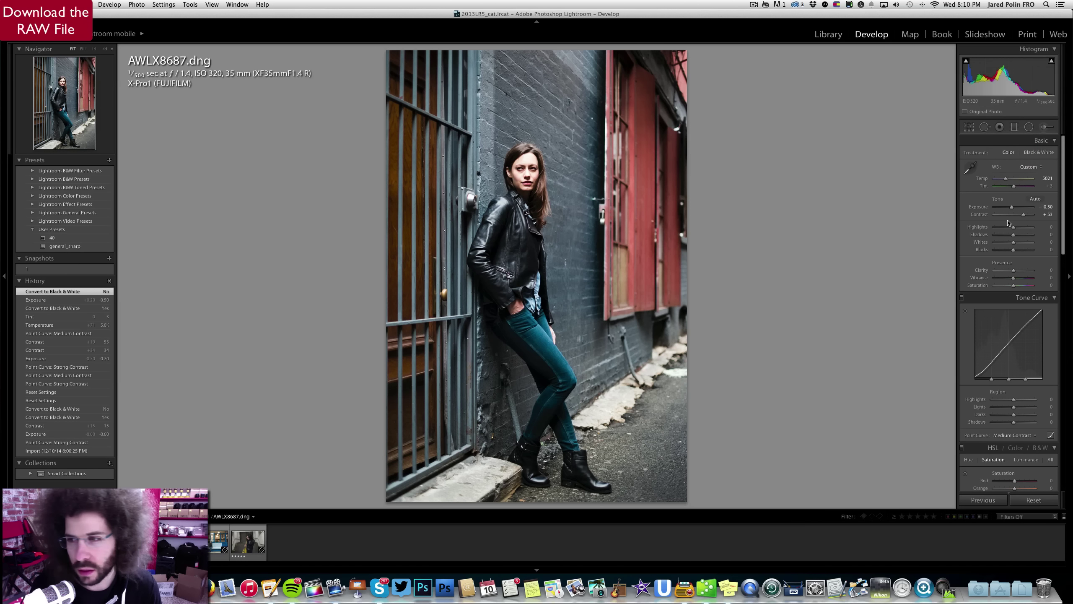
pyautogui.moveTo(1011, 207); pyautogui.dragTo(1011, 209)
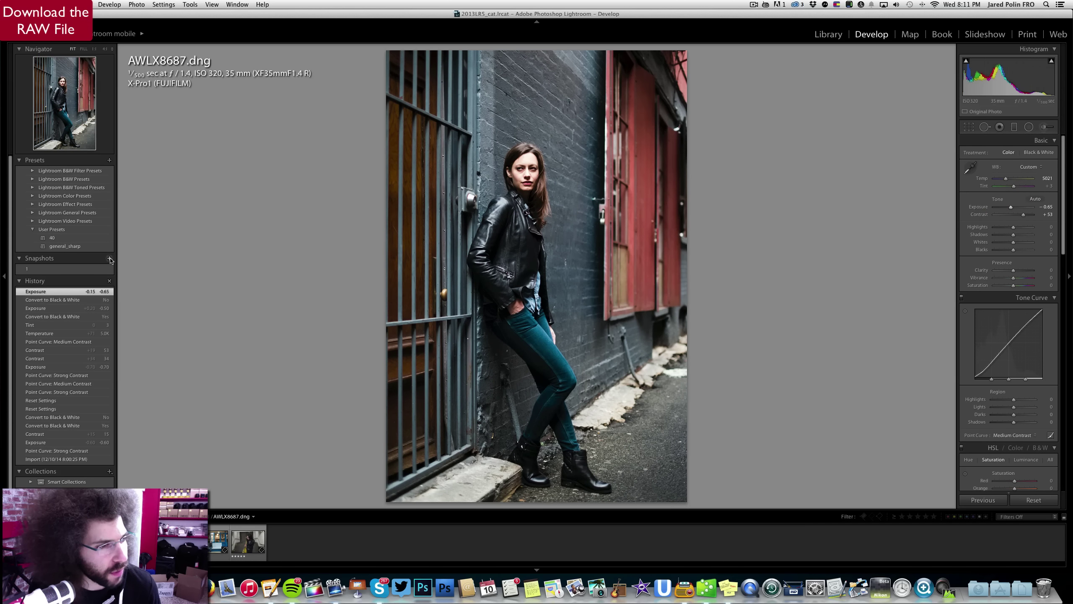
# Save the current colour edit as a new snapshot named 2
pyautogui.click(109, 258)
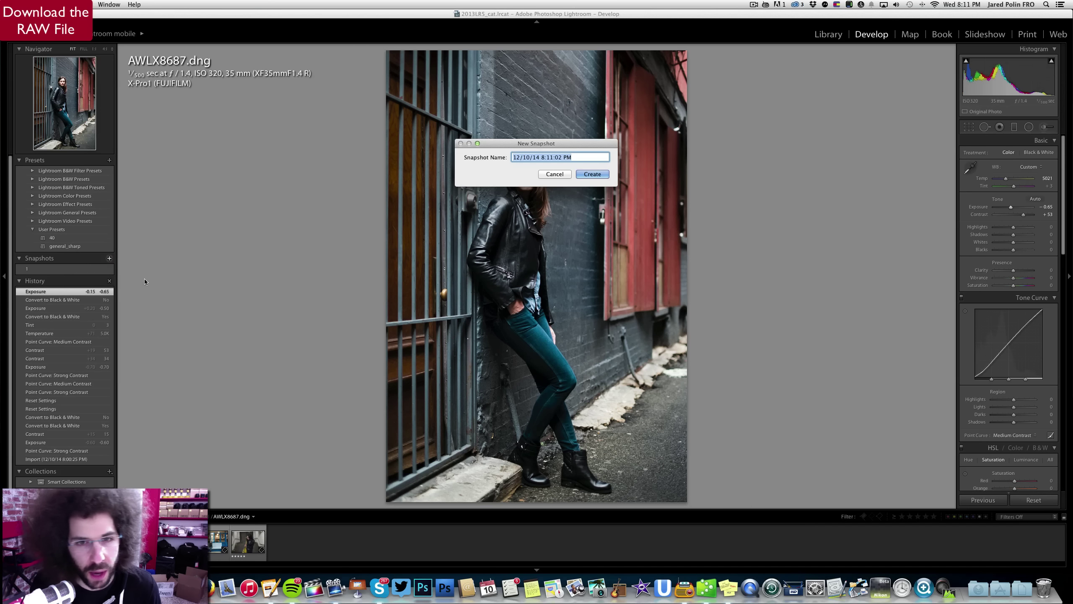
pyautogui.write('2')
pyautogui.press('Return')
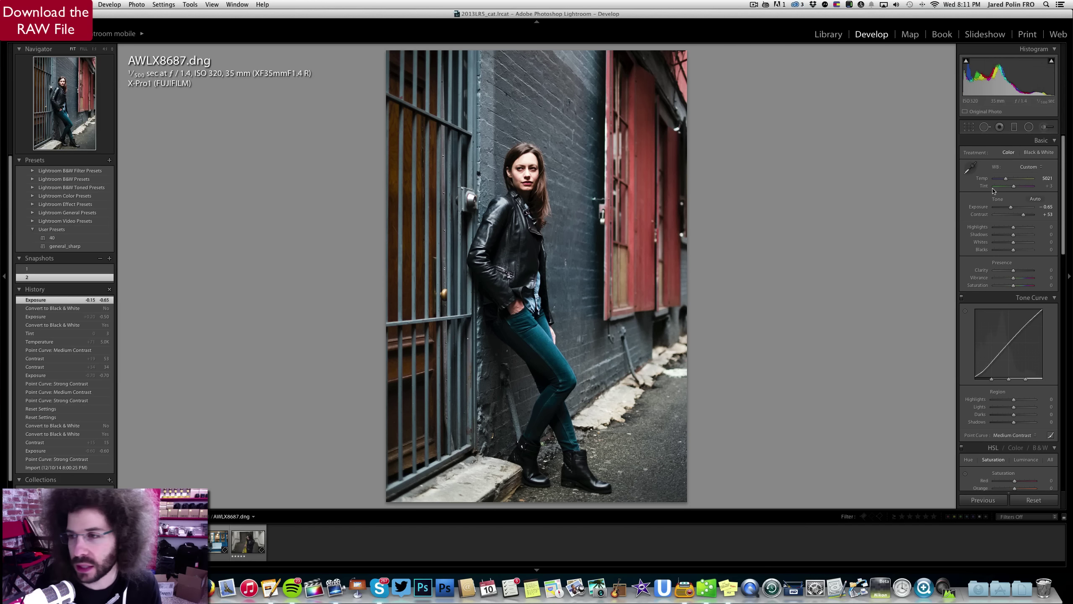
# Make the portrait black and white with Exposure -0.55, Contrast +71, Clarity +4, Blacks -19
pyautogui.click(1030, 153)
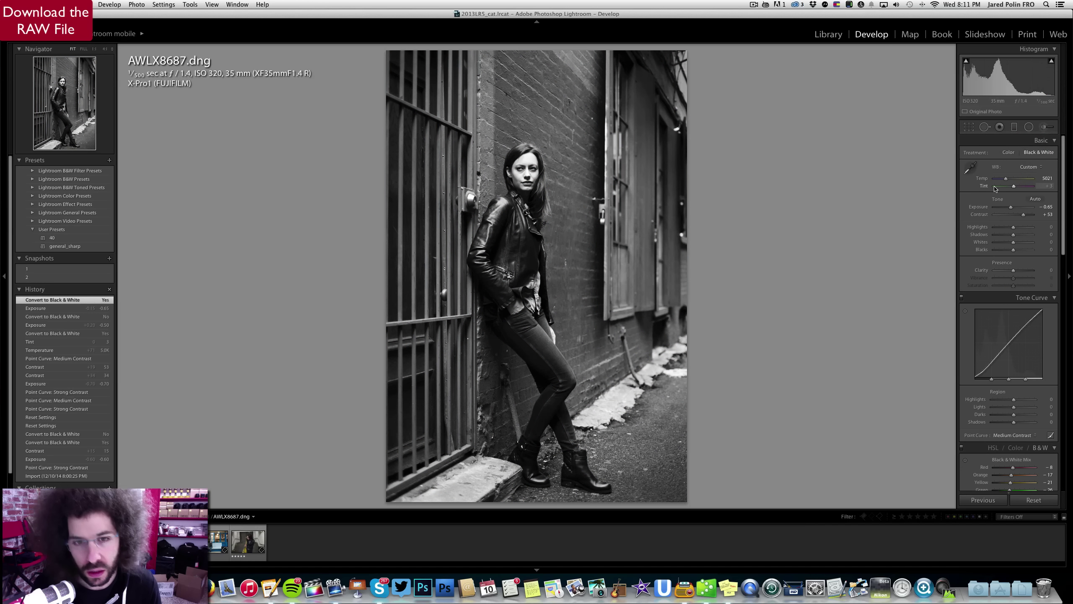
pyautogui.click(1025, 215)
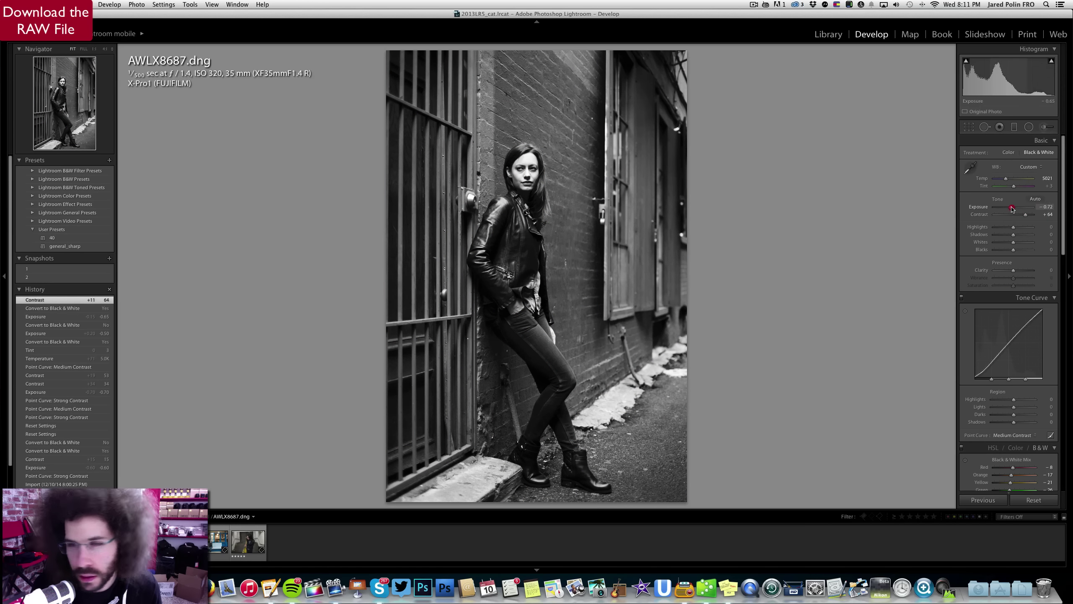
pyautogui.moveTo(1014, 209); pyautogui.dragTo(1011, 208)
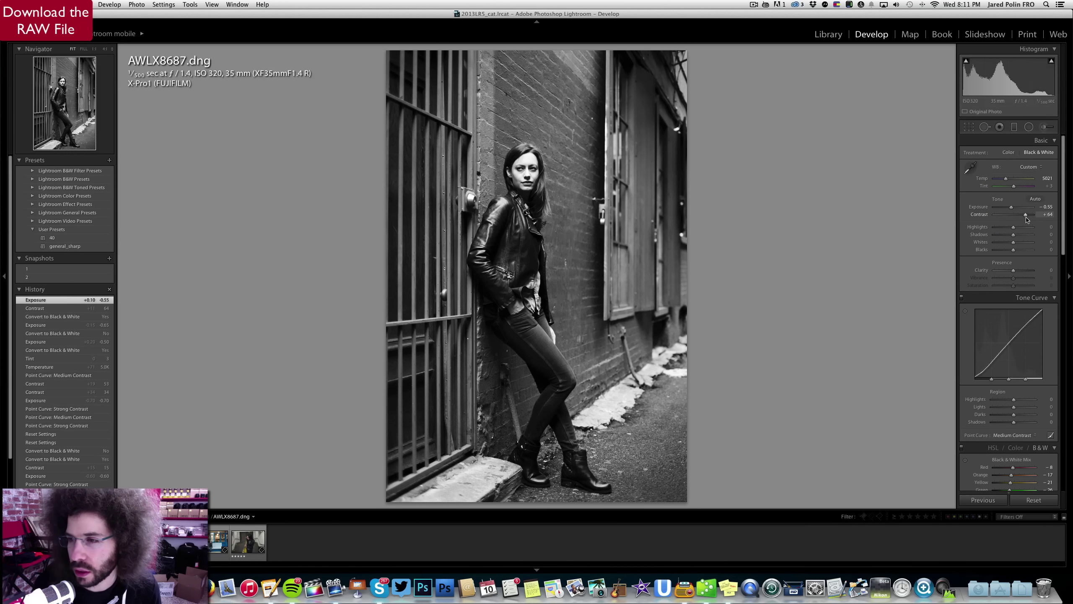
pyautogui.moveTo(1025, 216); pyautogui.dragTo(1009, 251)
pyautogui.click(1013, 270)
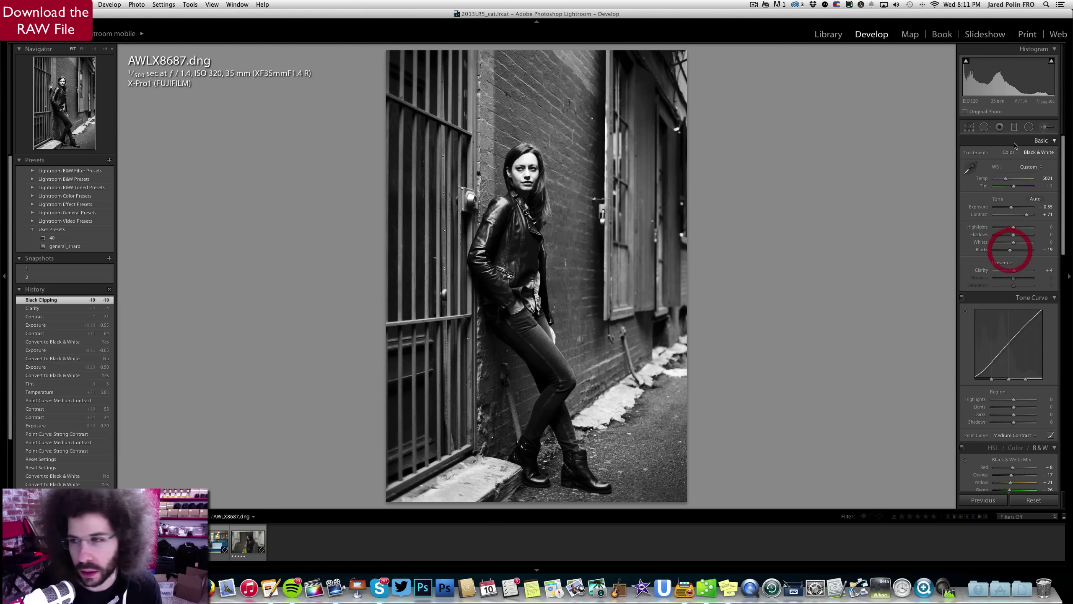
# Crop the portrait to a 2 x 3 aspect, framing tighter around the woman, and apply
pyautogui.click(968, 127)
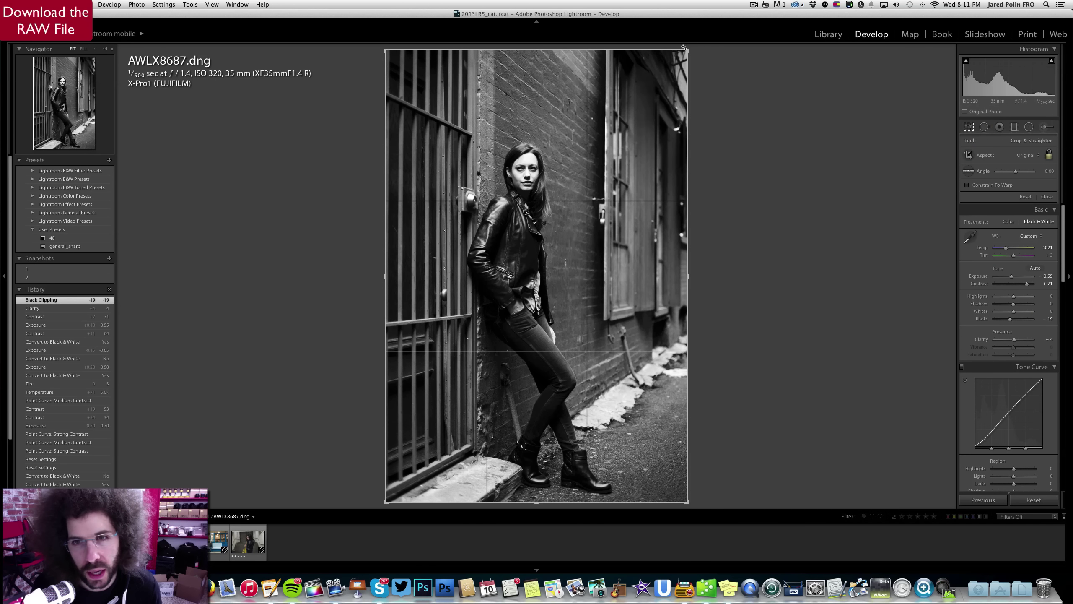
pyautogui.moveTo(684, 48); pyautogui.dragTo(669, 69)
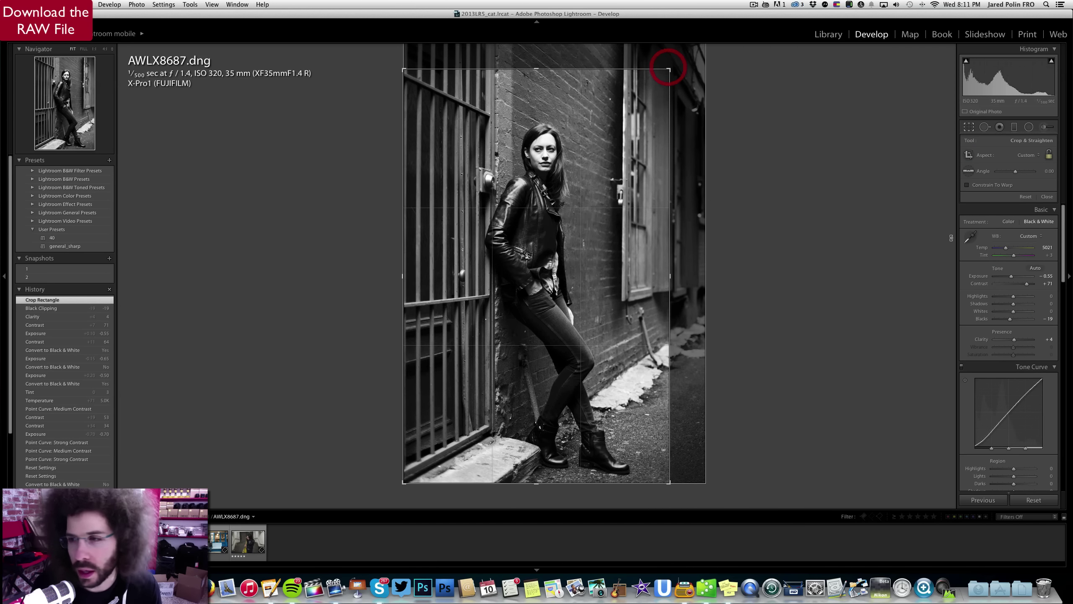
pyautogui.click(1026, 154)
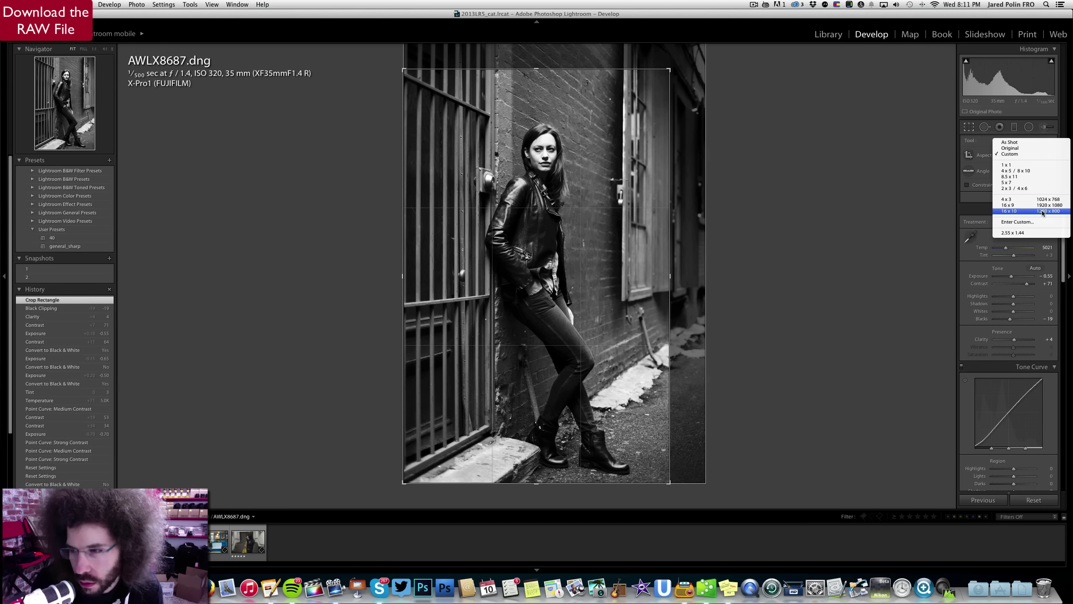
pyautogui.click(1058, 188)
pyautogui.moveTo(573, 149); pyautogui.dragTo(557, 148)
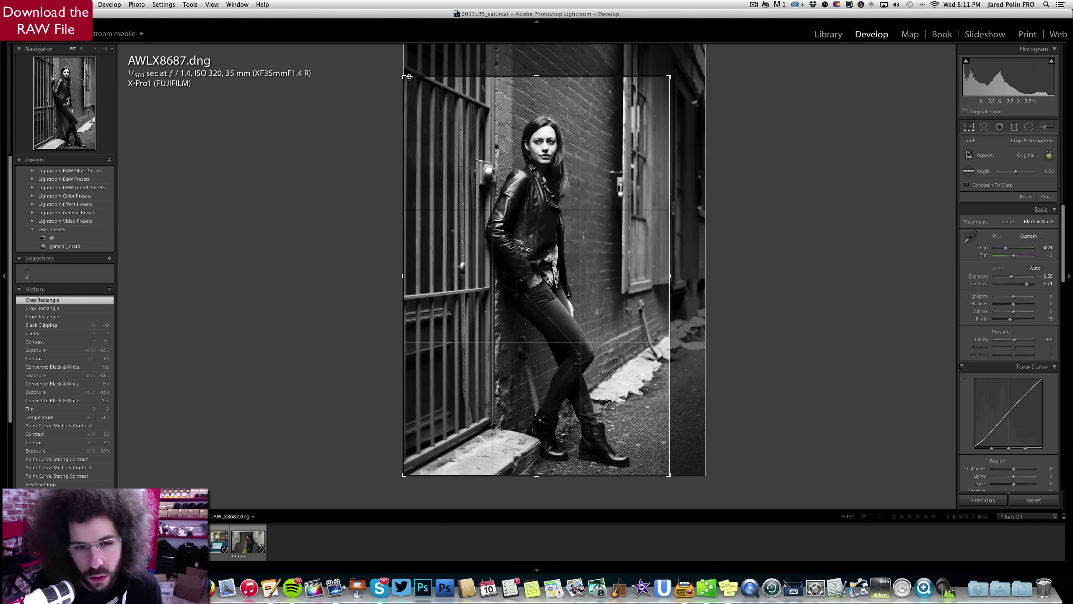
pyautogui.moveTo(409, 77); pyautogui.dragTo(412, 79)
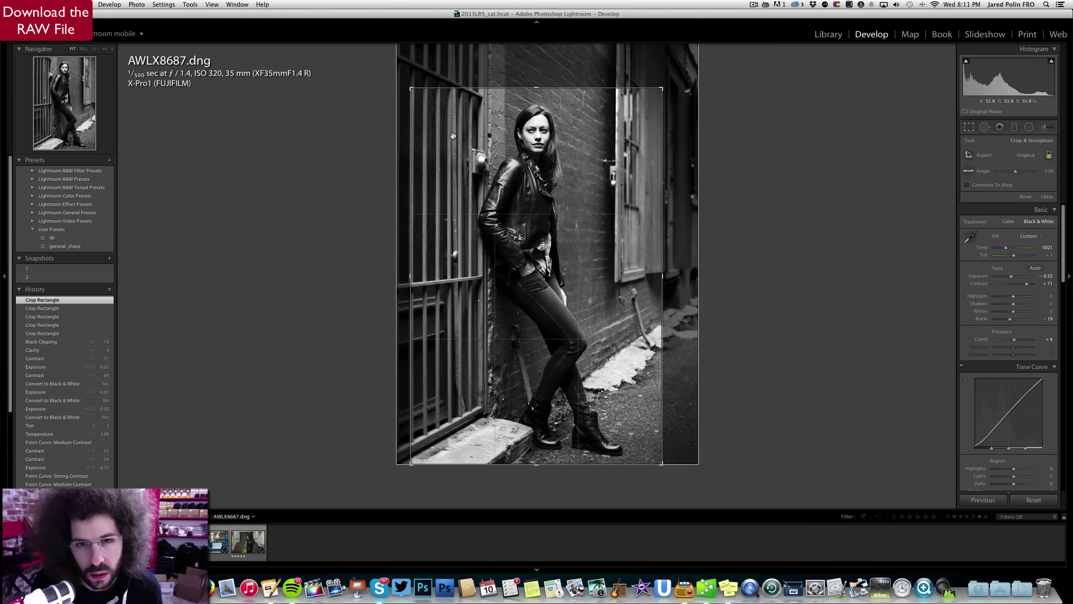
pyautogui.press('Return')
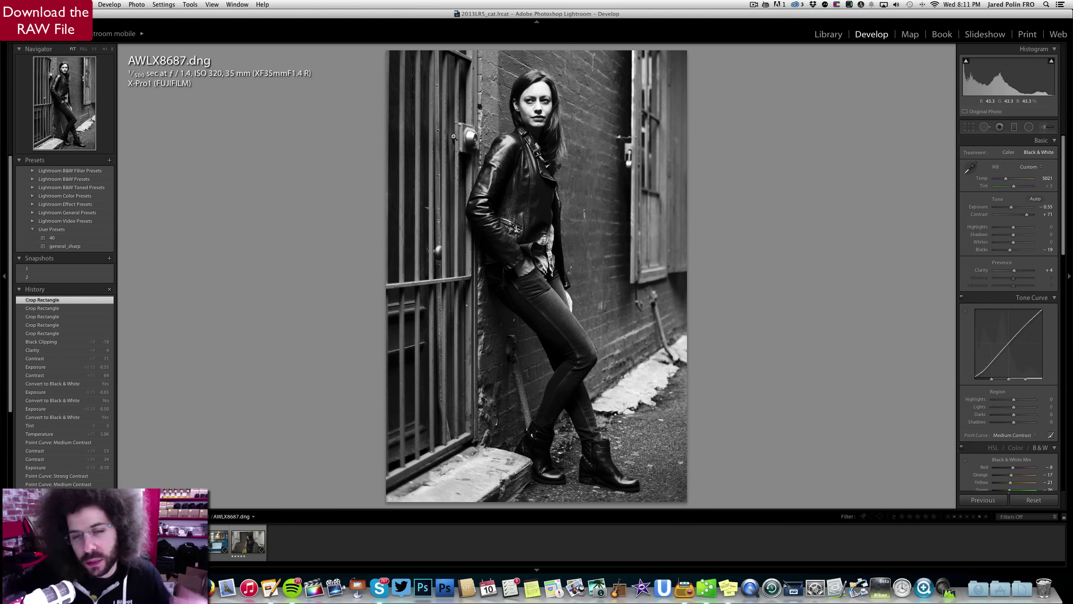
# After comparing with the original, raise Contrast to +78 and Clarity to +26
pyautogui.press('\\')
pyautogui.press('\\')
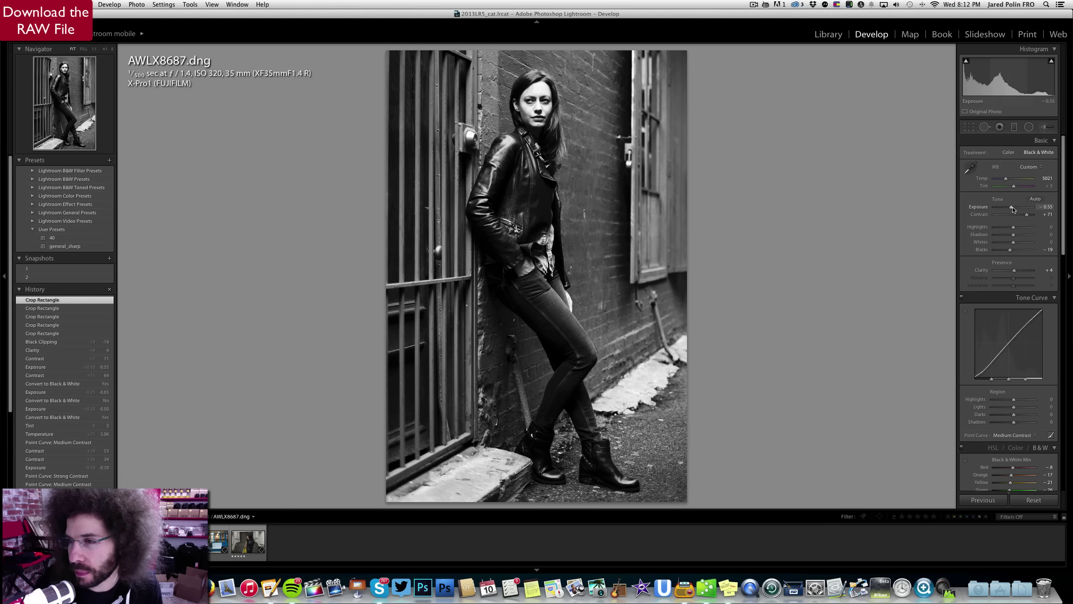
pyautogui.click(968, 127)
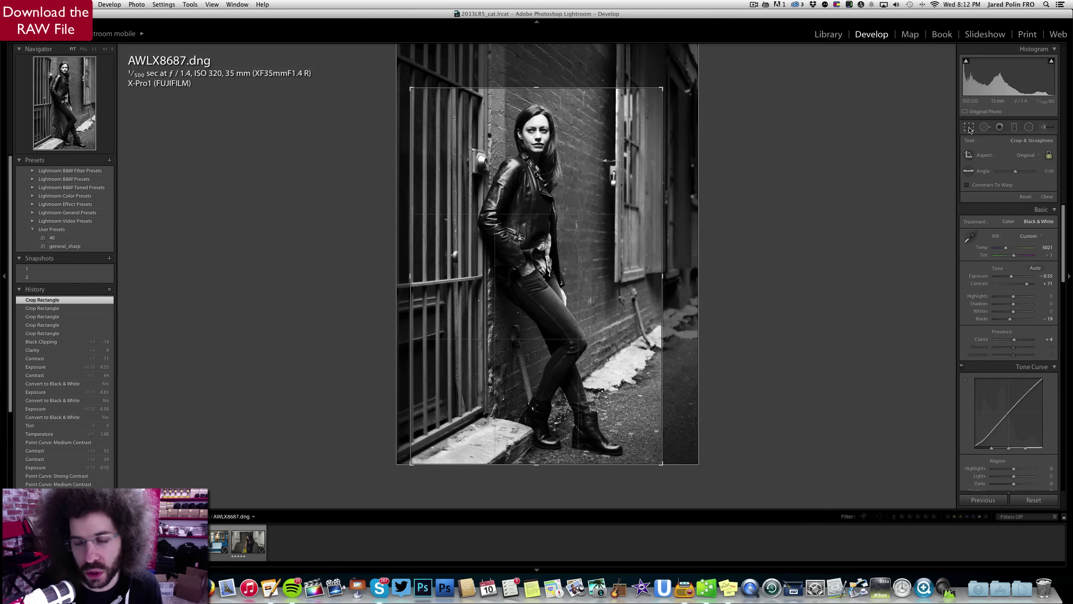
pyautogui.click(969, 127)
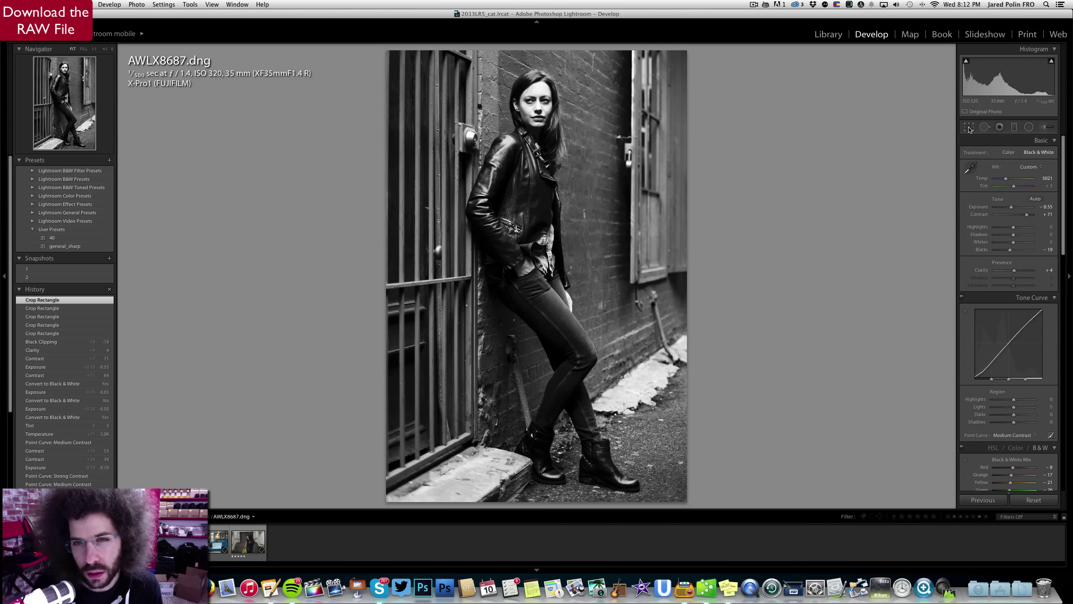
pyautogui.moveTo(1011, 206); pyautogui.dragTo(1019, 236)
pyautogui.press('super+z')
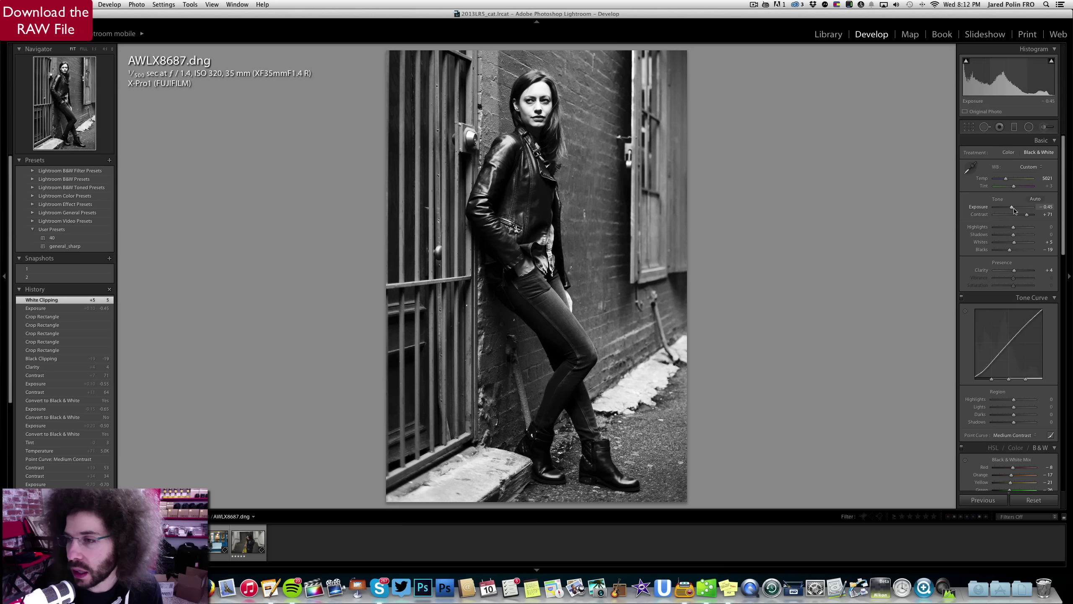
pyautogui.moveTo(1026, 214); pyautogui.dragTo(1028, 214)
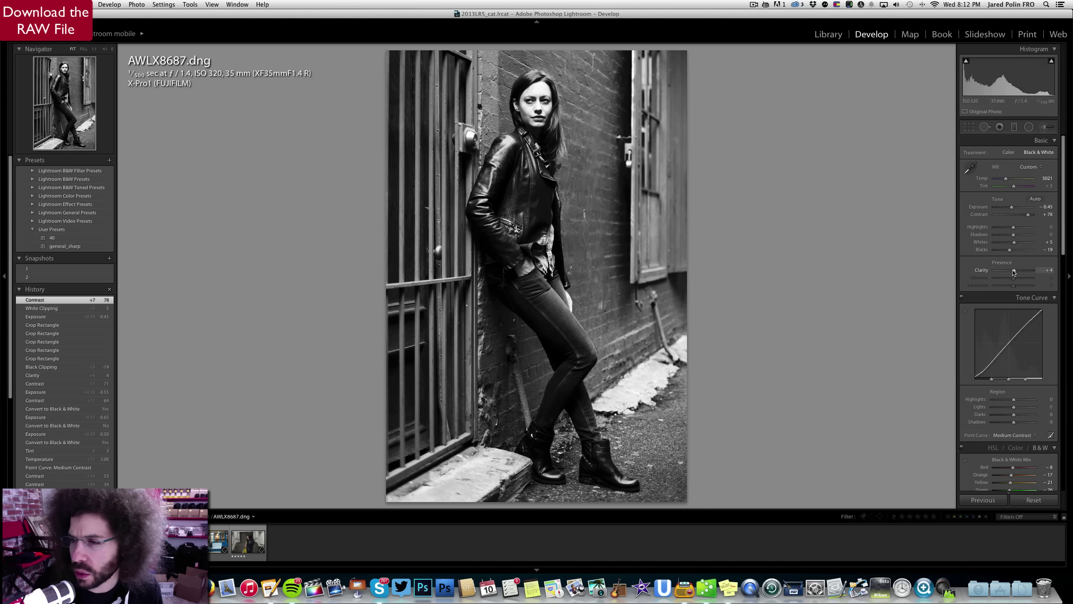
pyautogui.moveTo(1014, 271); pyautogui.dragTo(1019, 274)
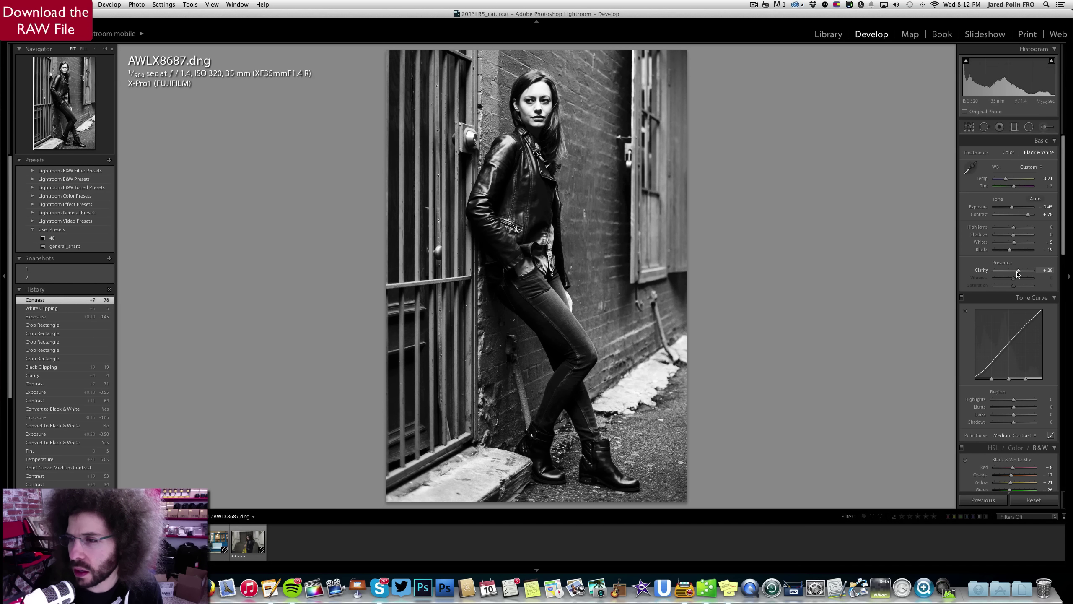
pyautogui.moveTo(1018, 274); pyautogui.dragTo(1016, 273)
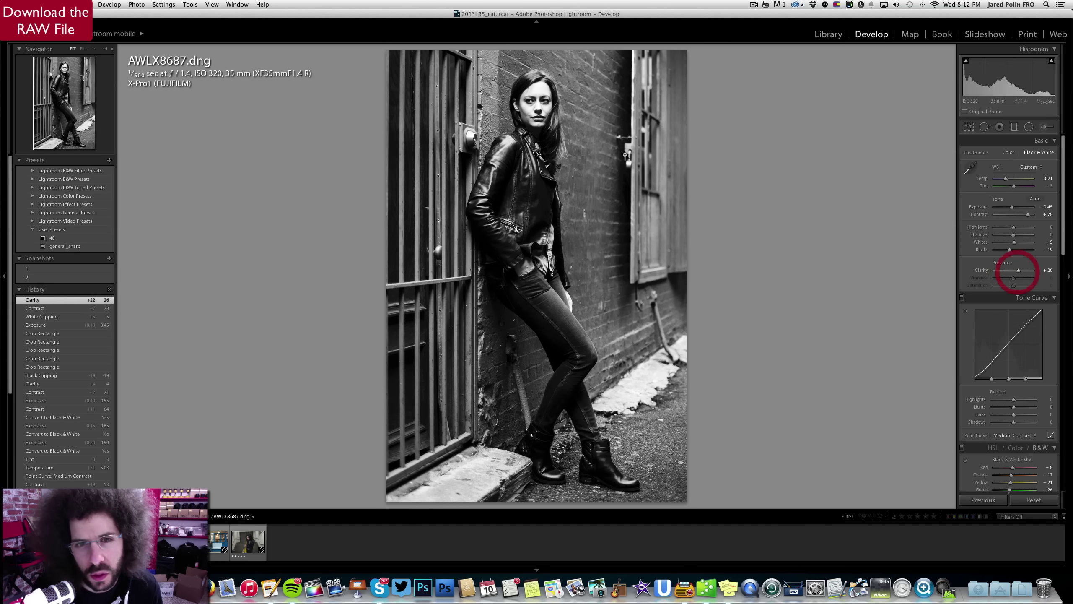
# Set Exposure to -0.40, Whites to -34 and Shadows to +25
pyautogui.click(531, 112)
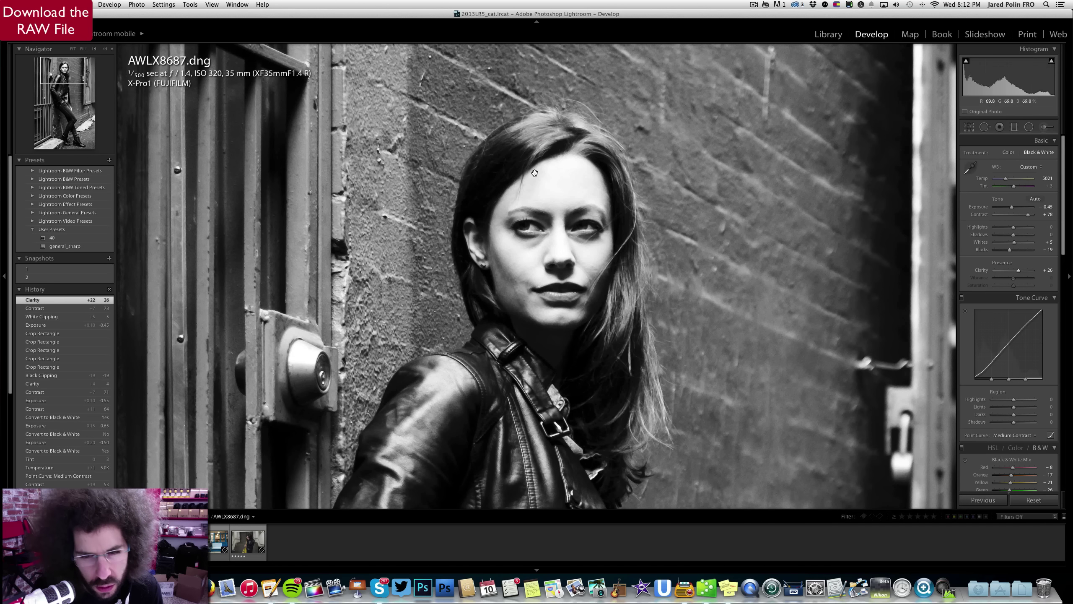
pyautogui.click(549, 213)
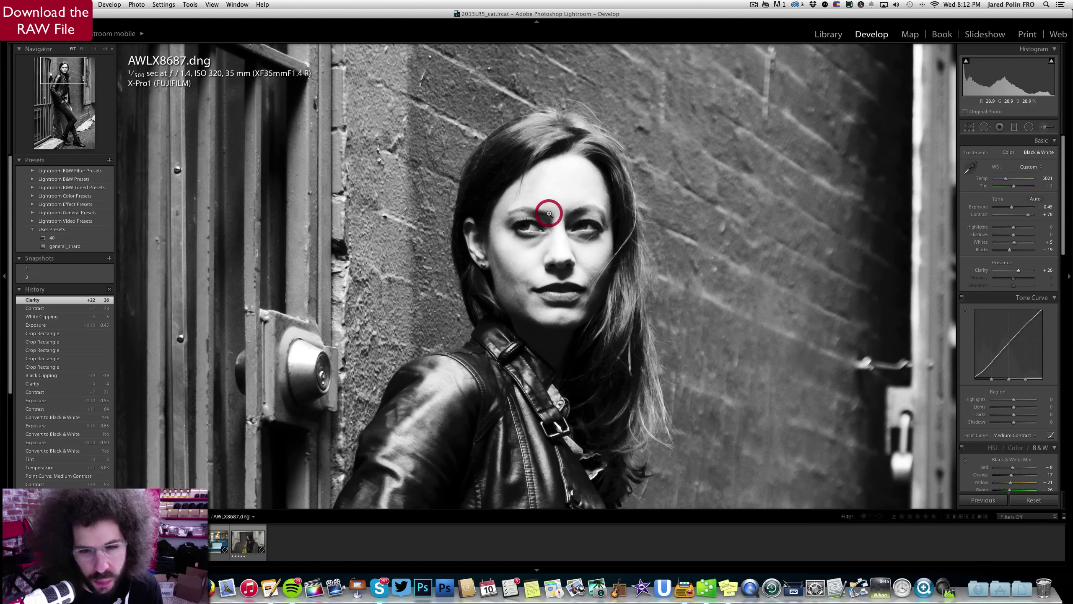
pyautogui.moveTo(1012, 208); pyautogui.dragTo(1004, 243)
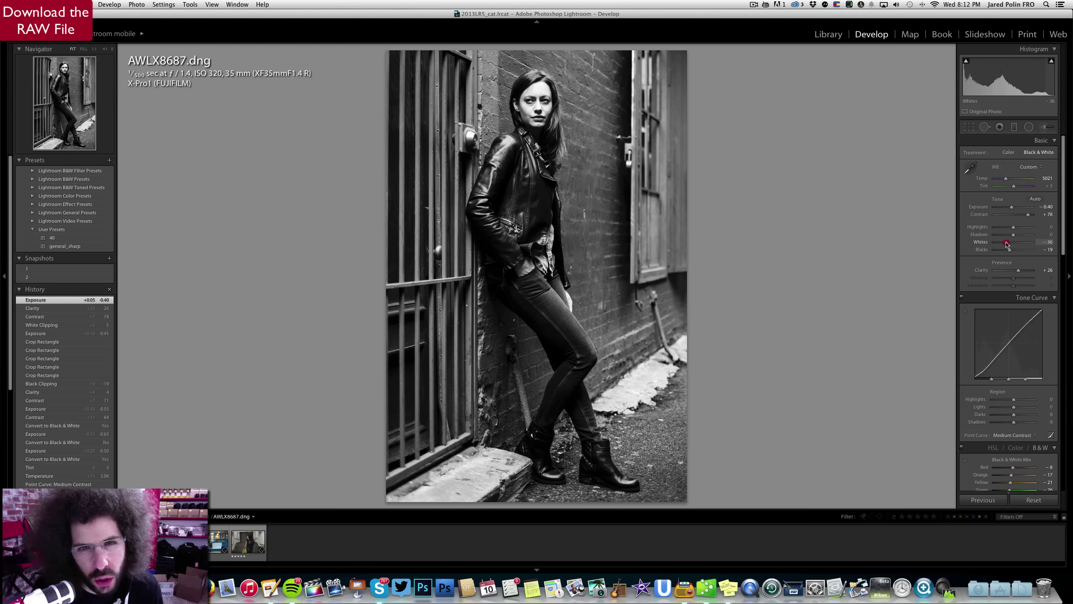
pyautogui.moveTo(1007, 244); pyautogui.dragTo(1007, 244)
pyautogui.moveTo(1012, 235)
pyautogui.mouseDown()
pyautogui.moveTo(1027, 237)
pyautogui.moveTo(1018, 237)
pyautogui.mouseUp()
# Try a -100 red B&W mix, undo it, and apply user preset 40 instead
pyautogui.scroll(-10, 1018, 237)
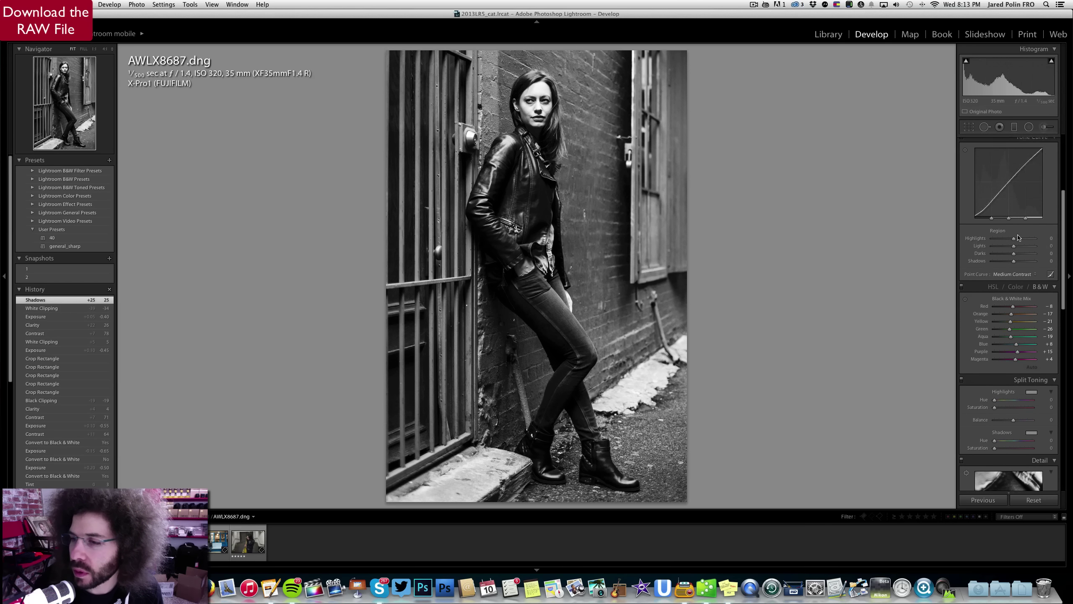
pyautogui.scroll(-1, 1015, 239)
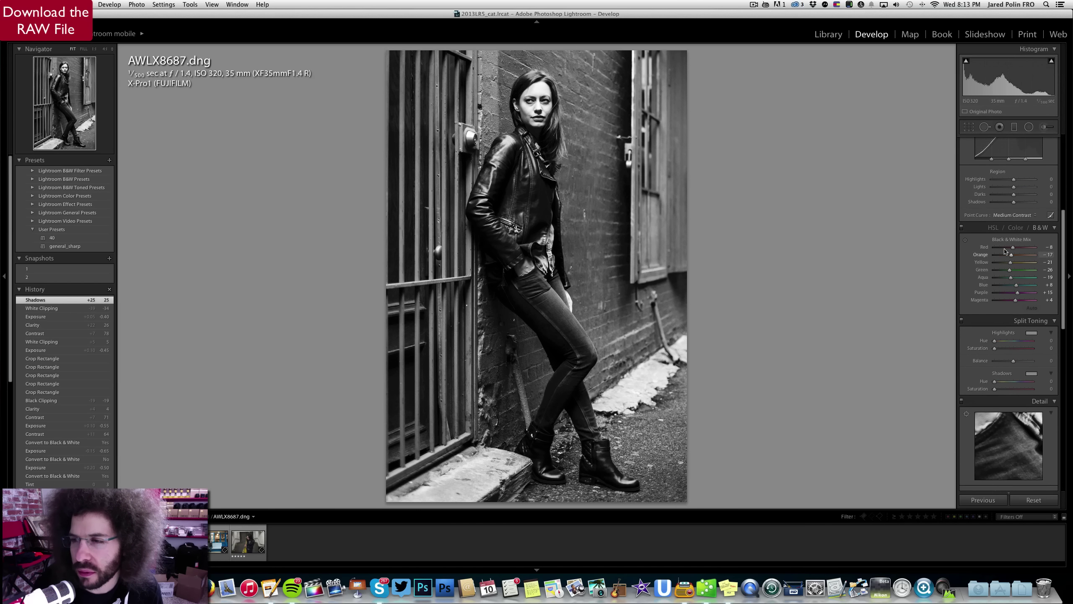
pyautogui.moveTo(1000, 249); pyautogui.dragTo(942, 242)
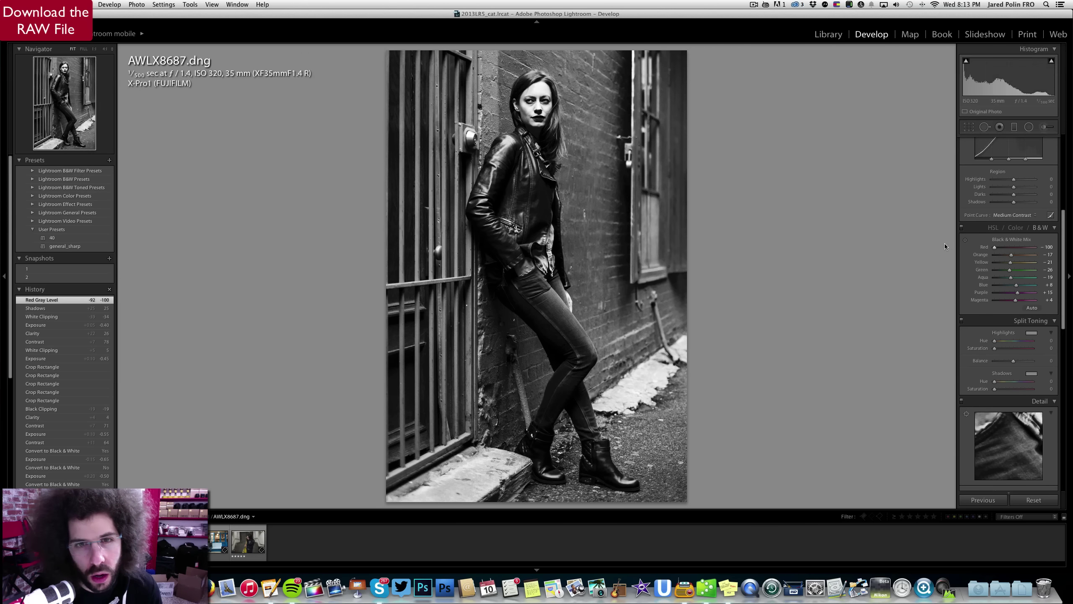
pyautogui.press('super+z')
pyautogui.scroll(10, 967, 261)
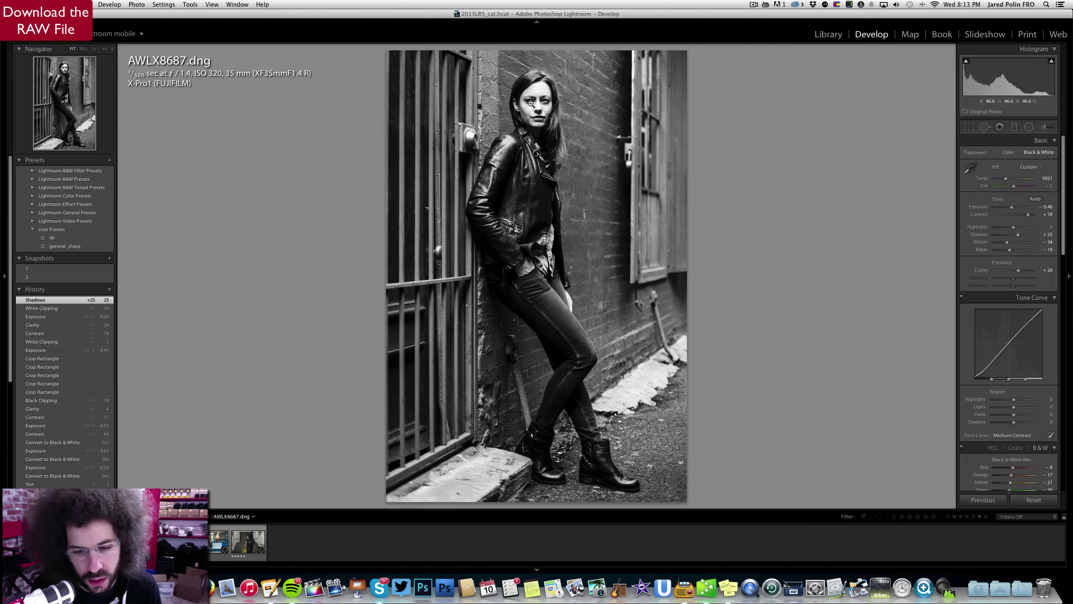
pyautogui.click(52, 238)
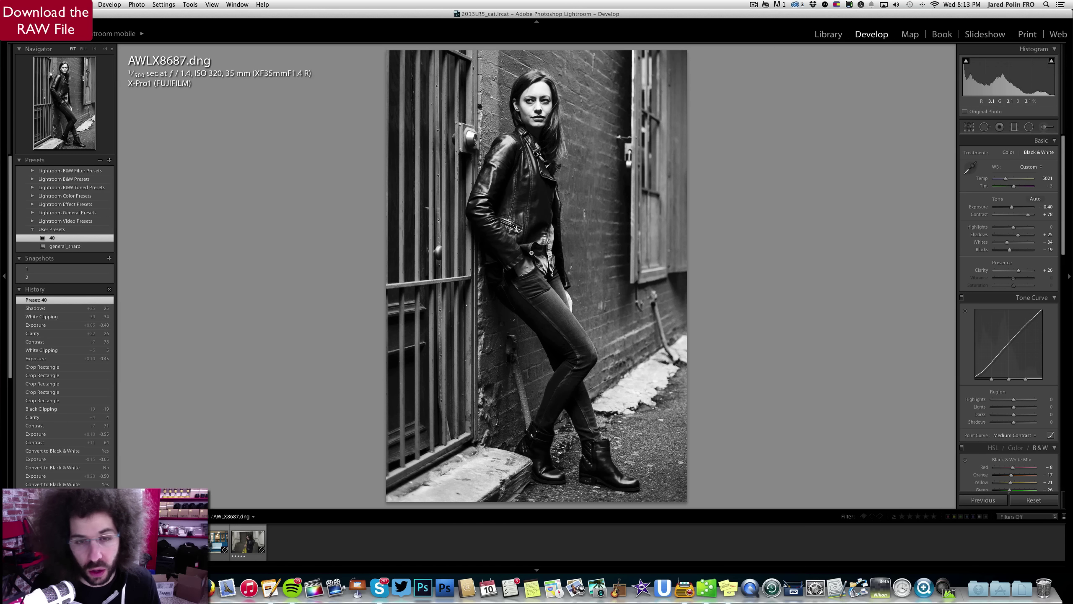
pyautogui.press('\\')
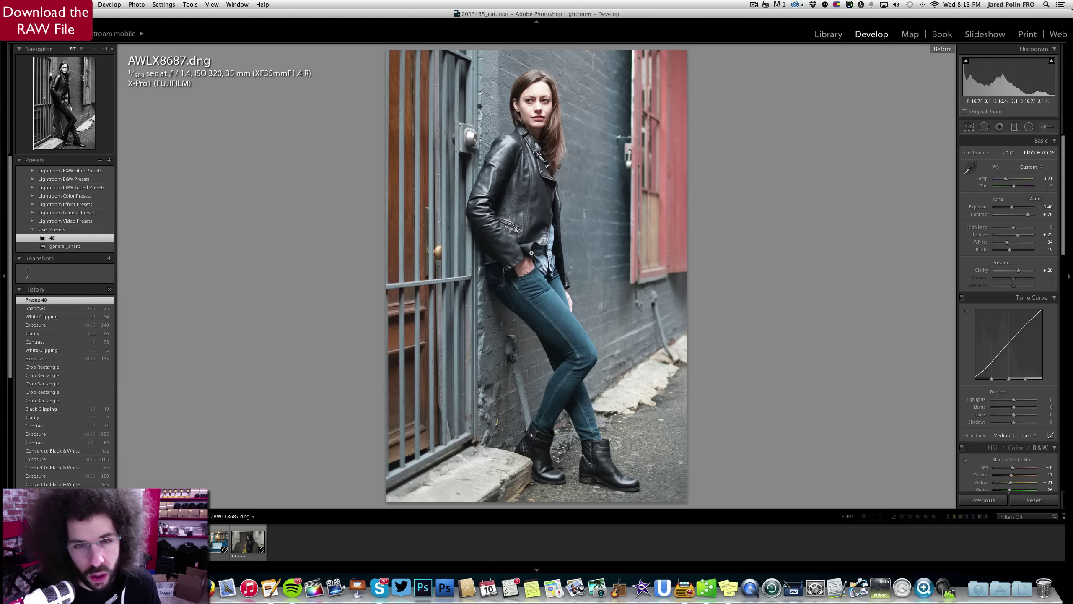
pyautogui.press('\\')
pyautogui.press('\\')
pyautogui.press('\\')
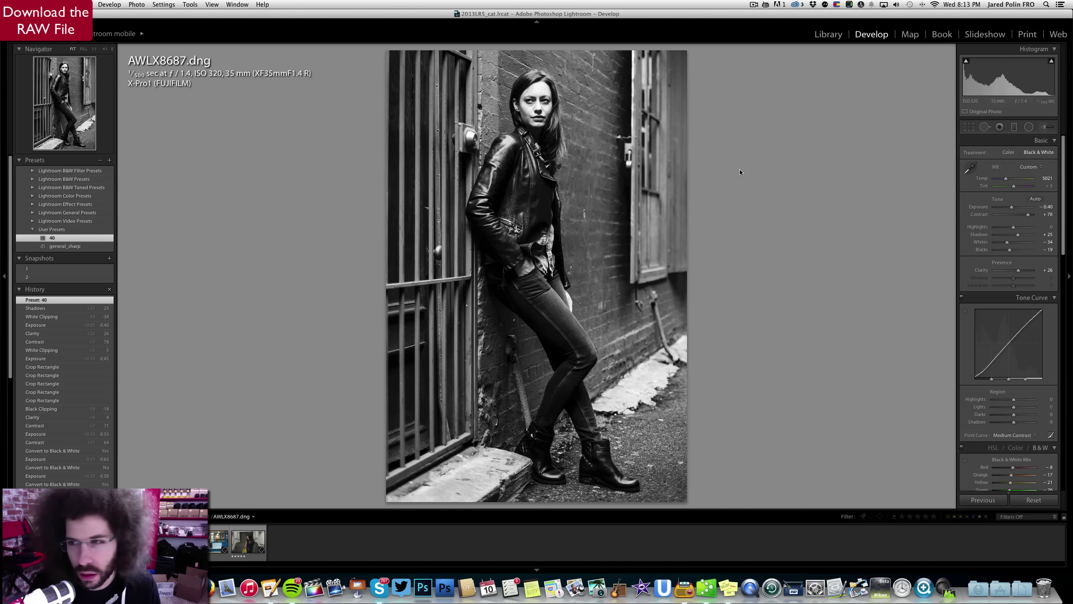
pyautogui.click(1008, 152)
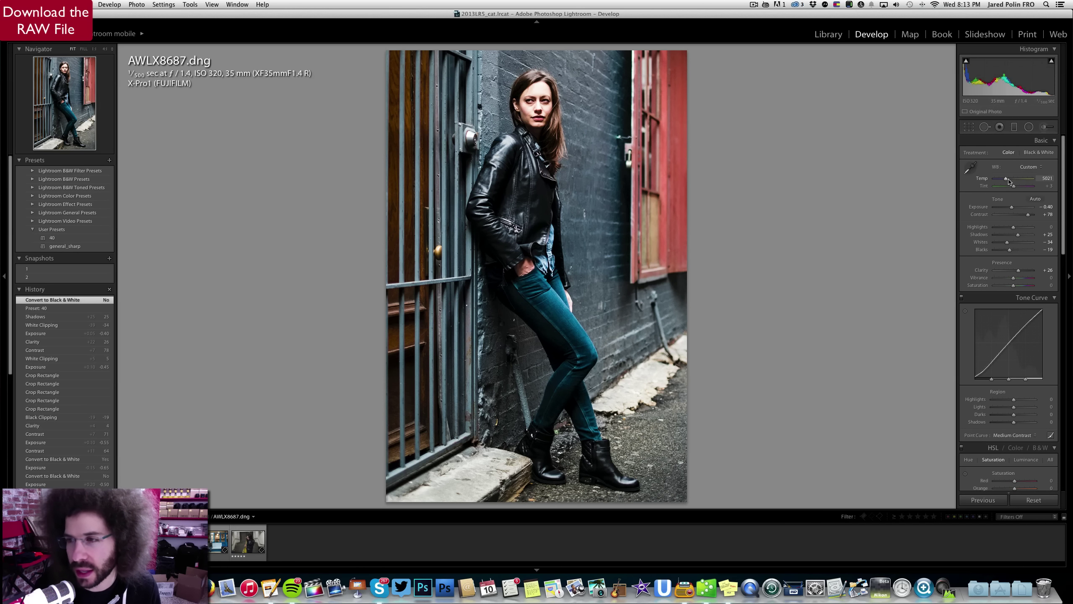
pyautogui.click(1032, 152)
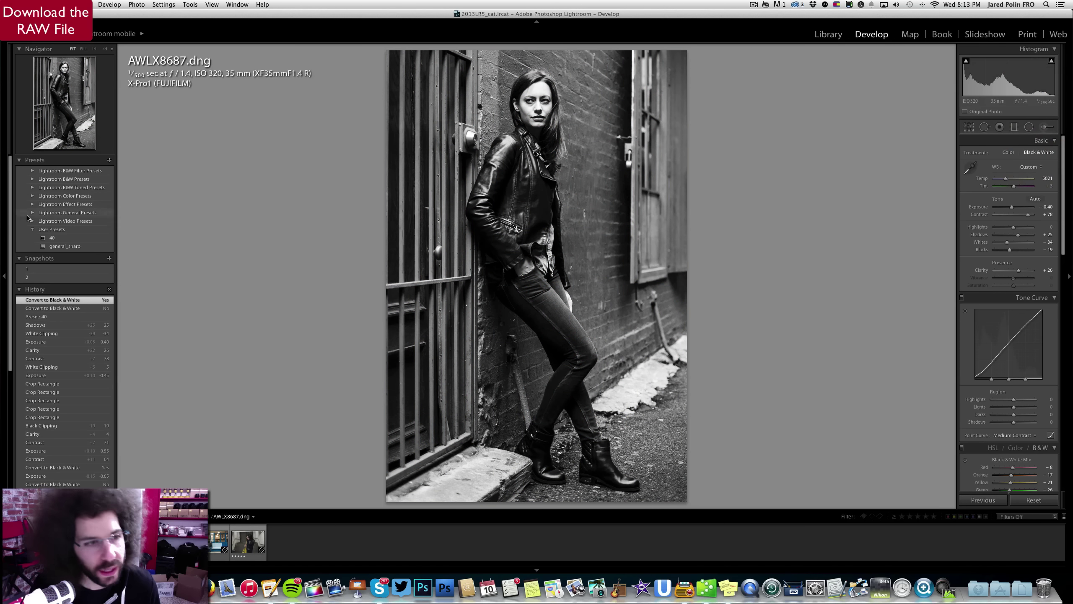
# Save the black-and-white edit as a new snapshot named 3
pyautogui.click(109, 257)
pyautogui.write('3')
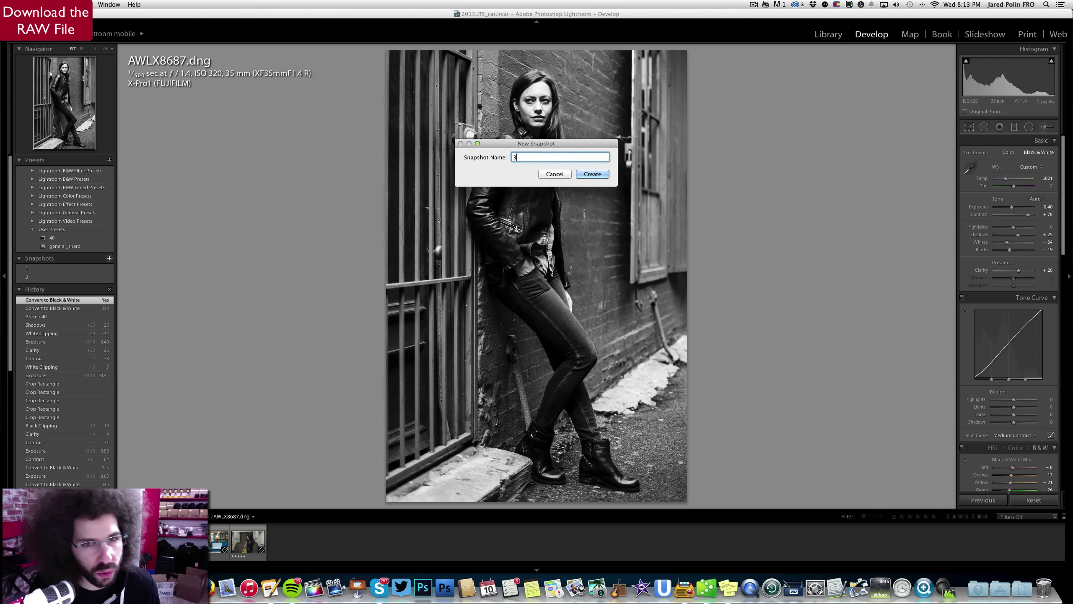
pyautogui.press('Return')
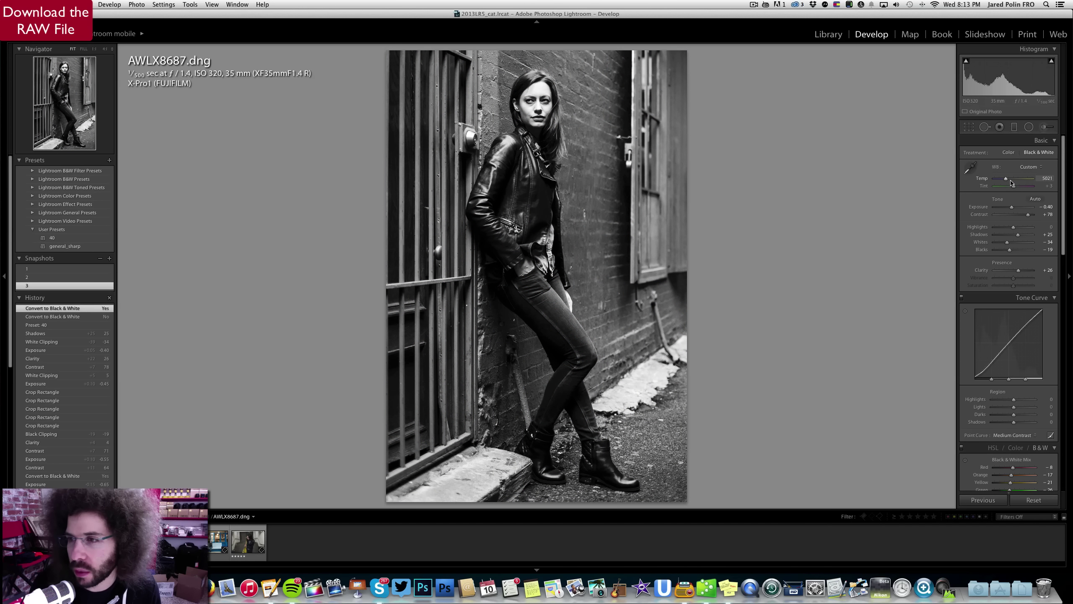
# Switch back to colour, cooling the temperature to about 4.6K and lowering contrast
pyautogui.click(1008, 152)
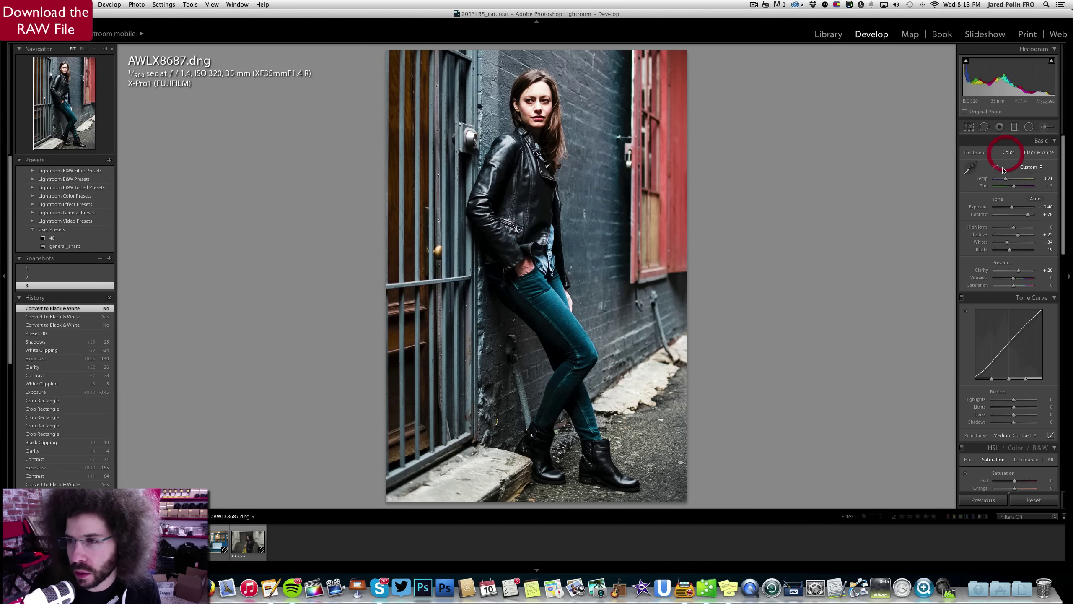
pyautogui.moveTo(1006, 181); pyautogui.dragTo(1005, 180)
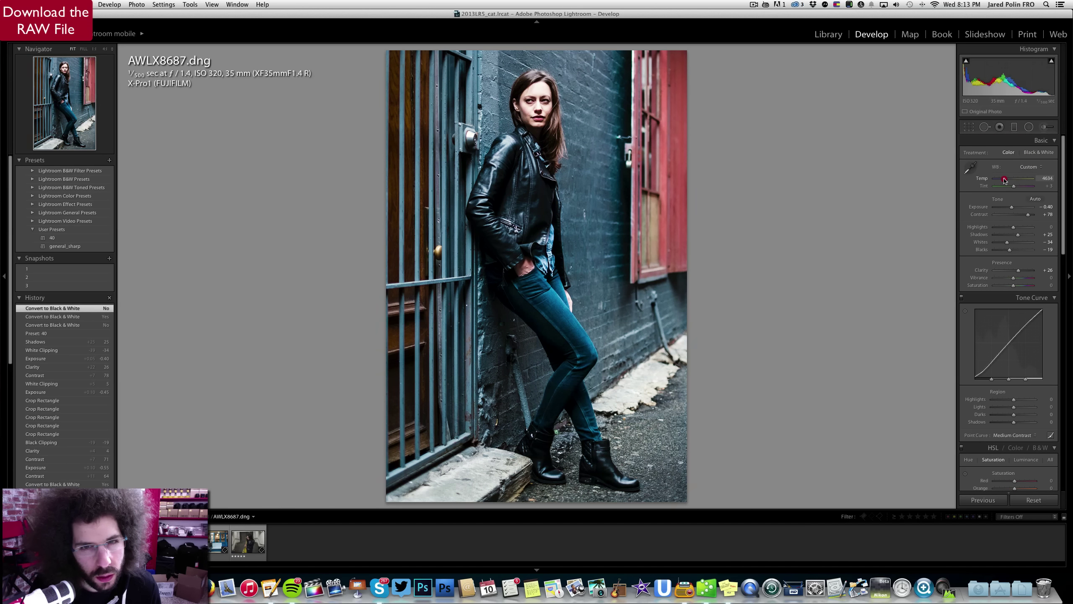
pyautogui.moveTo(1005, 181); pyautogui.dragTo(1005, 180)
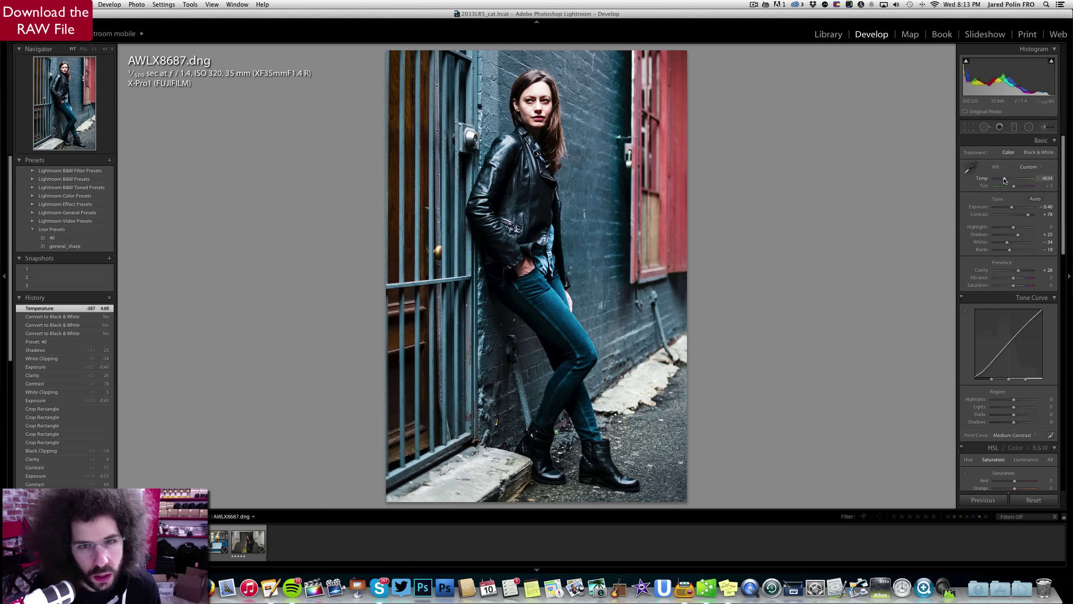
pyautogui.moveTo(1027, 215); pyautogui.dragTo(1023, 214)
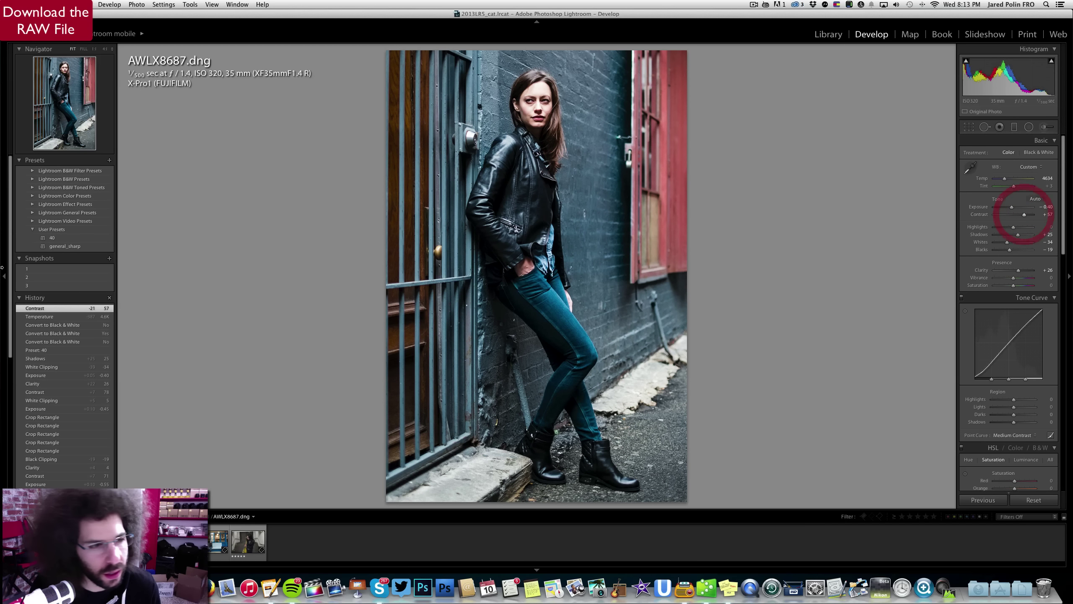
# Update snapshot 2 with these colour settings, then load black-and-white snapshot 3
pyautogui.rightClick(62, 280)
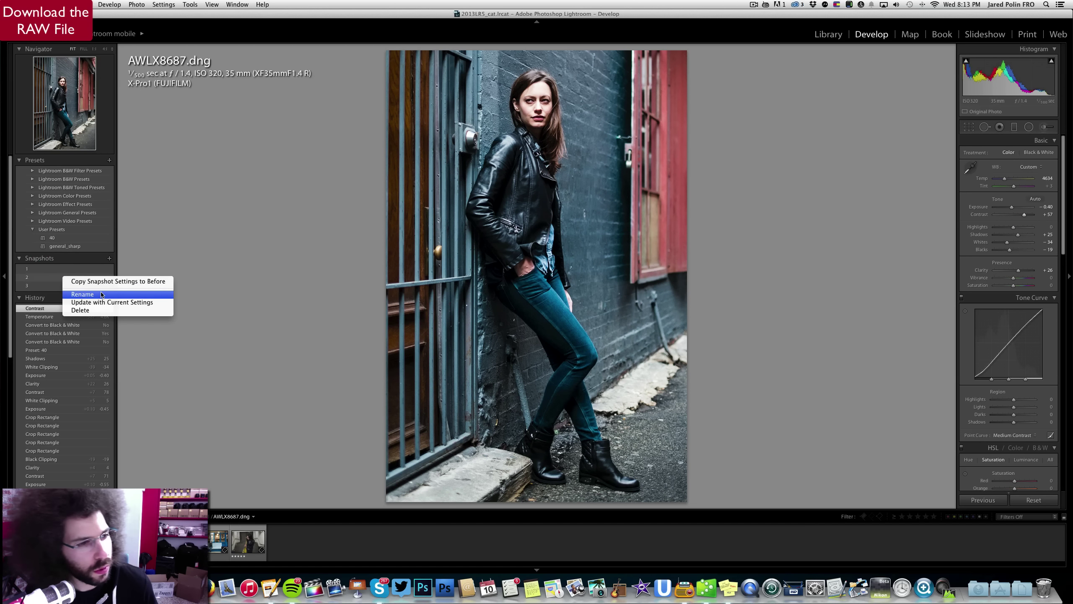
pyautogui.click(136, 302)
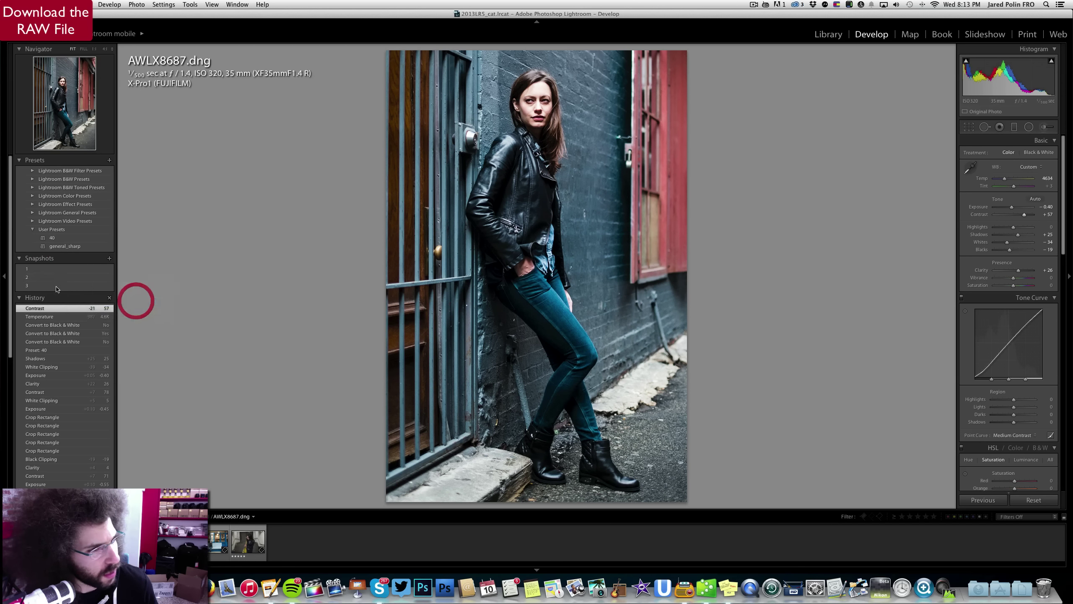
pyautogui.click(55, 287)
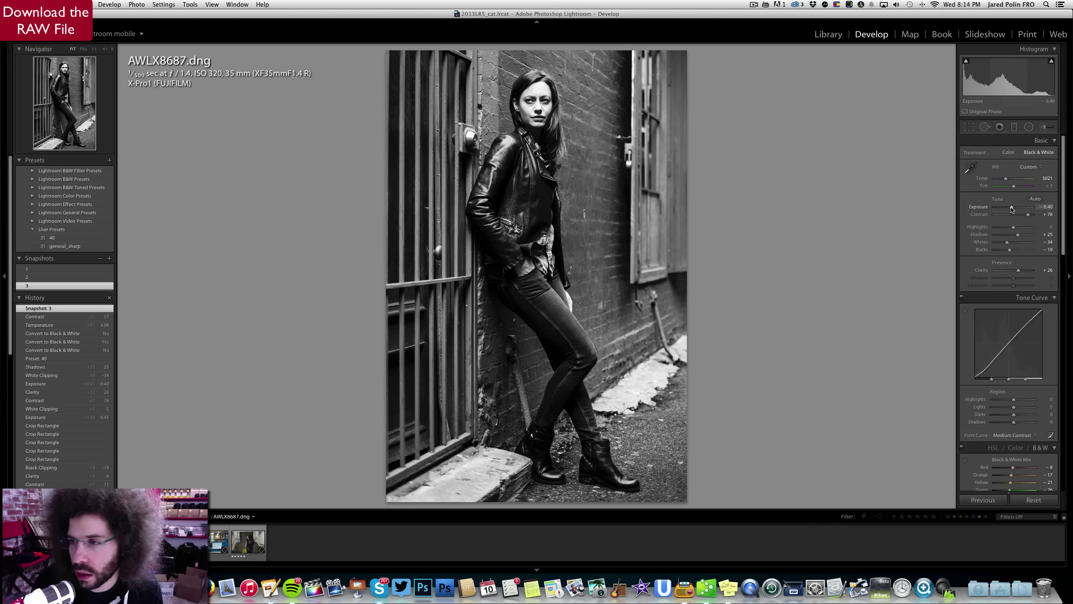
# Lighten the black-and-white portrait slightly and update snapshot 3 with the new settings
pyautogui.moveTo(1011, 208); pyautogui.dragTo(1030, 215)
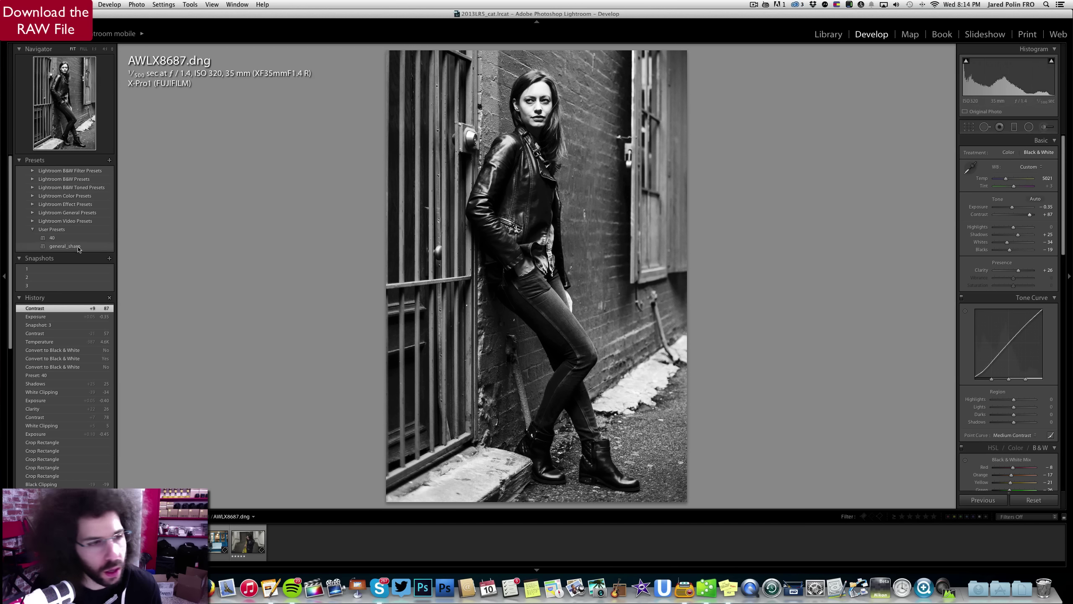
pyautogui.rightClick(52, 286)
pyautogui.click(75, 315)
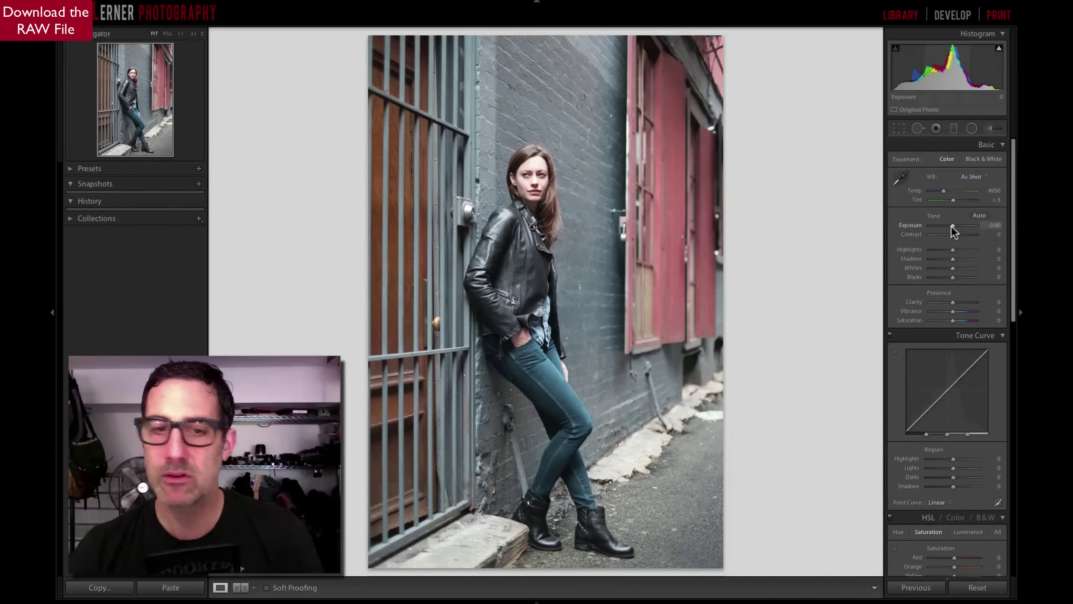
# Give the colour virtual copy Exposure -0.10, Contrast +17 and Highlights -36
pyautogui.moveTo(952, 228); pyautogui.dragTo(952, 228)
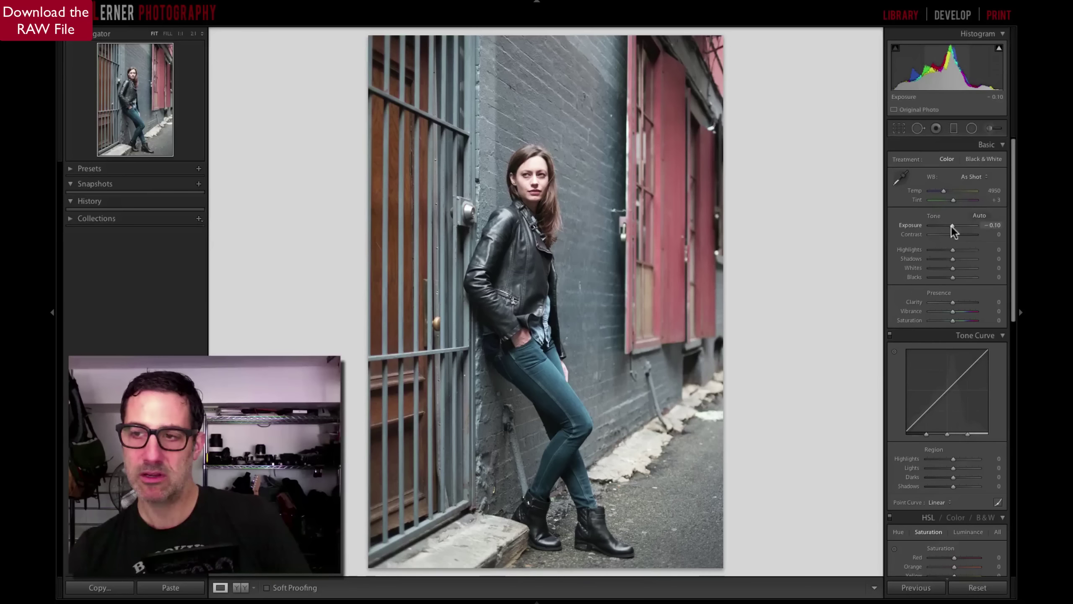
pyautogui.click(953, 235)
pyautogui.moveTo(954, 236); pyautogui.dragTo(957, 234)
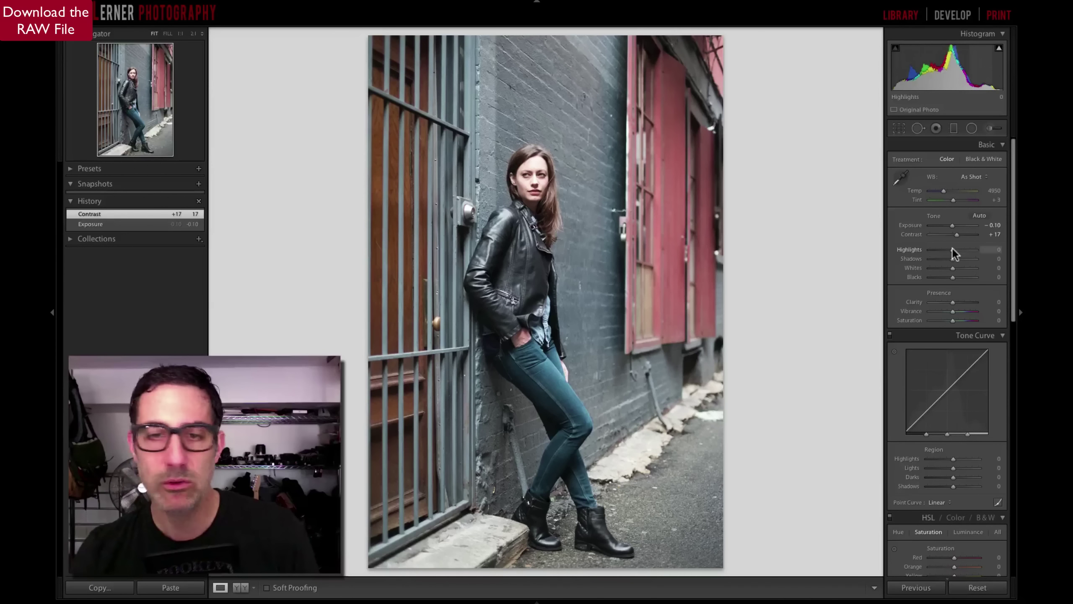
pyautogui.moveTo(953, 250)
pyautogui.mouseDown()
pyautogui.moveTo(911, 249)
pyautogui.moveTo(943, 246)
pyautogui.mouseUp()
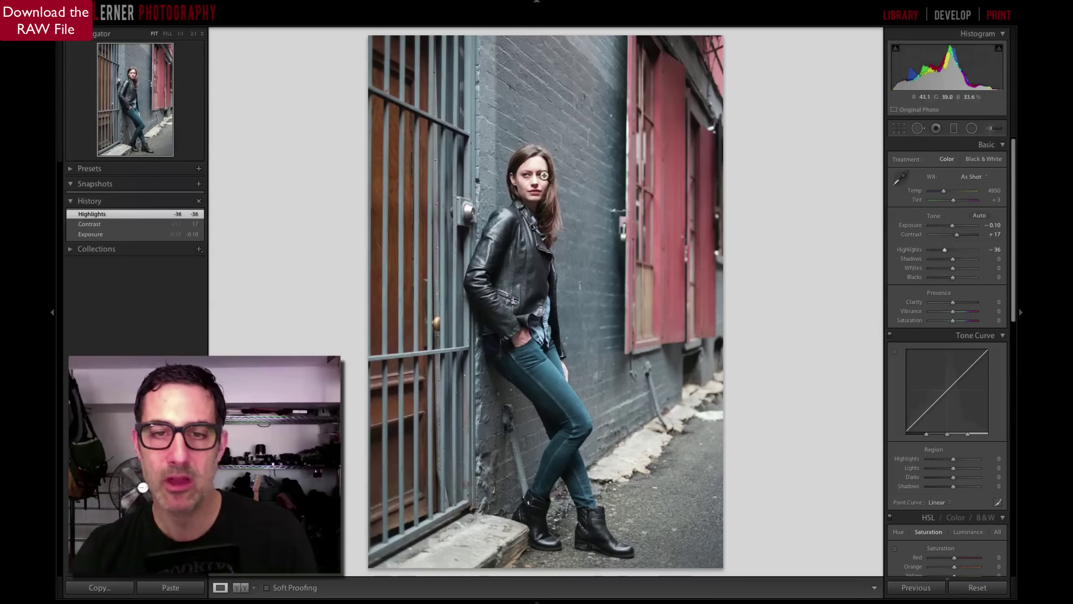
# Check the face at 1:1 and ease Highlights back from -36 to -26, then fit the view
pyautogui.click(544, 175)
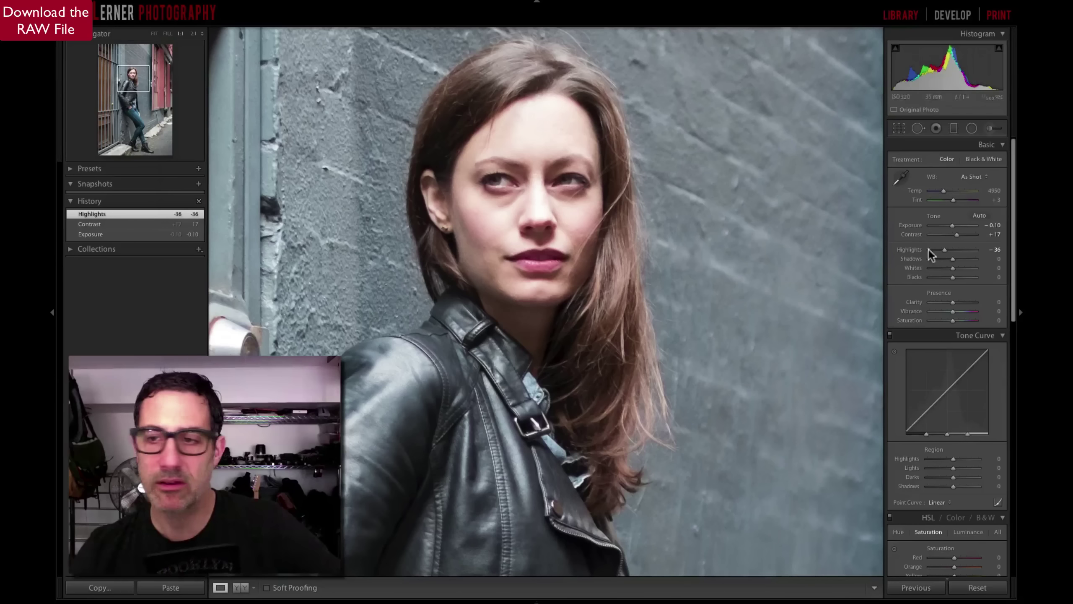
pyautogui.moveTo(943, 250)
pyautogui.mouseDown()
pyautogui.moveTo(970, 252)
pyautogui.moveTo(931, 254)
pyautogui.moveTo(946, 254)
pyautogui.mouseUp()
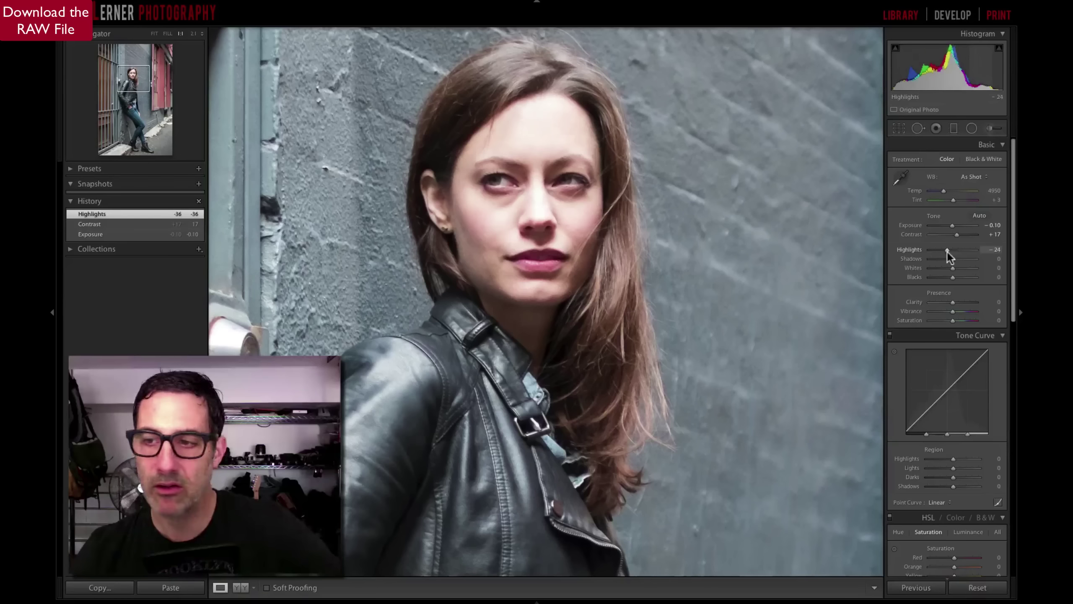
pyautogui.moveTo(946, 251); pyautogui.dragTo(946, 251)
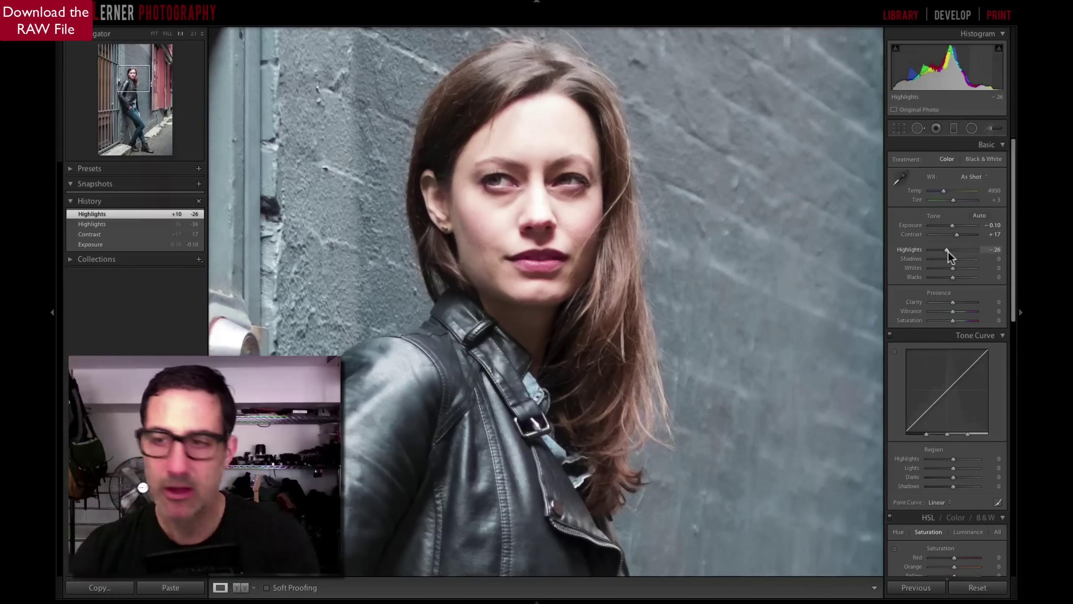
pyautogui.press('z')
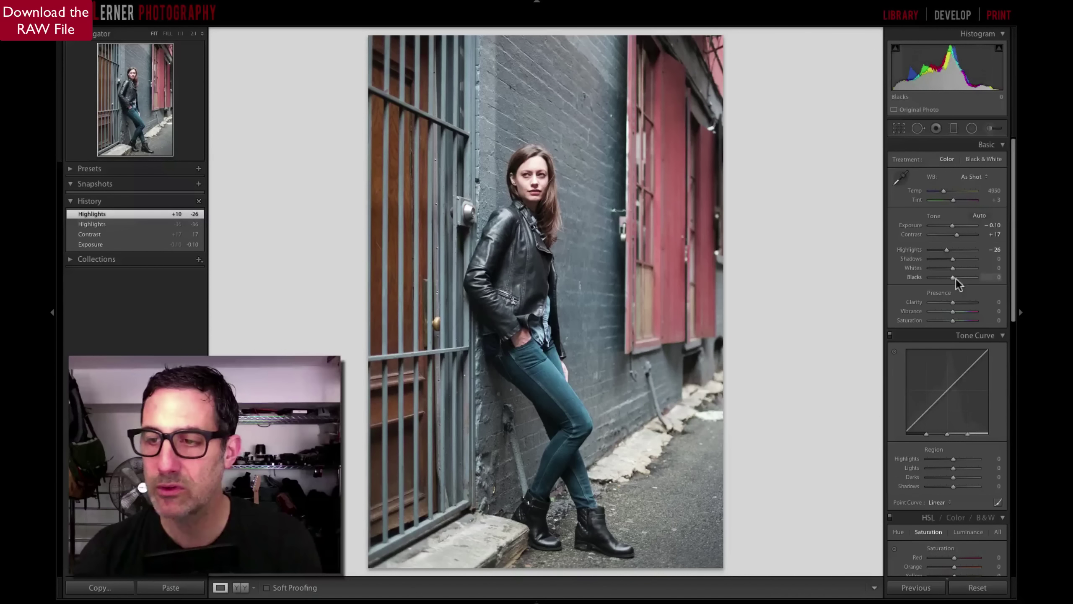
# Set Blacks to -13 and Clarity to +8
pyautogui.moveTo(953, 279); pyautogui.dragTo(950, 279)
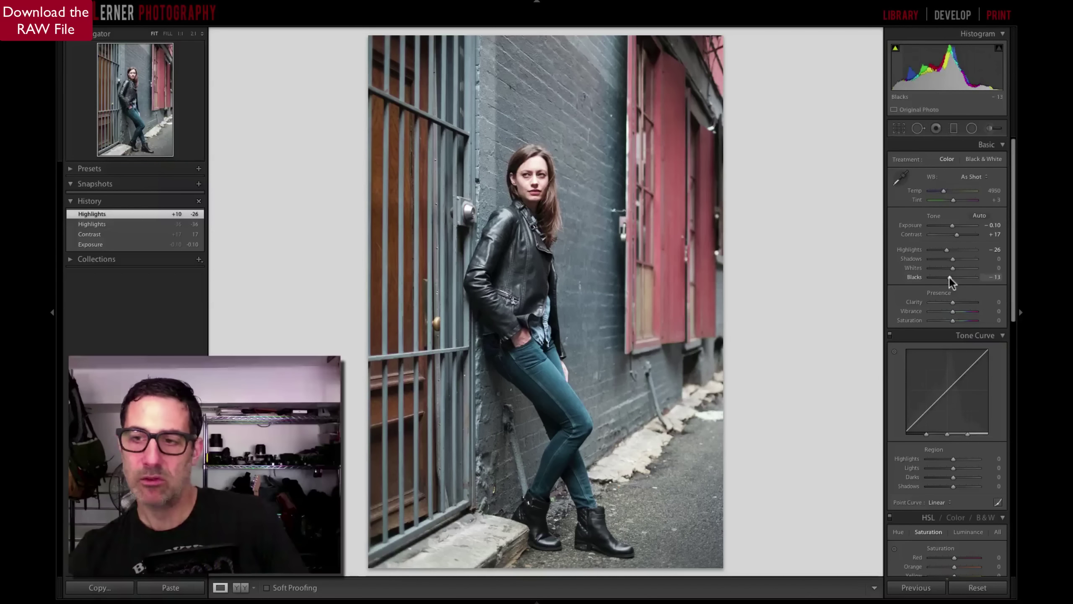
pyautogui.click(949, 277)
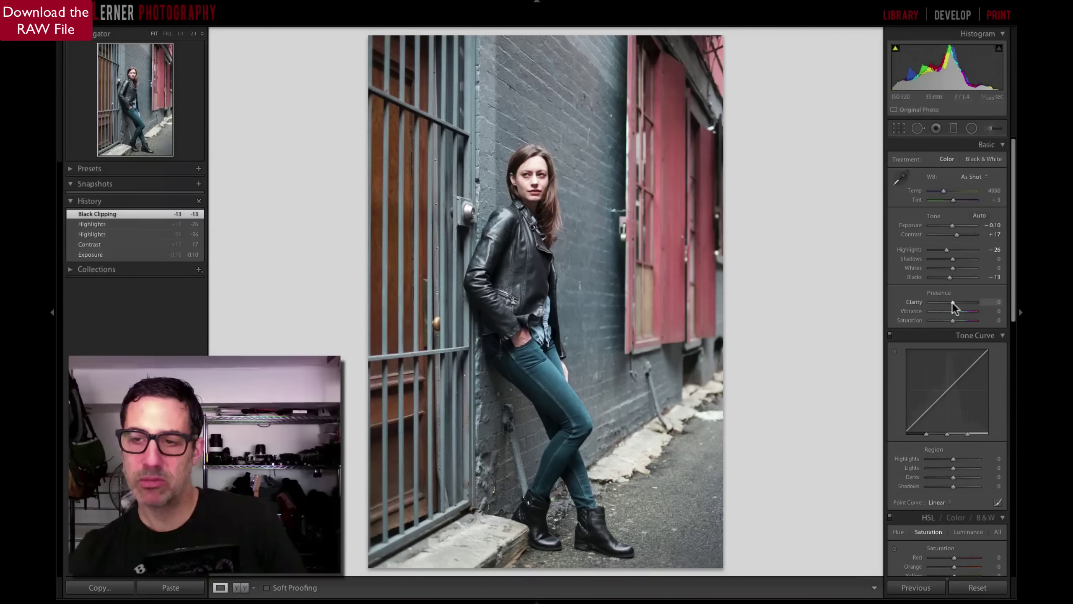
pyautogui.moveTo(953, 301); pyautogui.dragTo(989, 303)
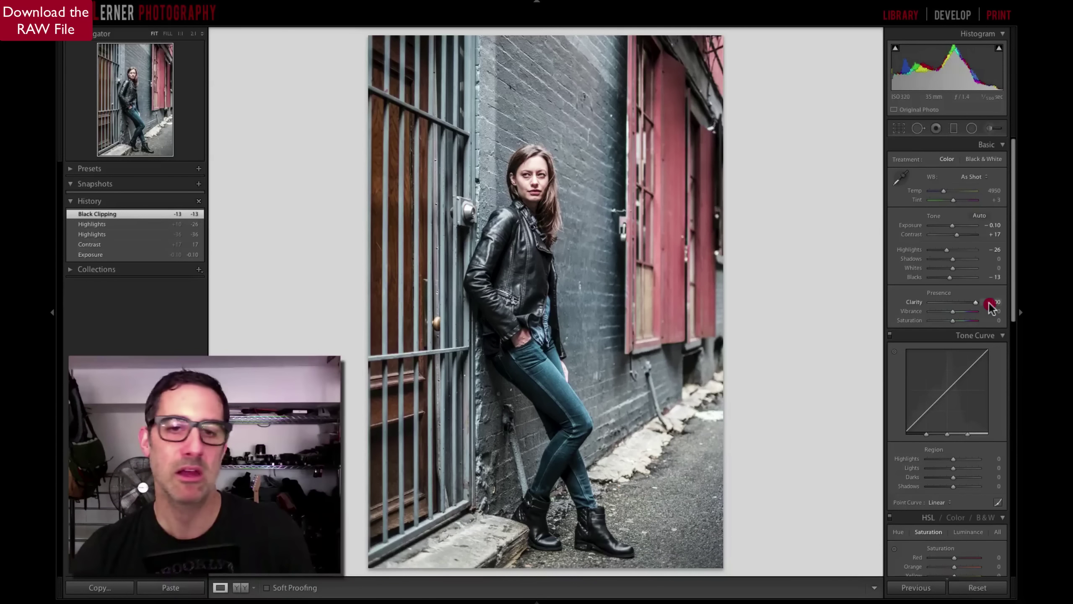
pyautogui.moveTo(989, 303); pyautogui.dragTo(954, 301)
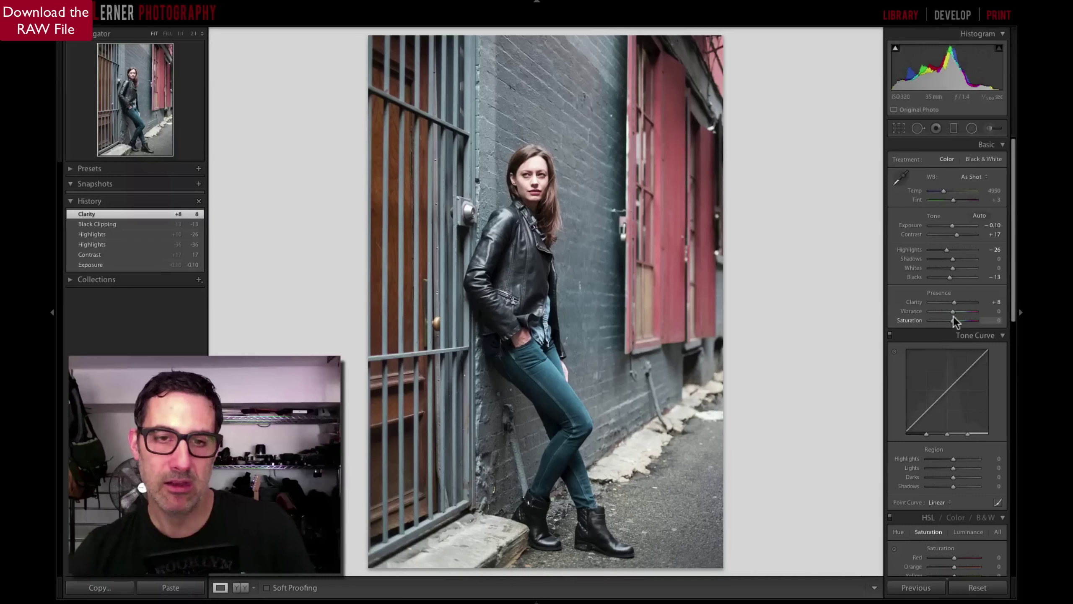
# Darken the Tone Curve Darks region to -12
pyautogui.scroll(-2, 952, 315)
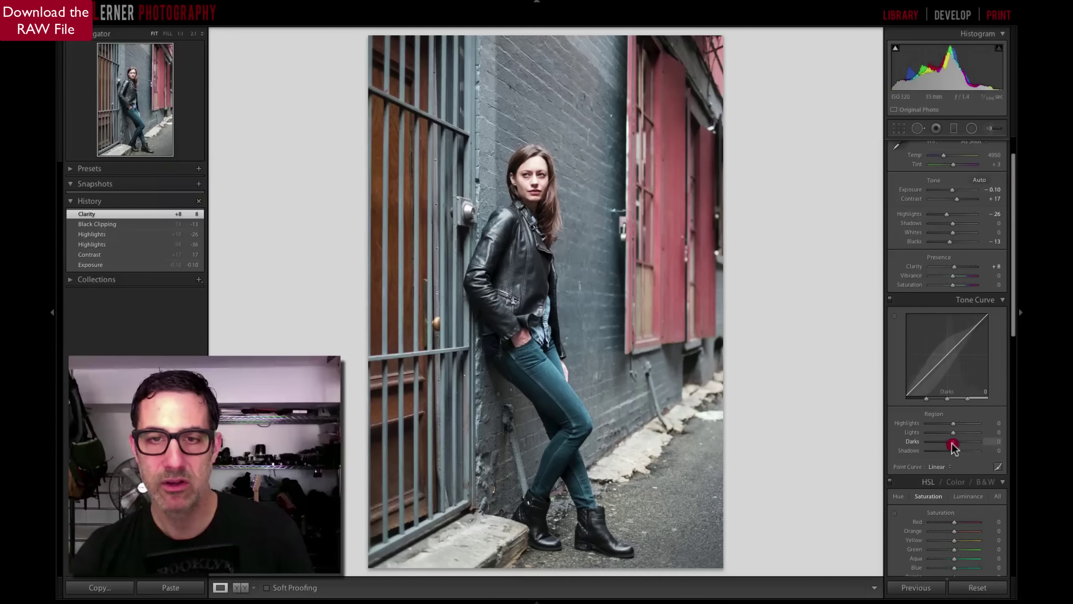
pyautogui.moveTo(953, 447); pyautogui.dragTo(952, 447)
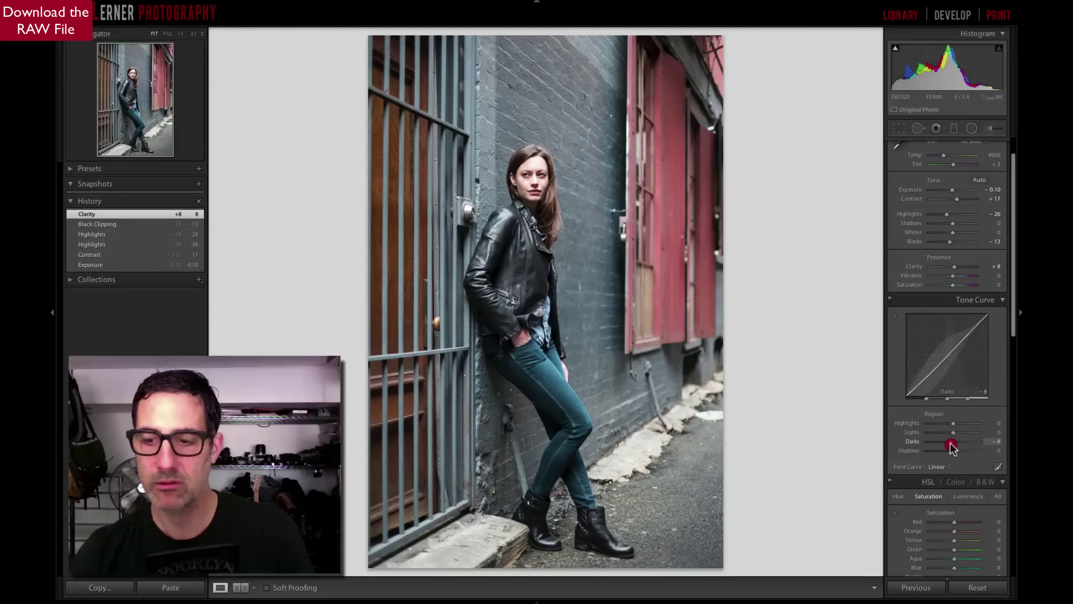
pyautogui.moveTo(951, 447); pyautogui.dragTo(949, 442)
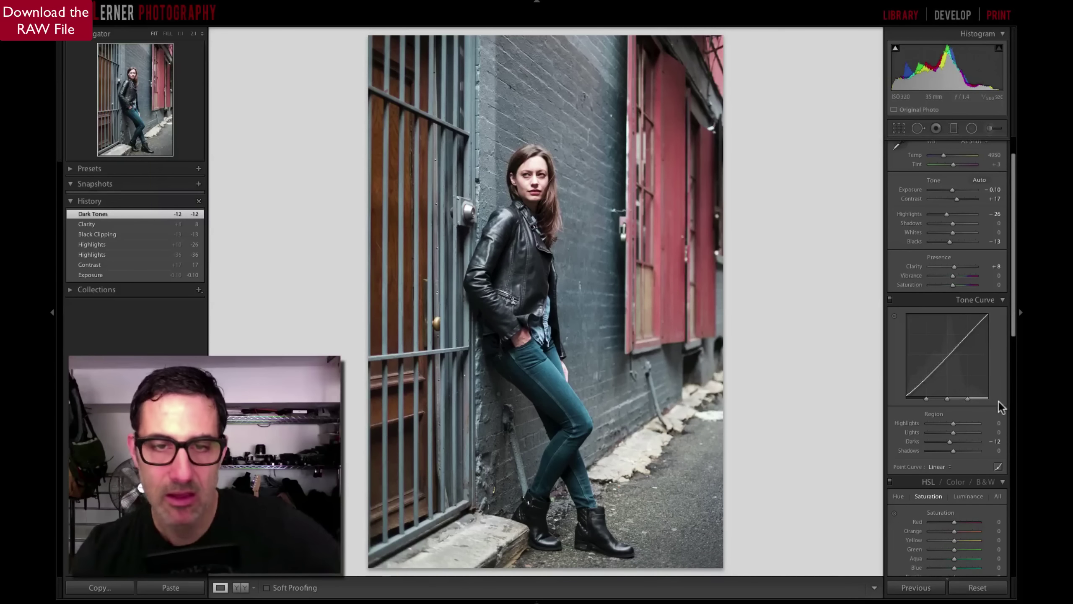
# Toggle Before/After to compare the edit with the original, ending on the edited version
pyautogui.press('\\')
pyautogui.press('\\')
pyautogui.press('\\')
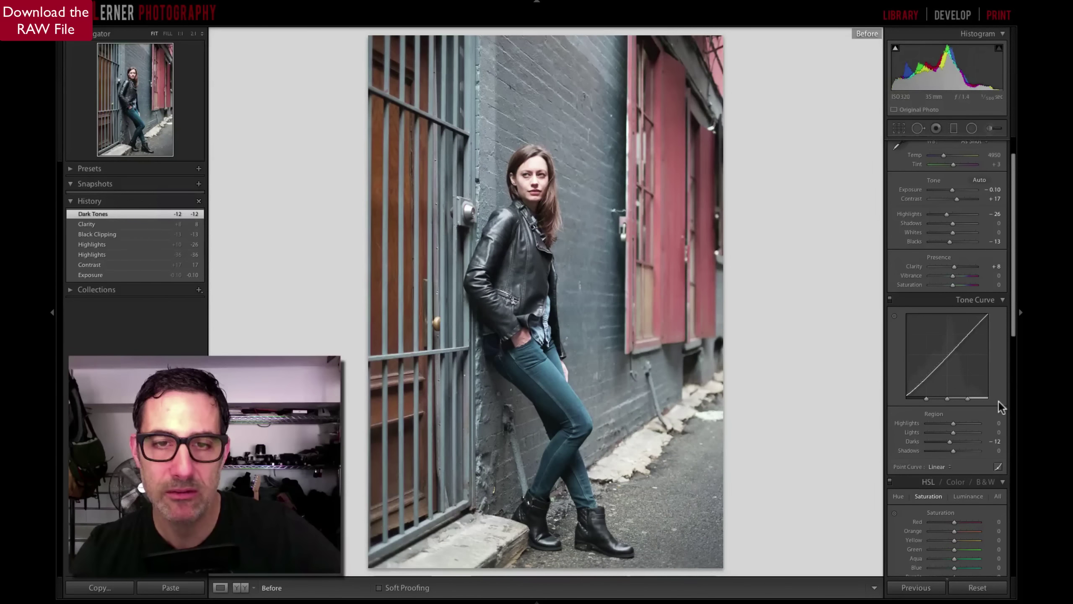
pyautogui.press('\\')
pyautogui.press('\\')
pyautogui.press('\\')
pyautogui.press('\\')
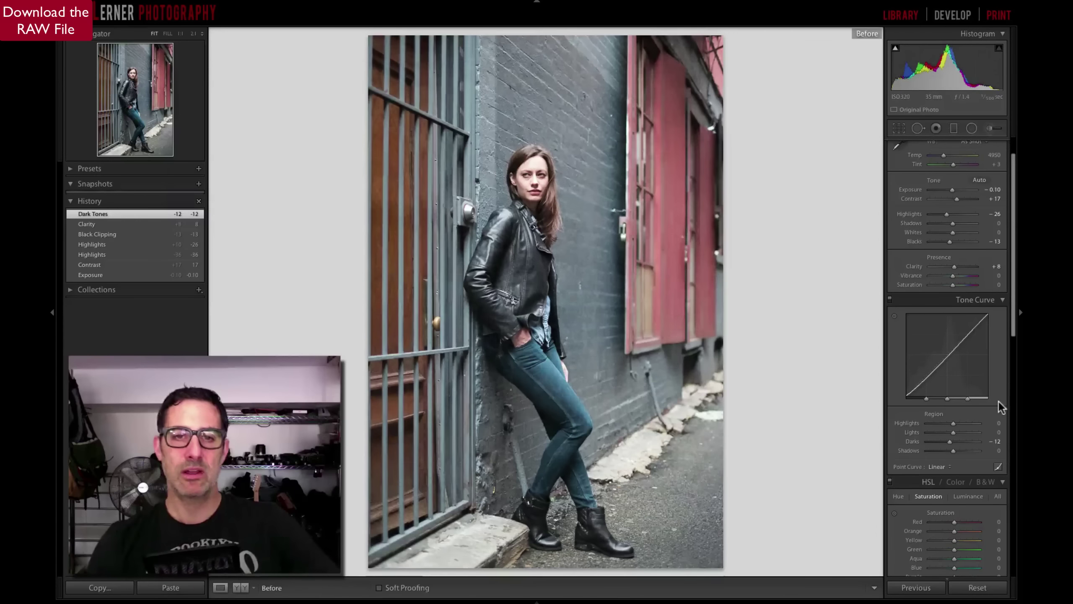
pyautogui.press('\\')
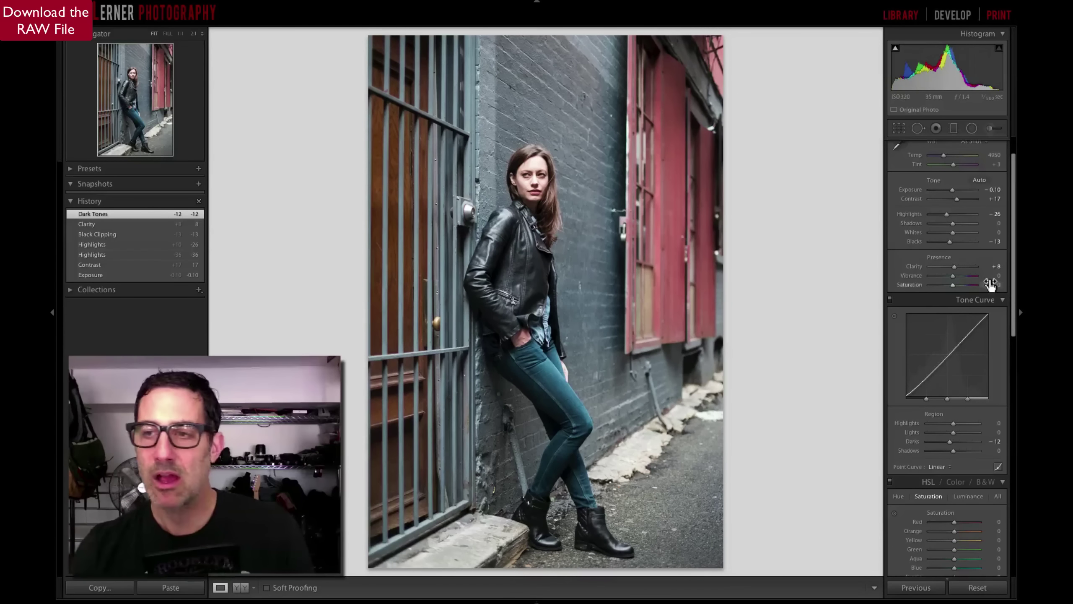
# Set the Tone Curve's Point Curve to the Medium Contrast preset
pyautogui.scroll(2, 984, 284)
pyautogui.scroll(-1, 984, 284)
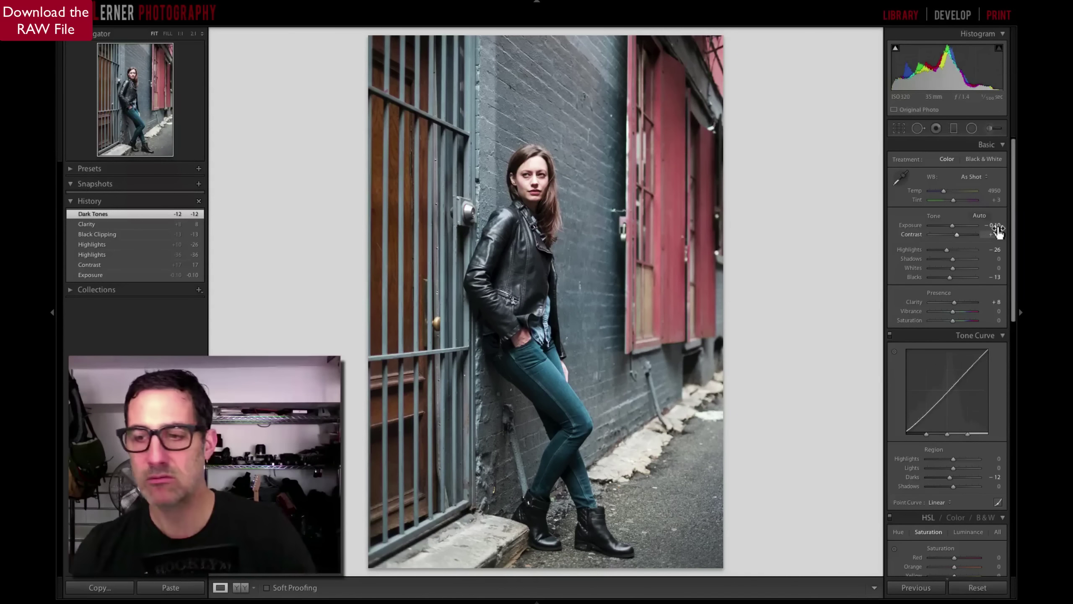
pyautogui.scroll(-3, 998, 231)
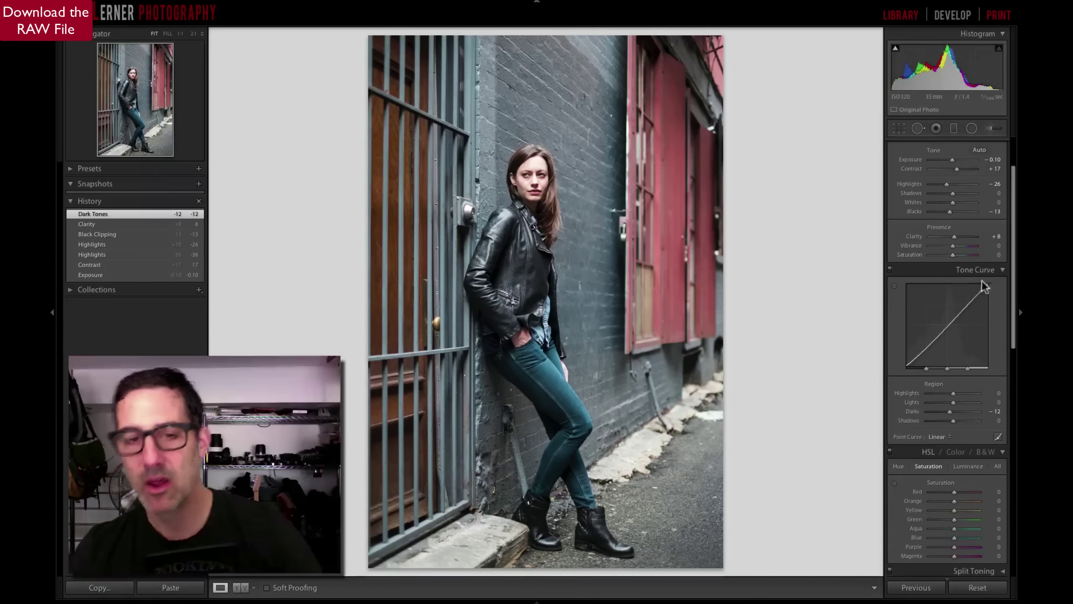
pyautogui.click(937, 434)
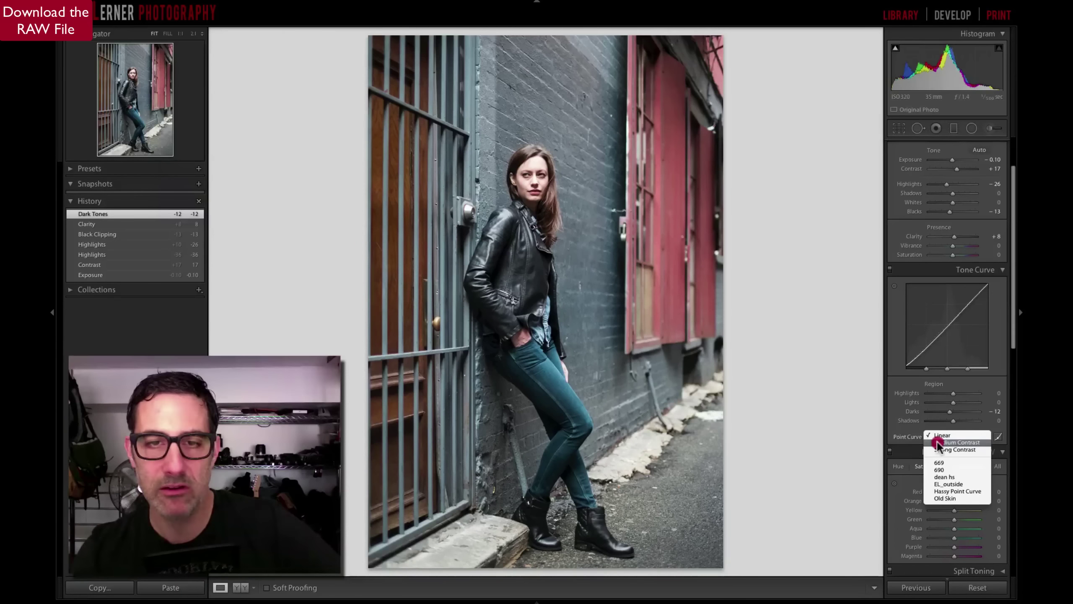
pyautogui.click(936, 441)
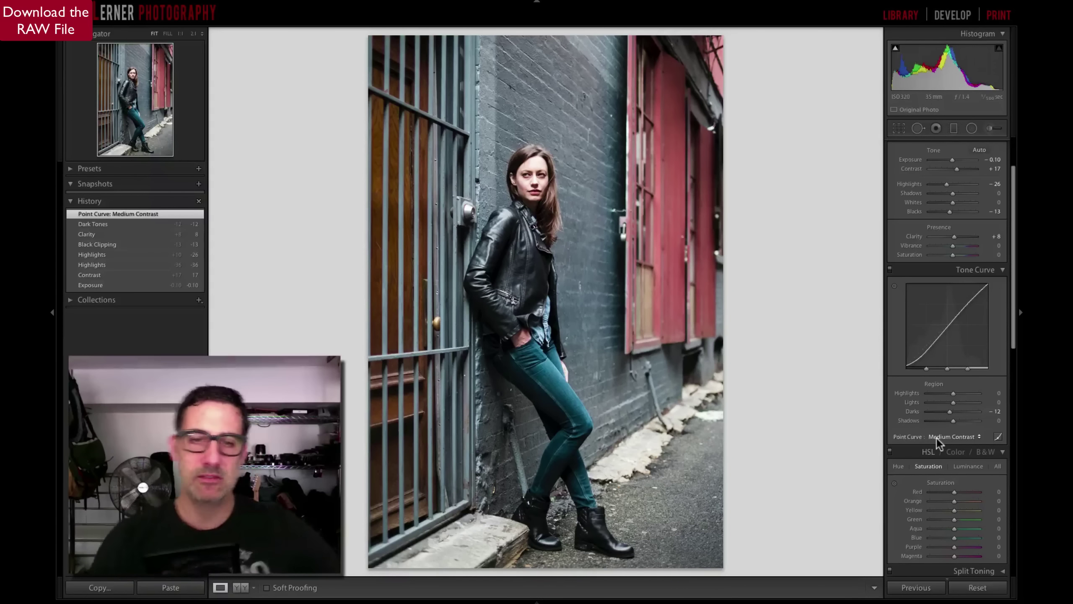
pyautogui.scroll(3, 949, 384)
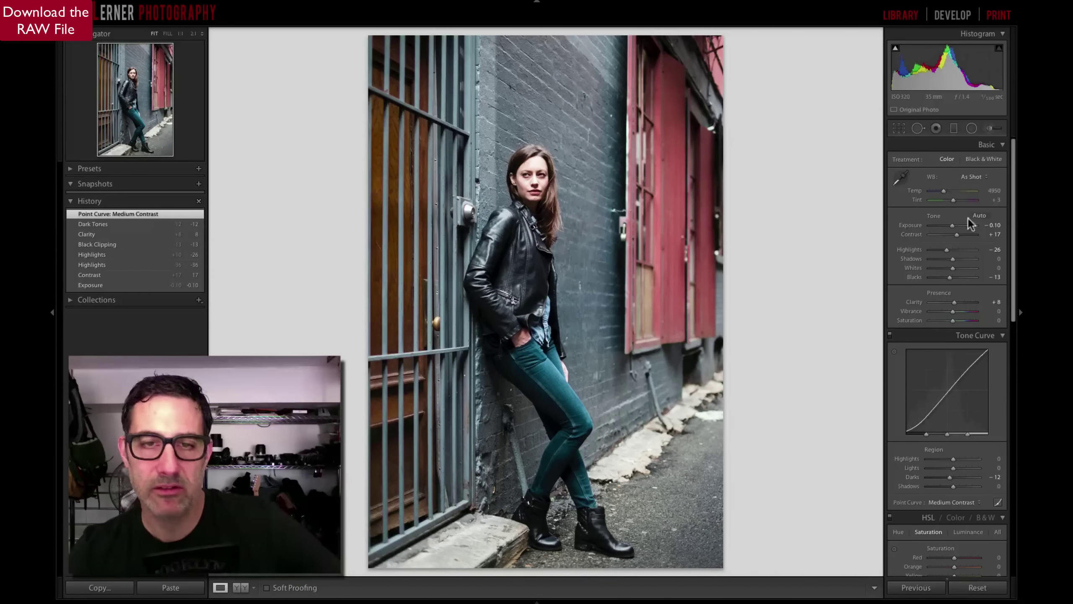
# Warm the white balance Temperature from 4950 to 5200, then compare with Before
pyautogui.click(996, 190)
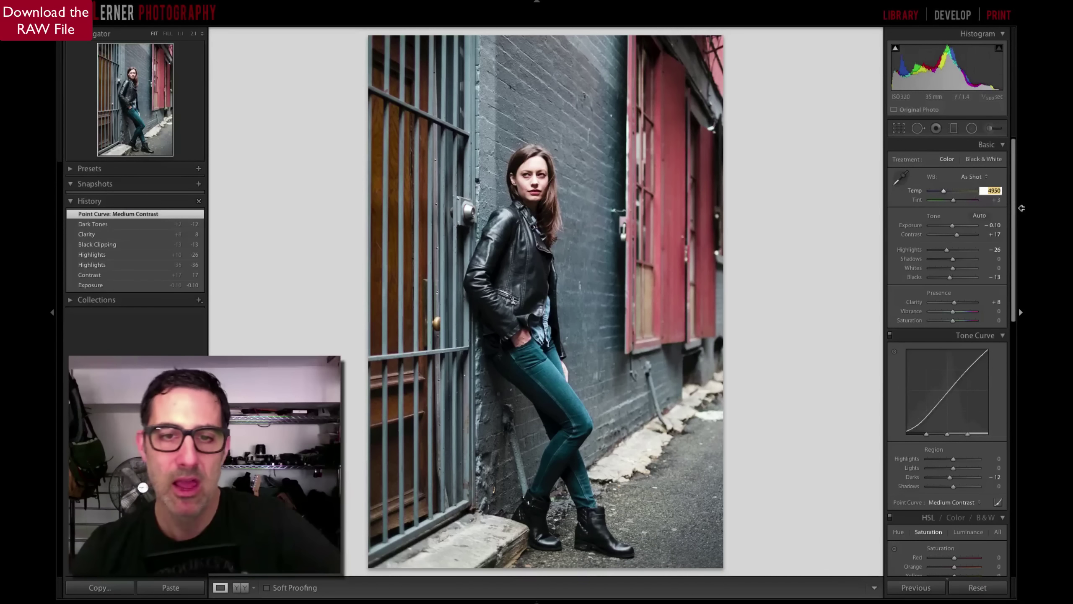
pyautogui.press('Up')
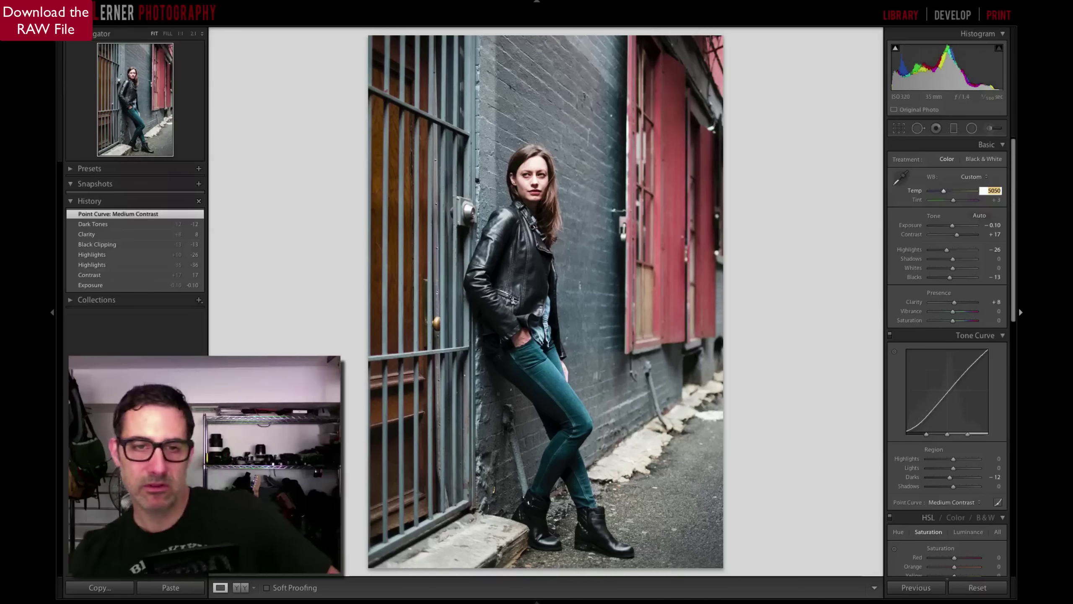
pyautogui.press('Up')
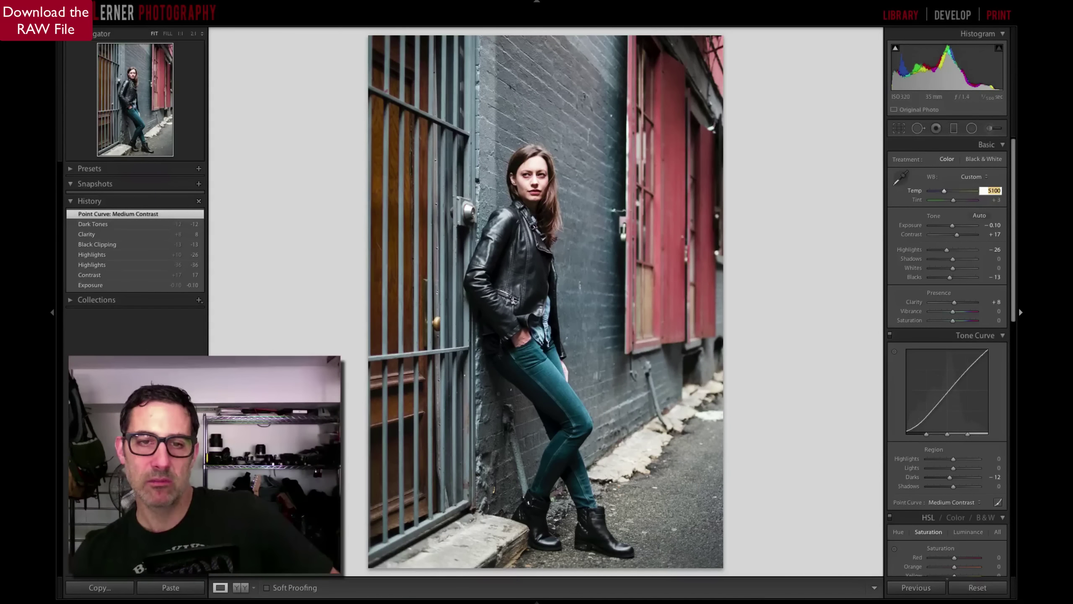
pyautogui.press('Up')
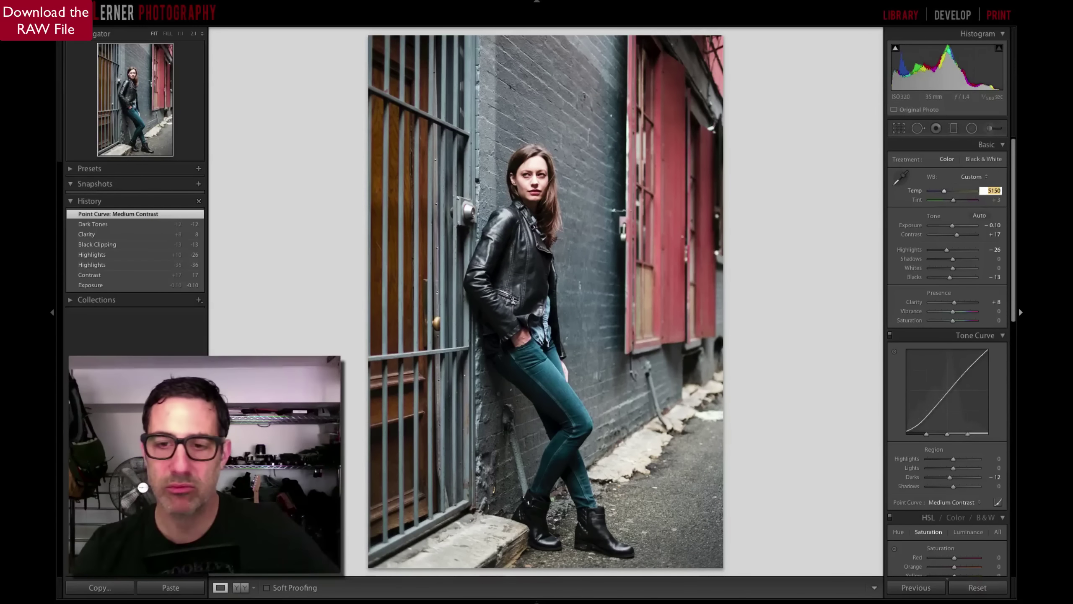
pyautogui.press('Up')
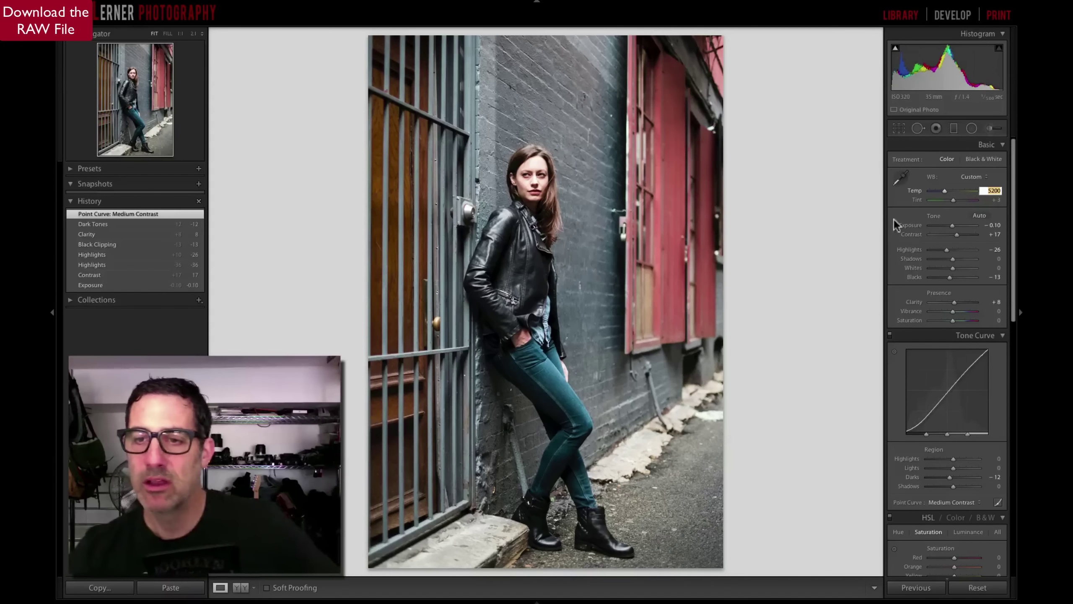
pyautogui.click(859, 222)
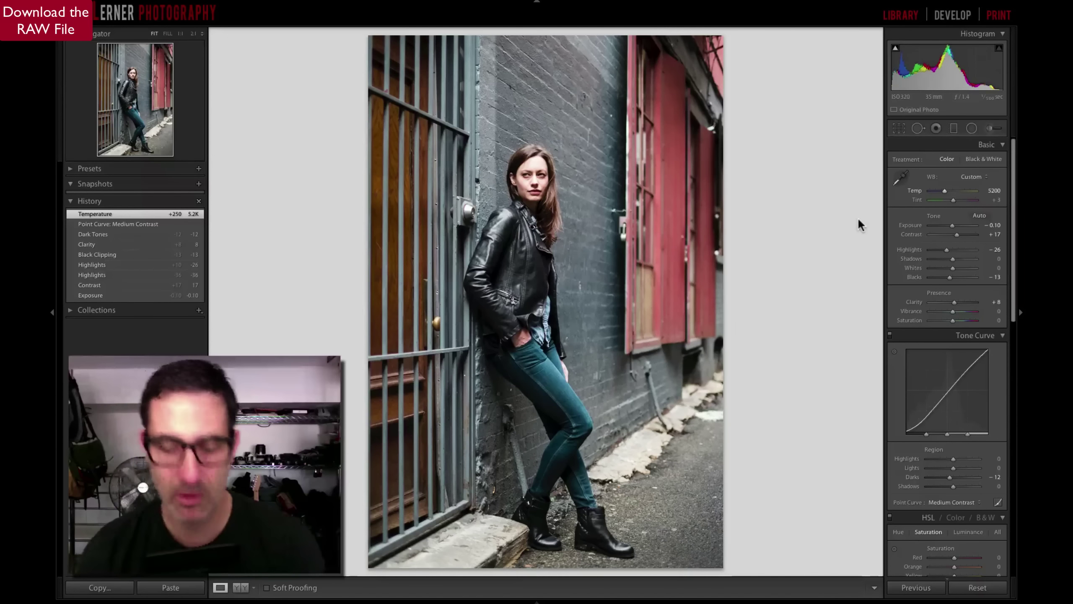
pyautogui.press('\\')
pyautogui.press('\\')
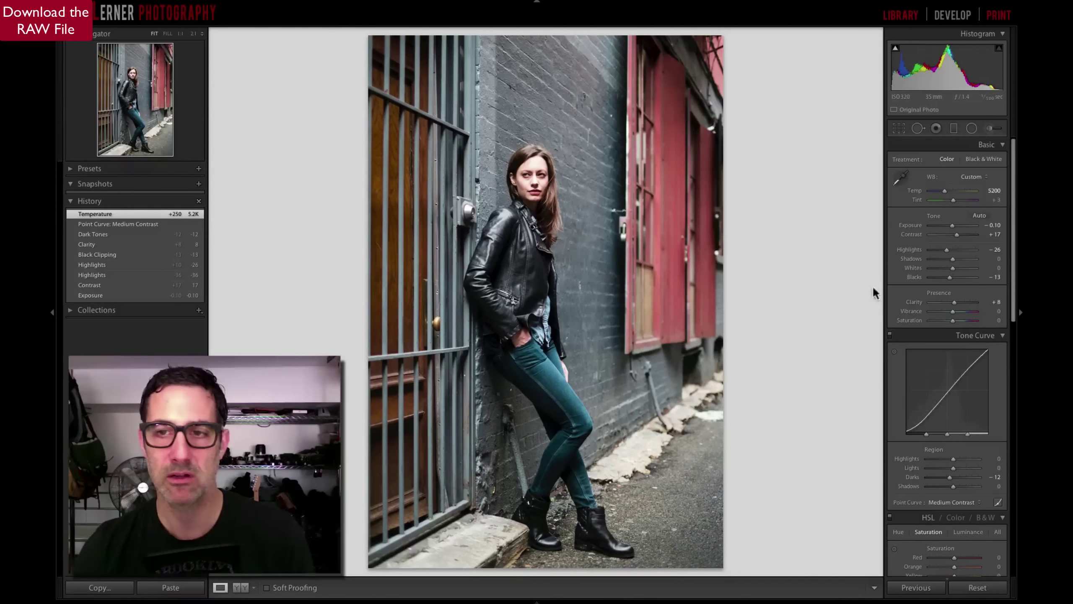
# Test Blue saturation at +100 and -100, then settle it at +9
pyautogui.scroll(-8, 911, 257)
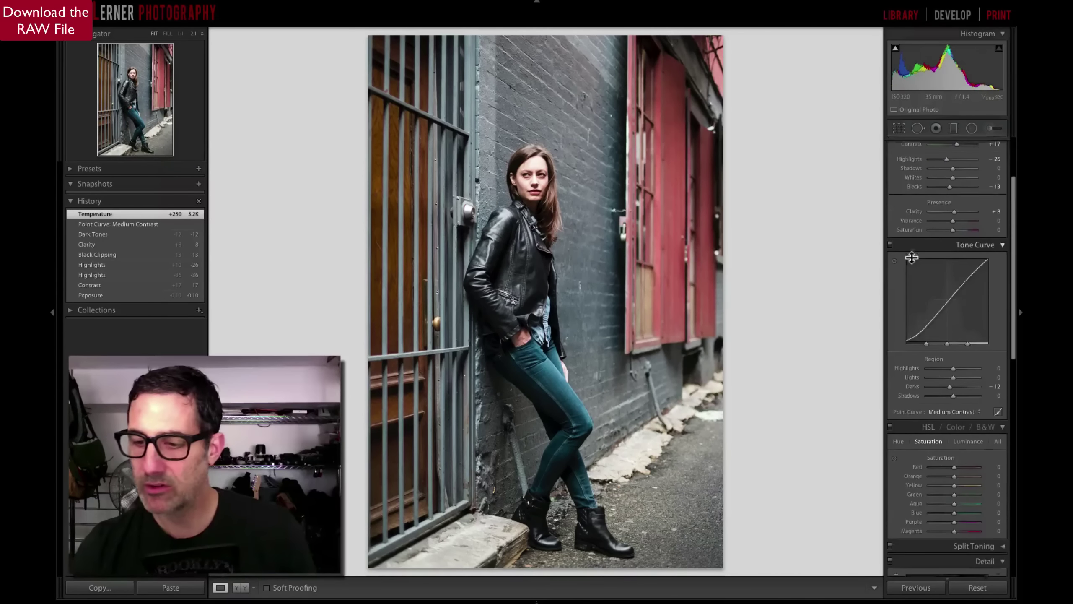
pyautogui.scroll(-1, 911, 257)
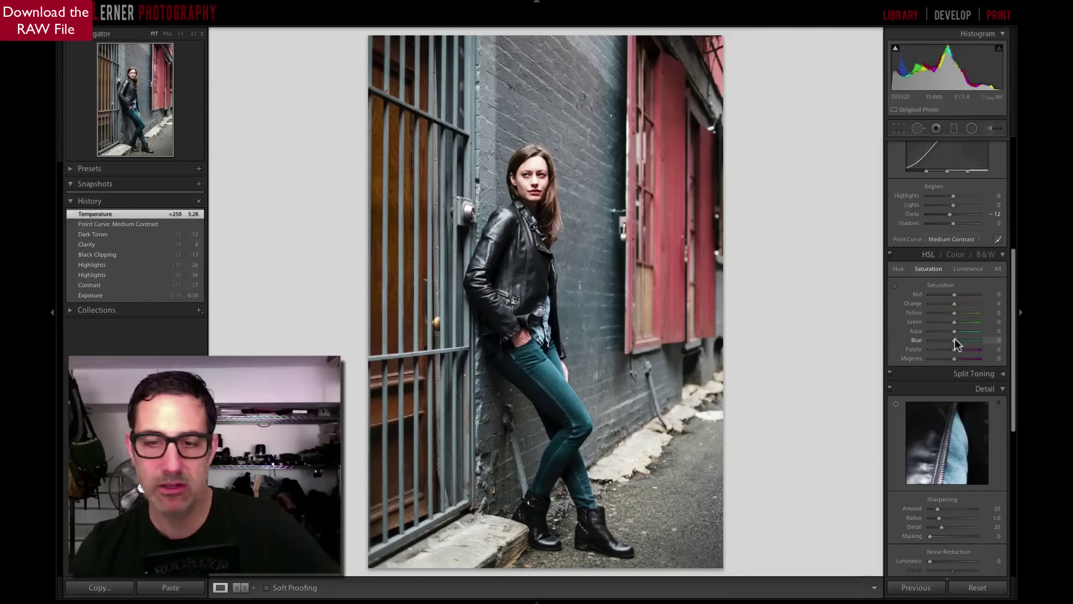
pyautogui.moveTo(964, 339); pyautogui.dragTo(983, 339)
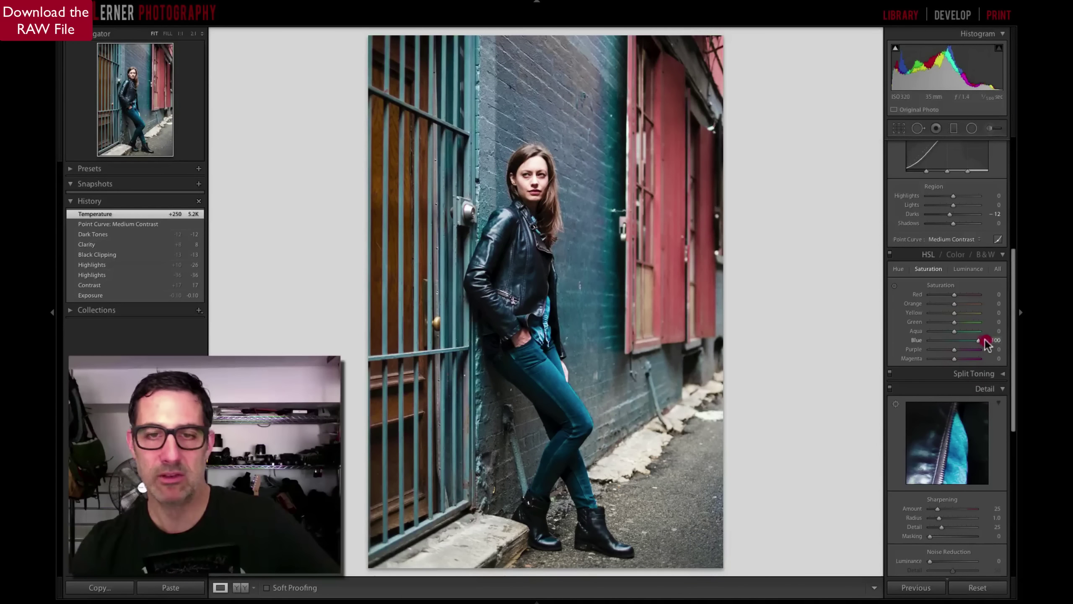
pyautogui.moveTo(984, 341); pyautogui.dragTo(957, 342)
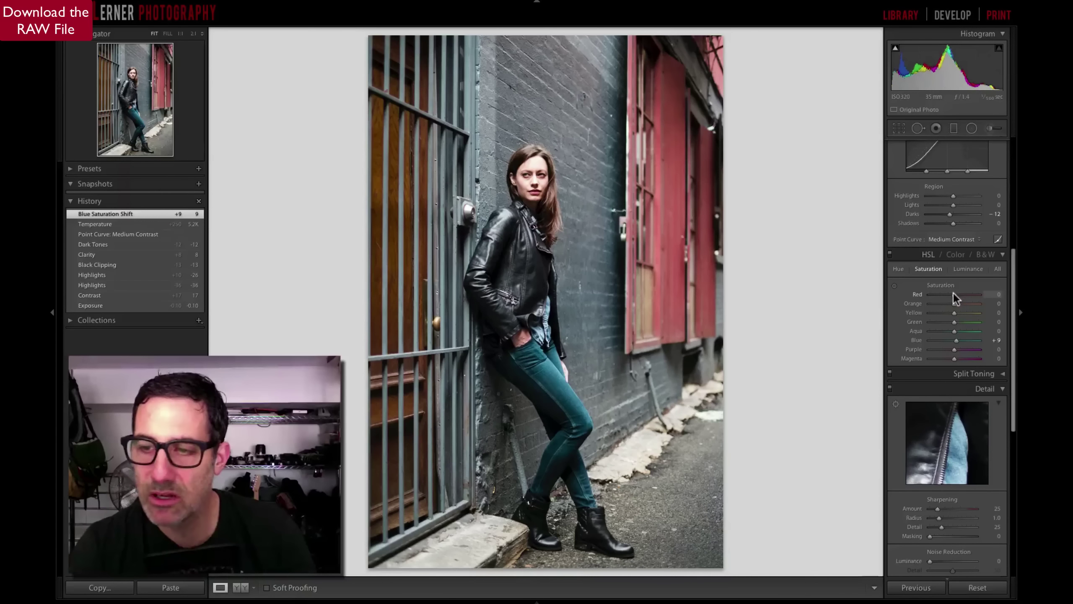
# Raise Red saturation to about +21
pyautogui.moveTo(954, 294); pyautogui.dragTo(956, 296)
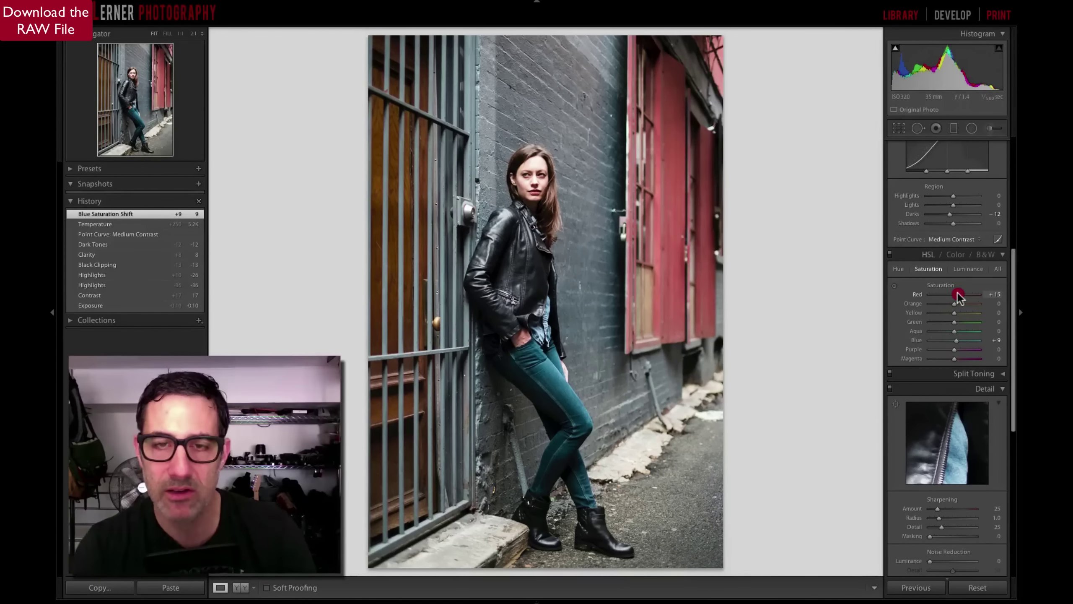
pyautogui.moveTo(958, 292); pyautogui.dragTo(960, 292)
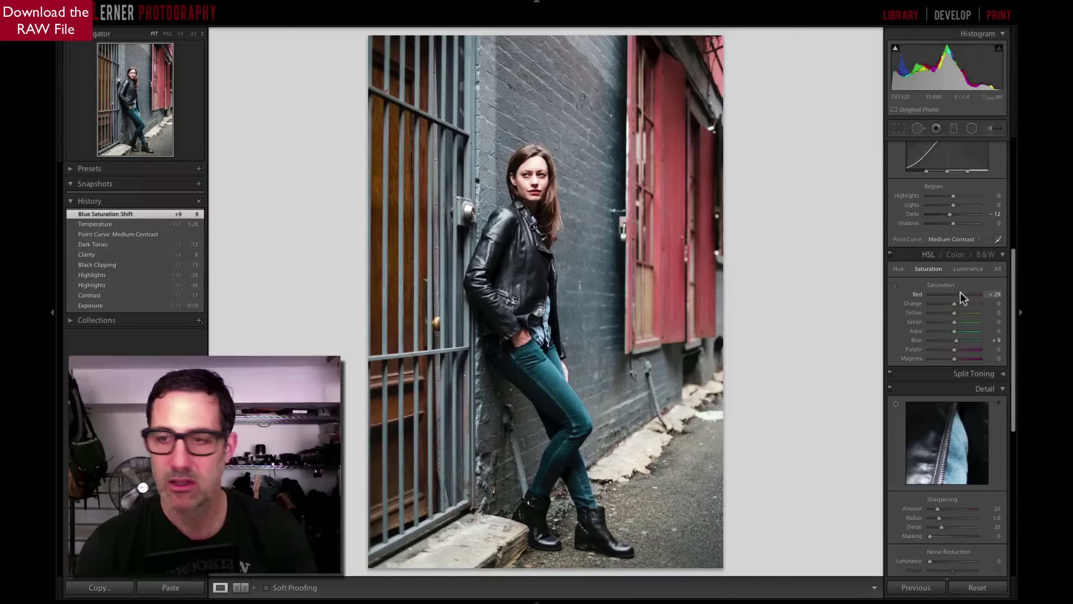
pyautogui.moveTo(960, 292); pyautogui.dragTo(957, 293)
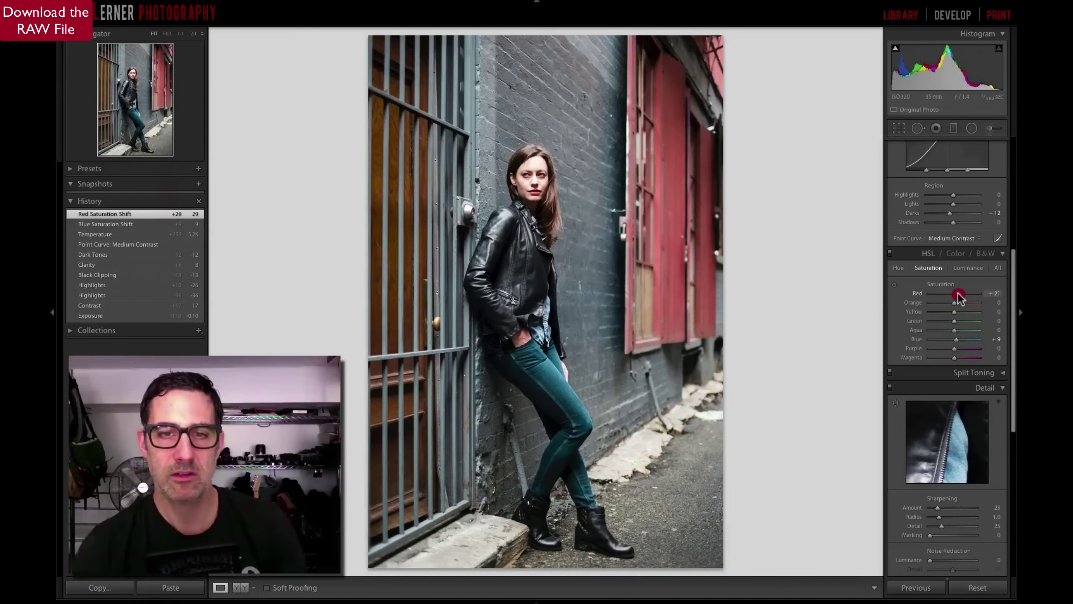
# At 1:1 zoom, reset Red saturation and set it to +28
pyautogui.click(539, 167)
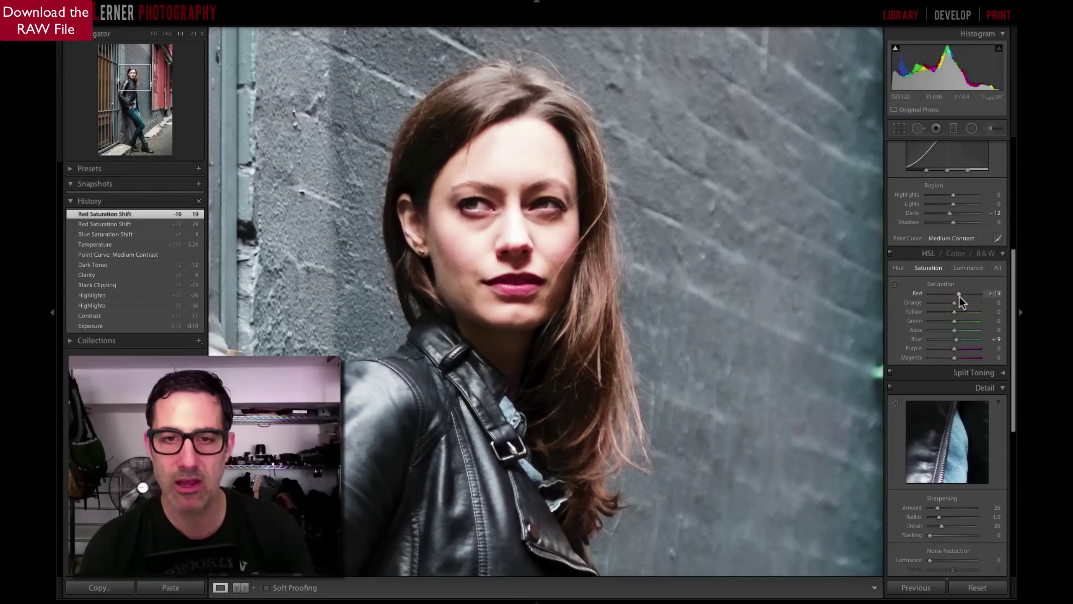
pyautogui.doubleClick(916, 295)
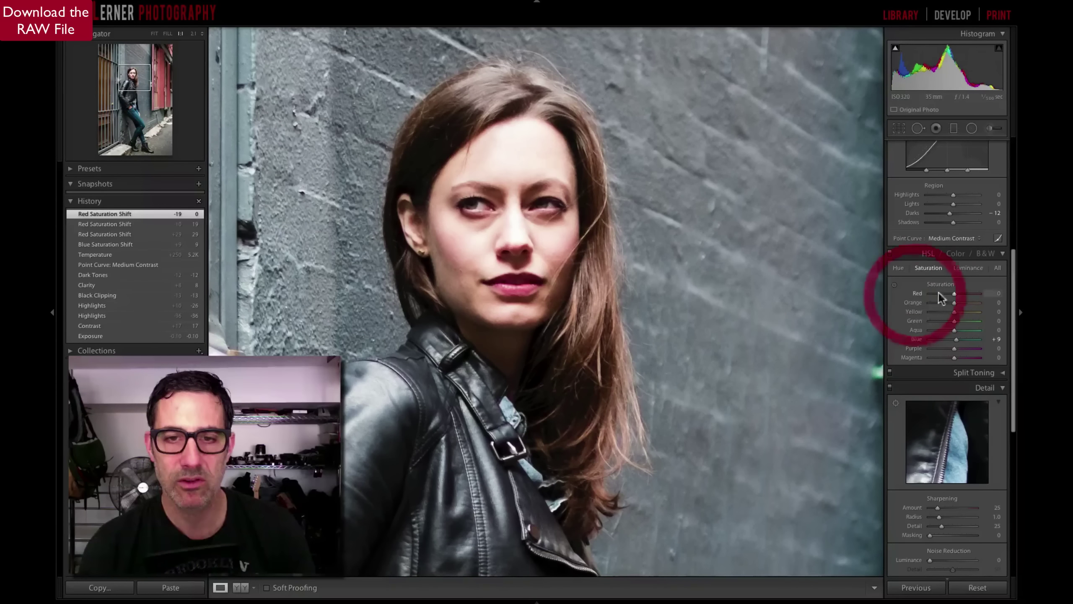
pyautogui.moveTo(951, 293)
pyautogui.mouseDown()
pyautogui.moveTo(917, 296)
pyautogui.moveTo(967, 295)
pyautogui.moveTo(958, 296)
pyautogui.mouseUp()
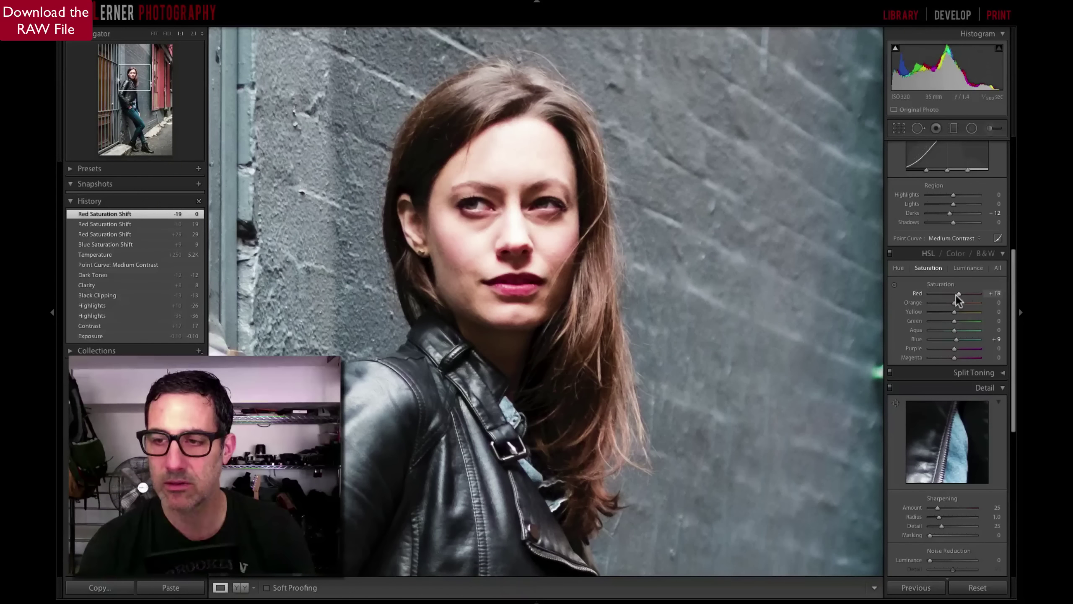
pyautogui.moveTo(958, 295); pyautogui.dragTo(958, 295)
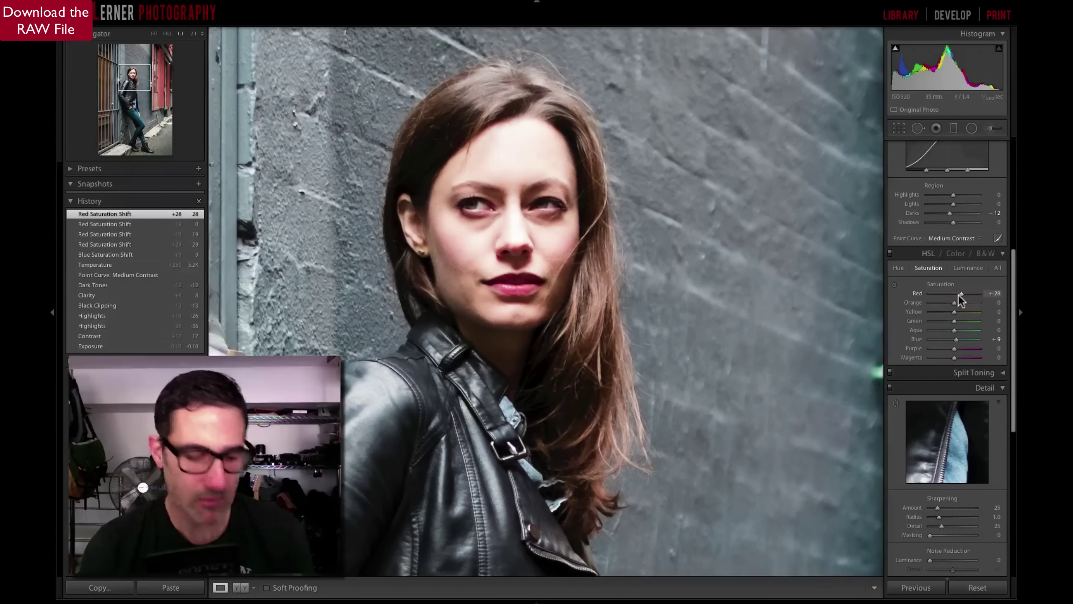
# Fit the whole photo and flip Before/After, ending on the edited version
pyautogui.press('z')
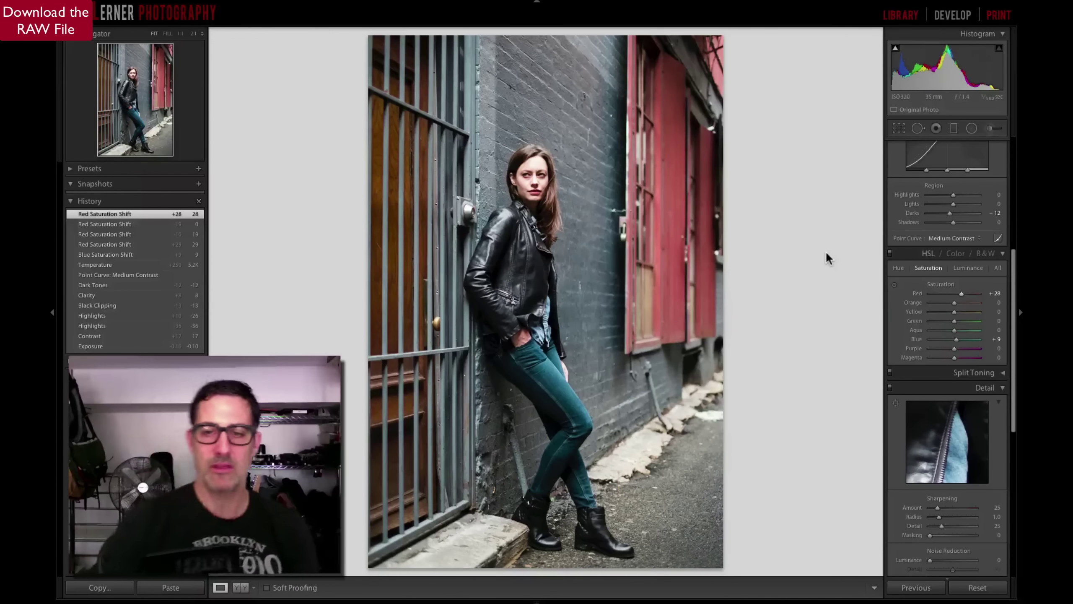
pyautogui.press('\\')
pyautogui.press('\\')
pyautogui.press('\\')
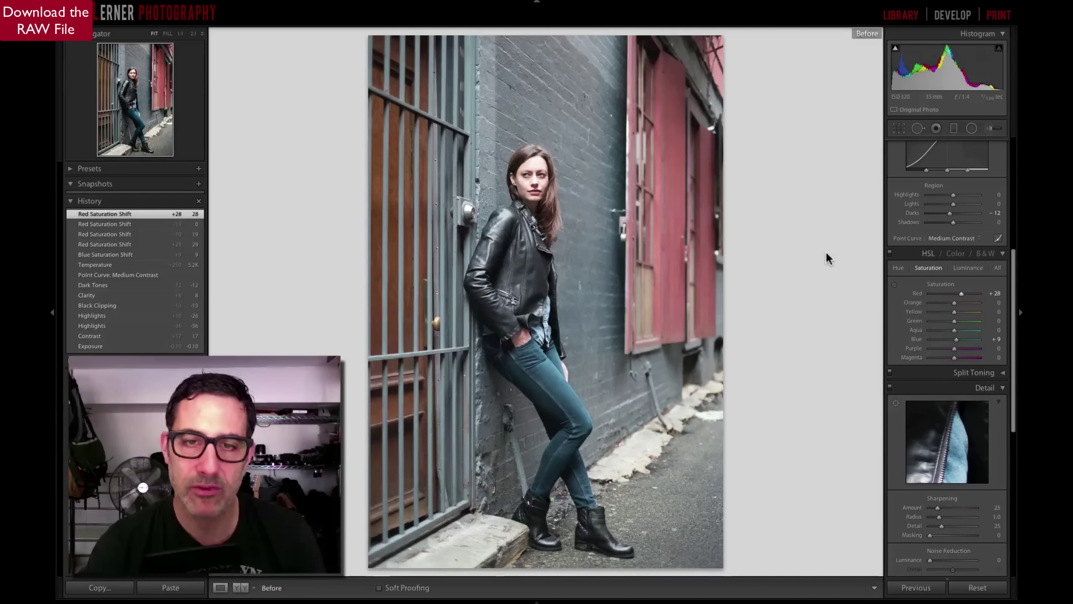
pyautogui.press('\\')
pyautogui.press('\\')
pyautogui.press('\\')
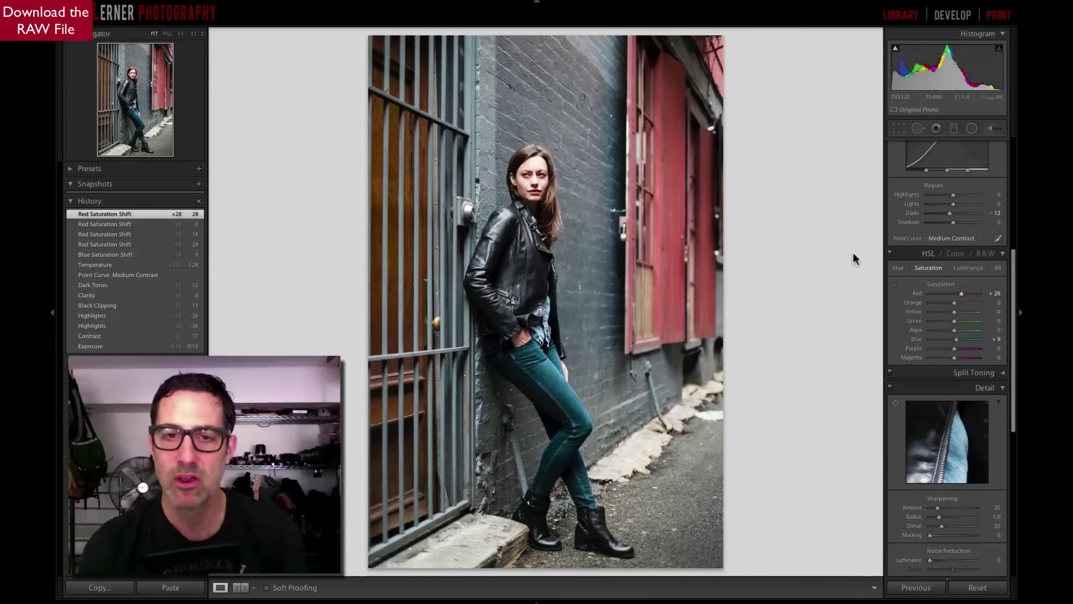
pyautogui.scroll(-3, 984, 294)
# Aim the Detail preview at her eyes and nose instead of the zipper
pyautogui.scroll(-4, 980, 296)
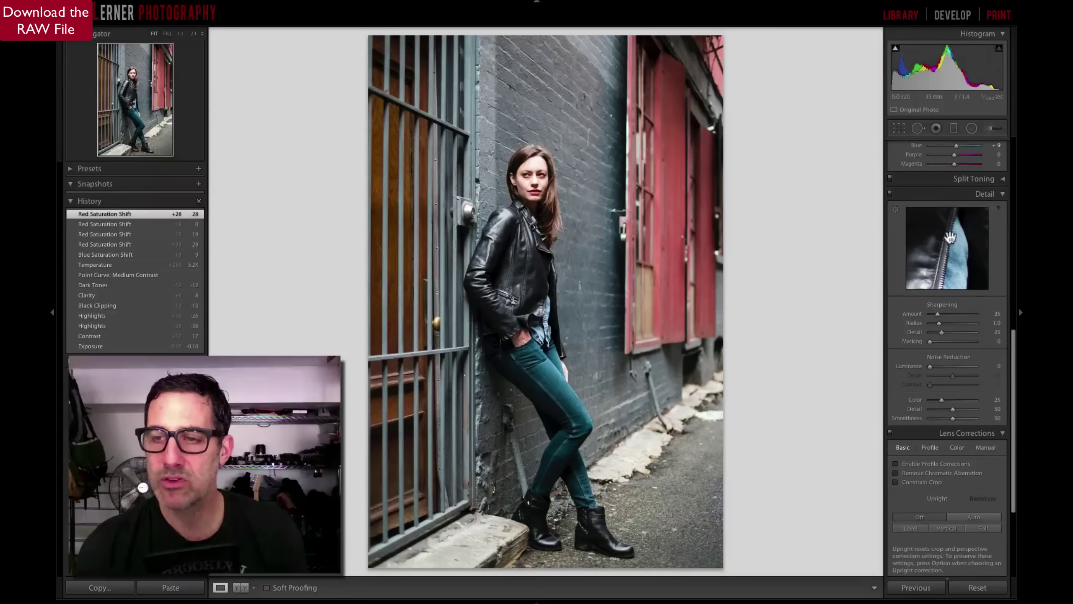
pyautogui.moveTo(948, 237); pyautogui.dragTo(908, 230)
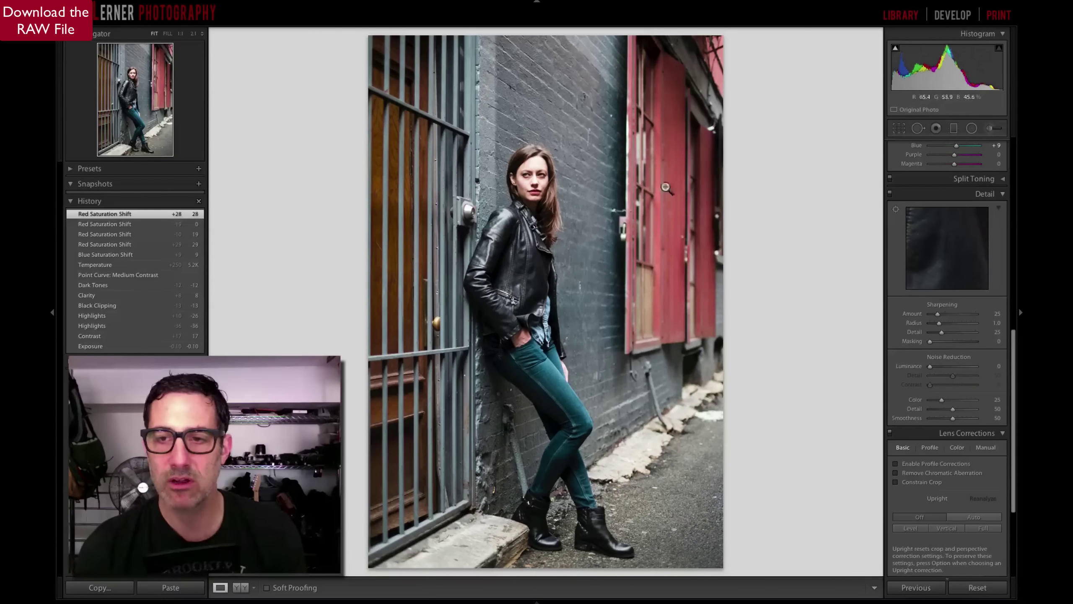
pyautogui.click(526, 175)
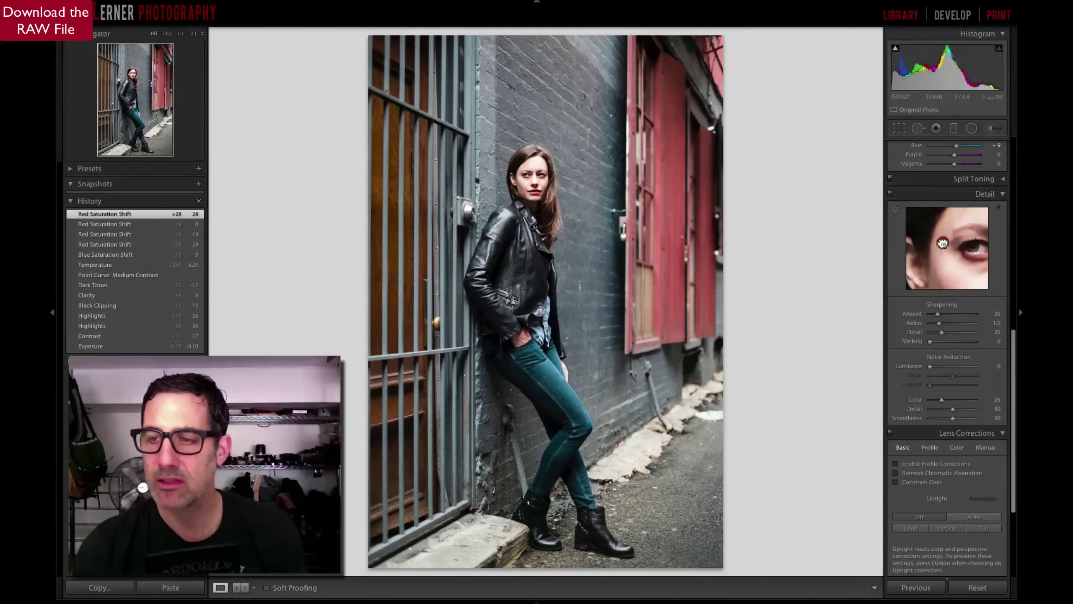
pyautogui.moveTo(944, 244); pyautogui.dragTo(870, 232)
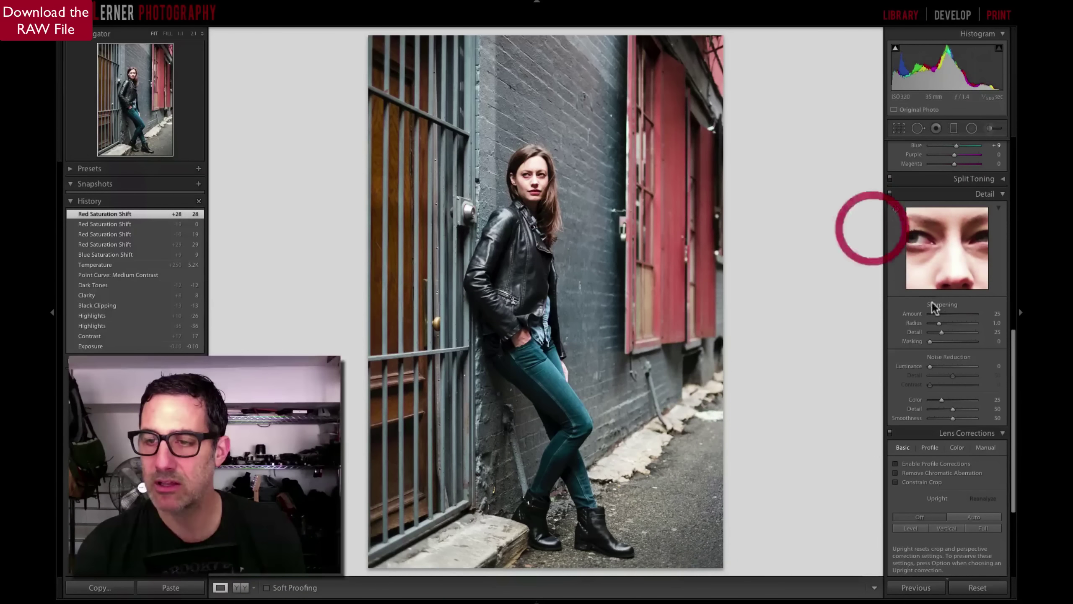
# Set sharpening Amount 39, Radius 1.3 and Masking 87
pyautogui.click(936, 313)
pyautogui.moveTo(937, 313); pyautogui.dragTo(940, 314)
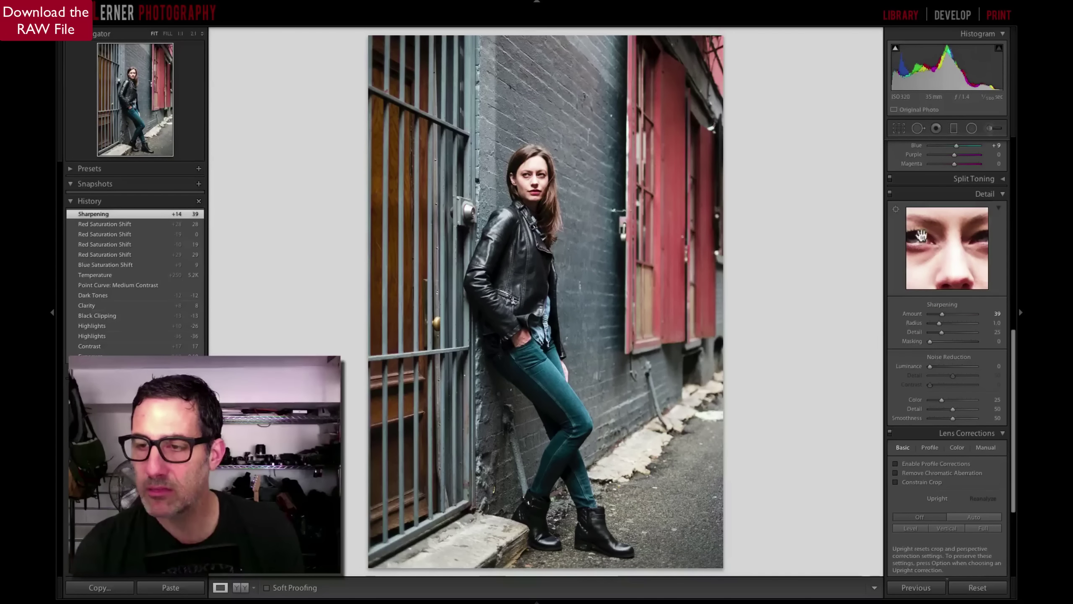
pyautogui.moveTo(939, 321); pyautogui.dragTo(970, 340)
pyautogui.press('alt')
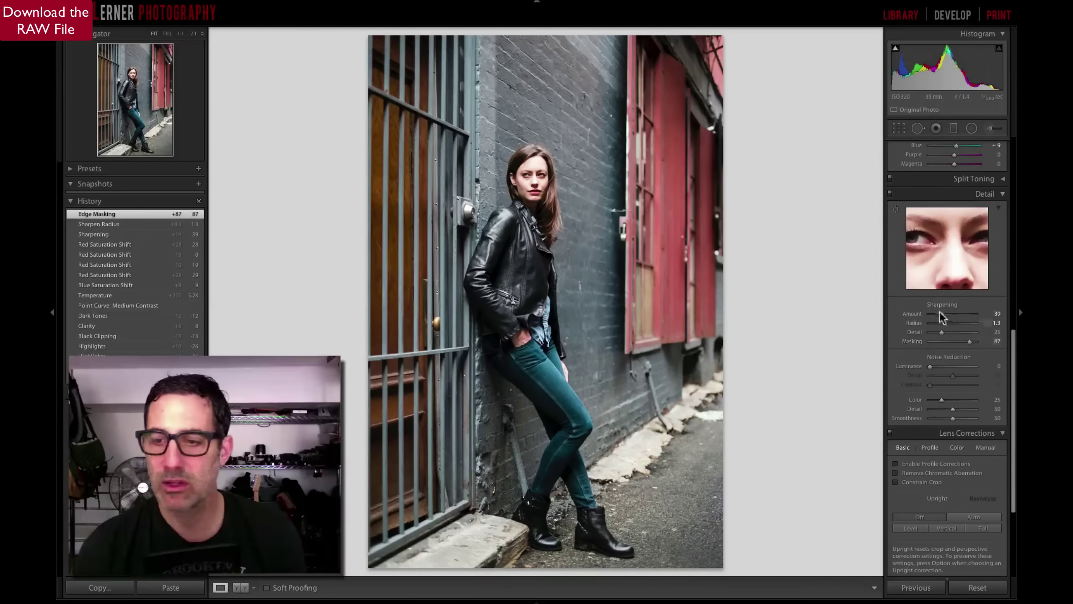
pyautogui.scroll(-5, 938, 310)
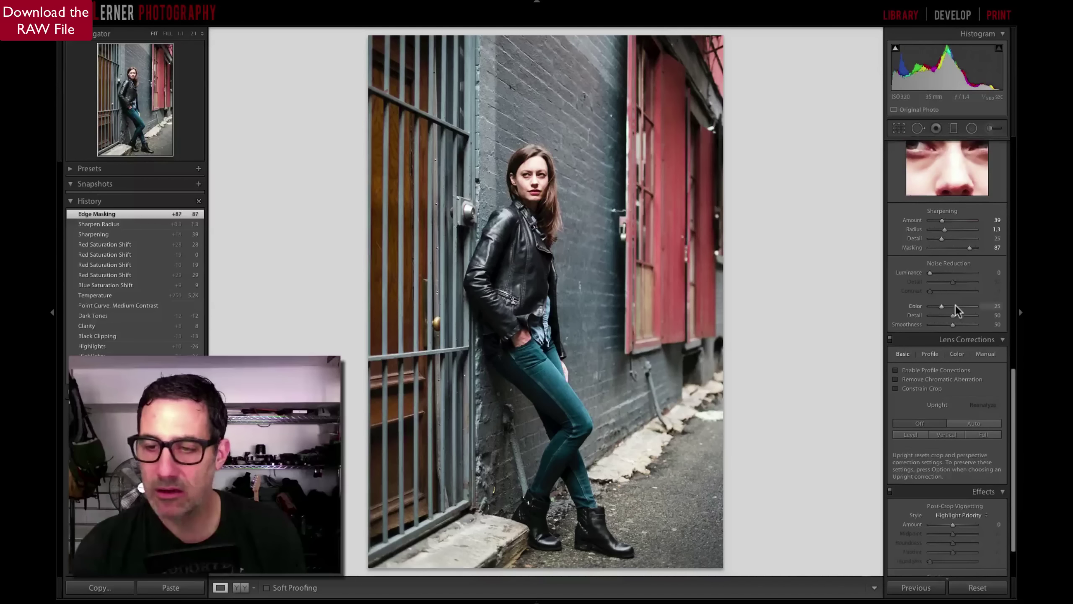
pyautogui.scroll(-3, 955, 305)
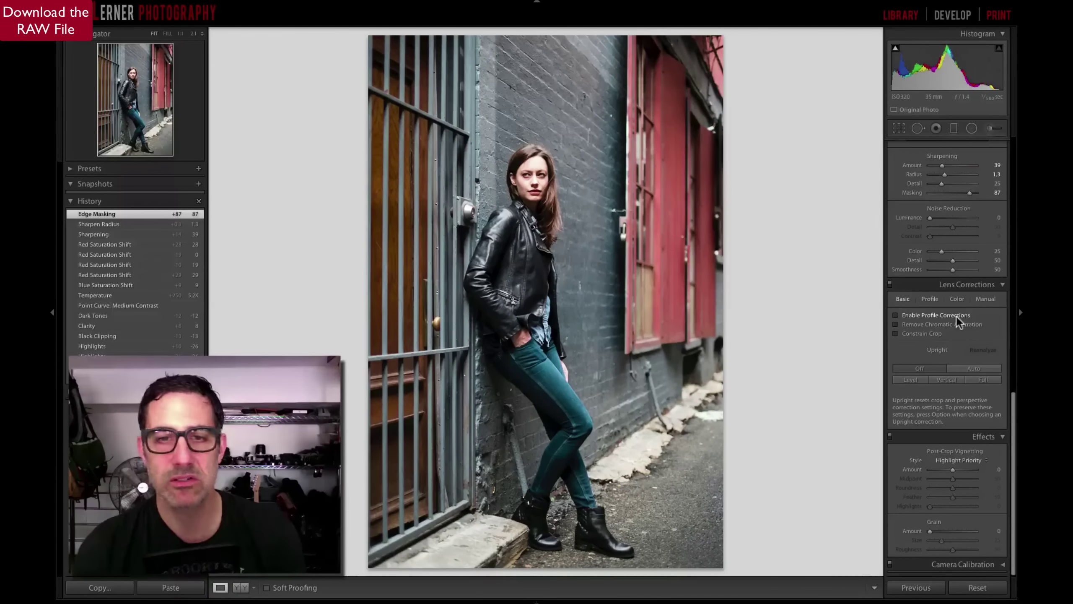
pyautogui.click(955, 316)
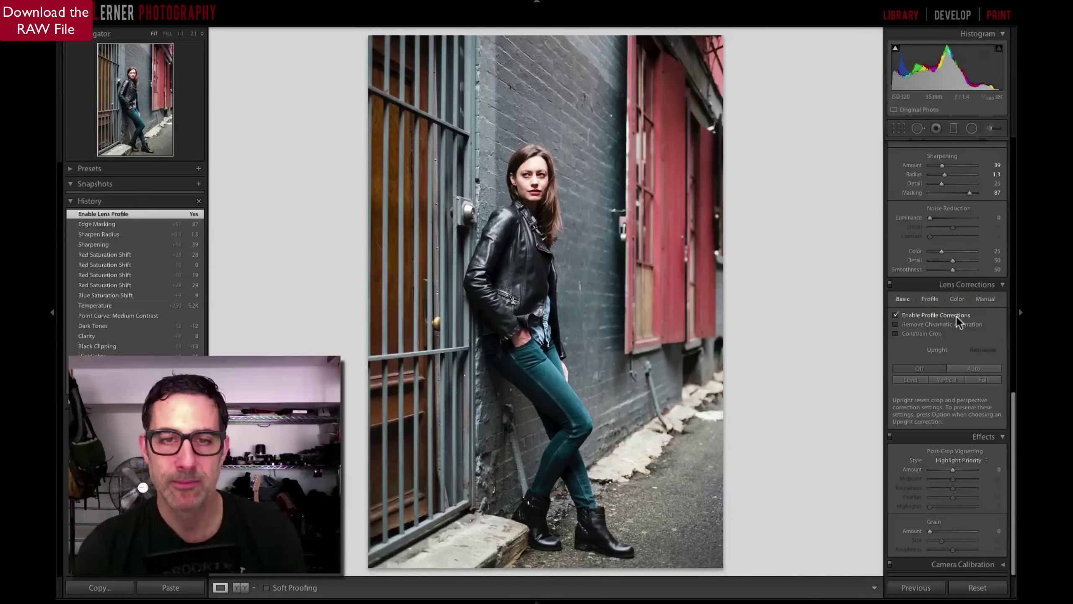
pyautogui.click(955, 316)
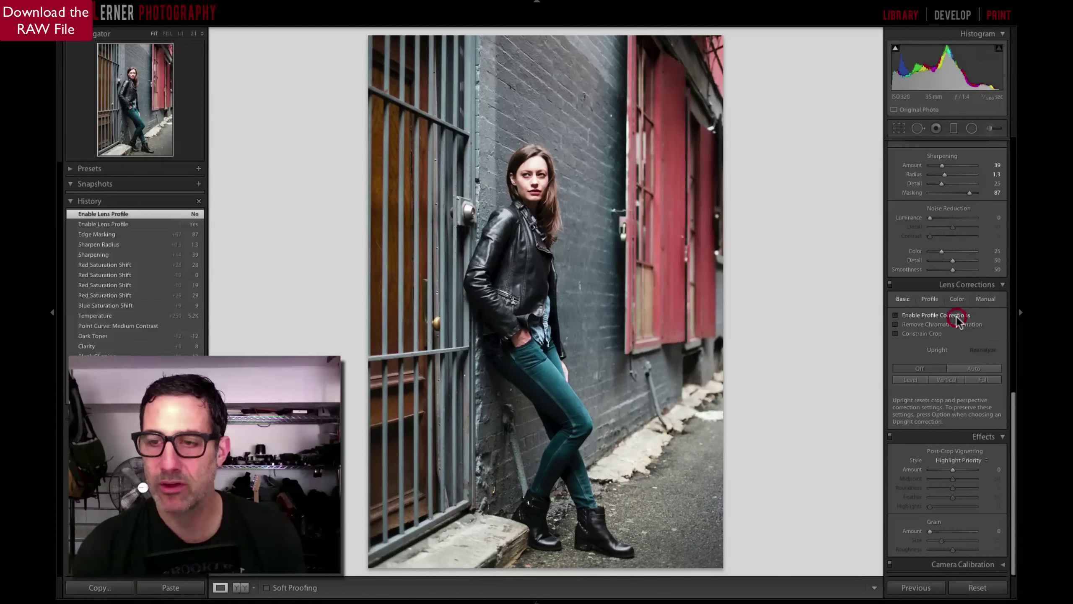
pyautogui.click(933, 300)
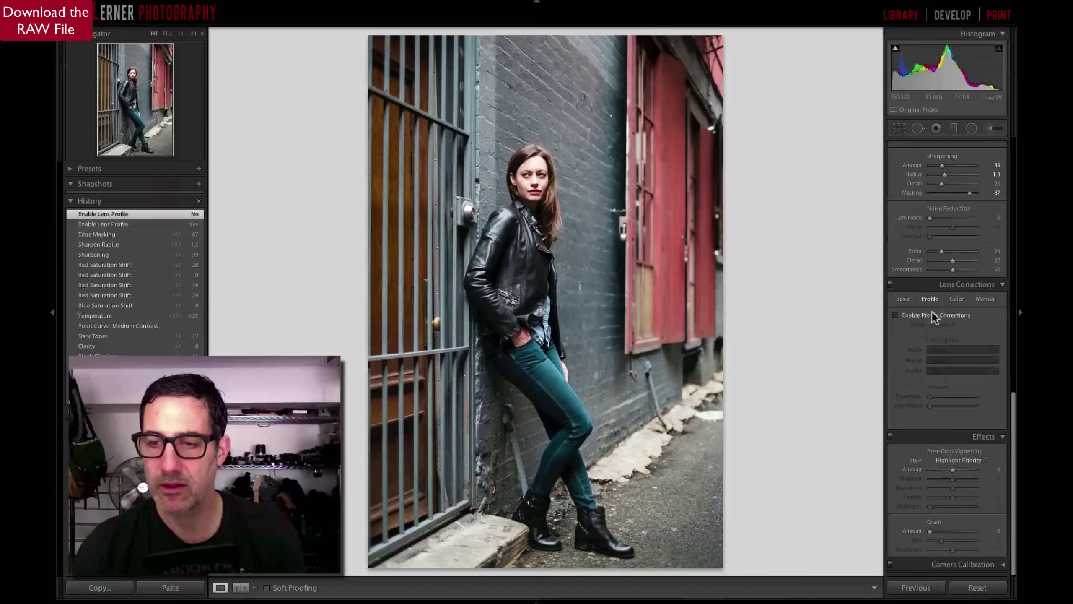
pyautogui.click(932, 312)
pyautogui.click(931, 312)
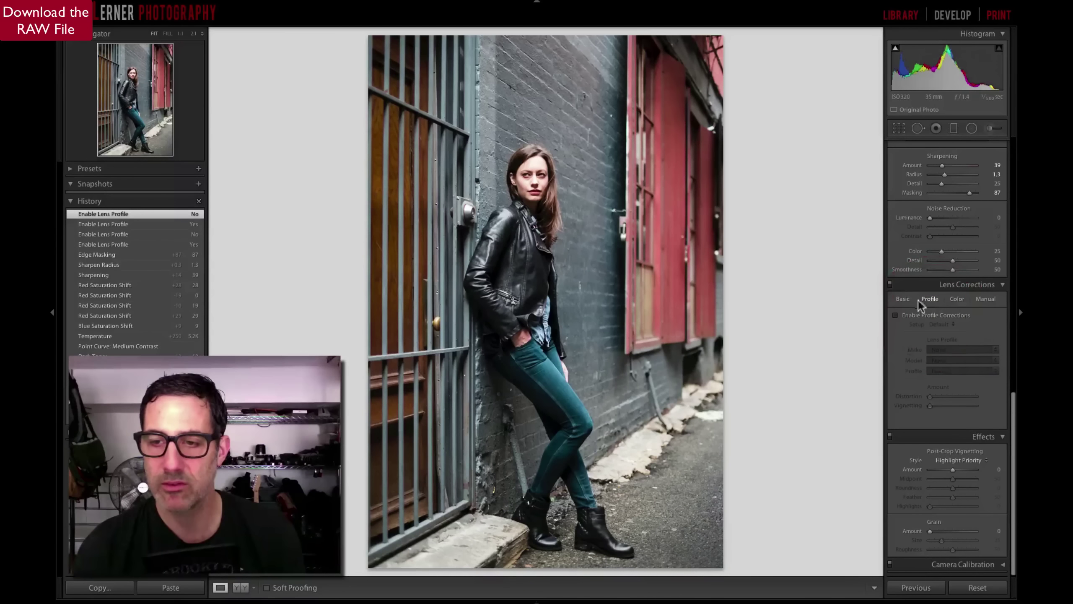
pyautogui.click(907, 299)
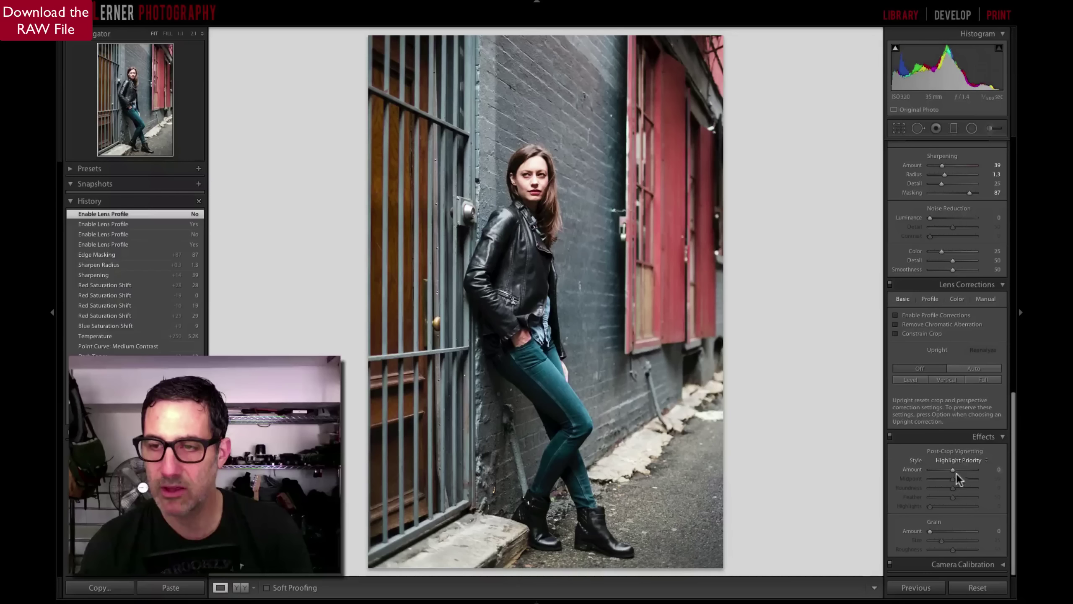
# Add a post-crop vignette (Amount -17, Midpoint 49, Roundness +73, Feather 94) and toggle Effects off/on
pyautogui.moveTo(952, 470)
pyautogui.mouseDown()
pyautogui.moveTo(930, 479)
pyautogui.moveTo(957, 471)
pyautogui.moveTo(953, 484)
pyautogui.moveTo(997, 484)
pyautogui.moveTo(917, 497)
pyautogui.moveTo(971, 493)
pyautogui.mouseUp()
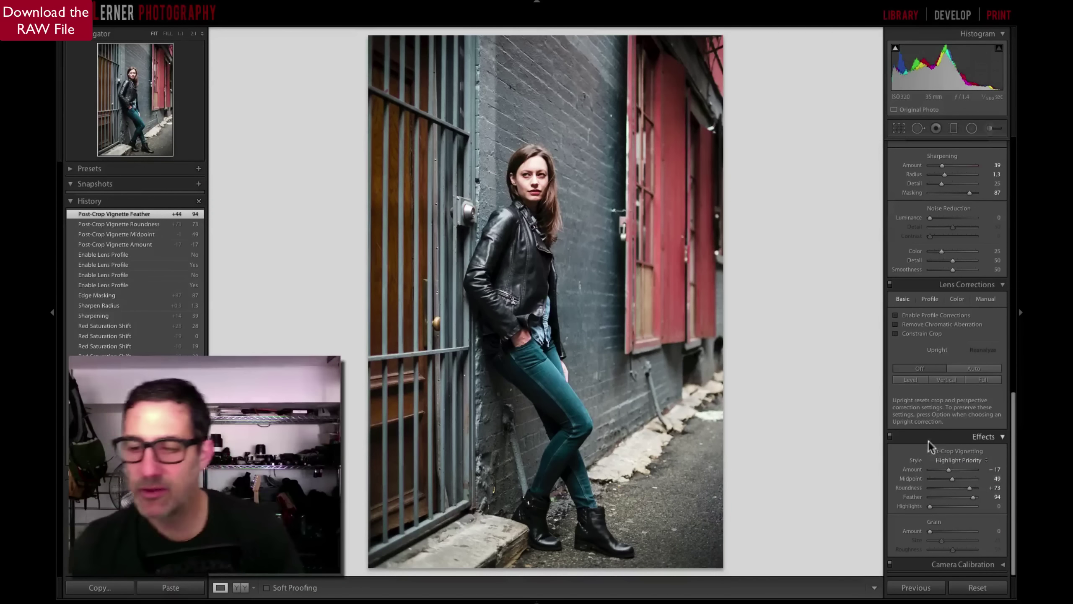
pyautogui.click(890, 436)
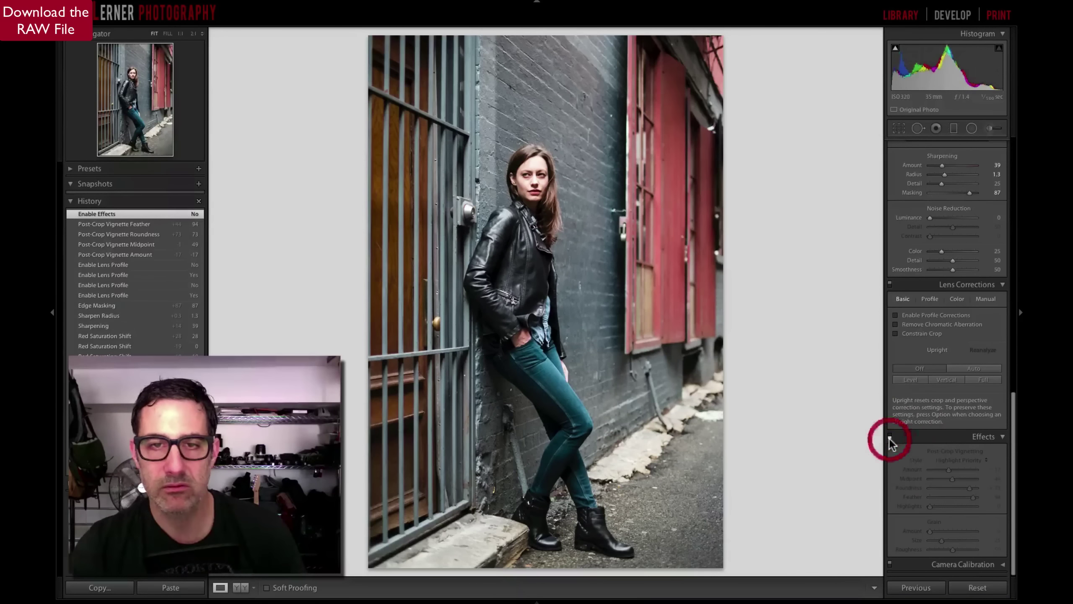
pyautogui.click(890, 435)
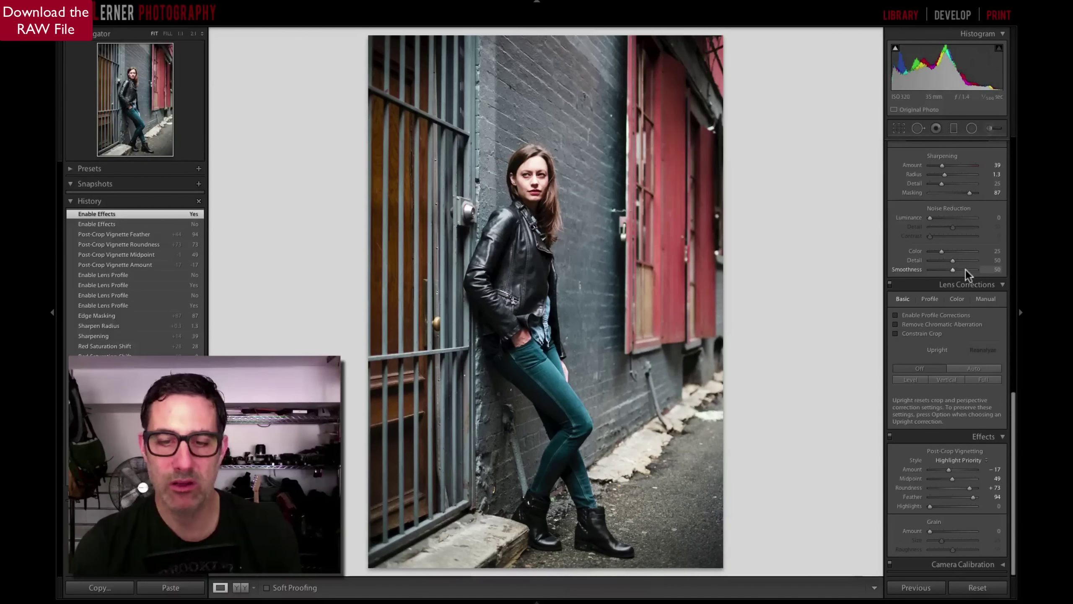
# Try Shadows +55 then reset it, and set Highlights -31, Vibrance +2, Saturation -3
pyautogui.scroll(10, 953, 268)
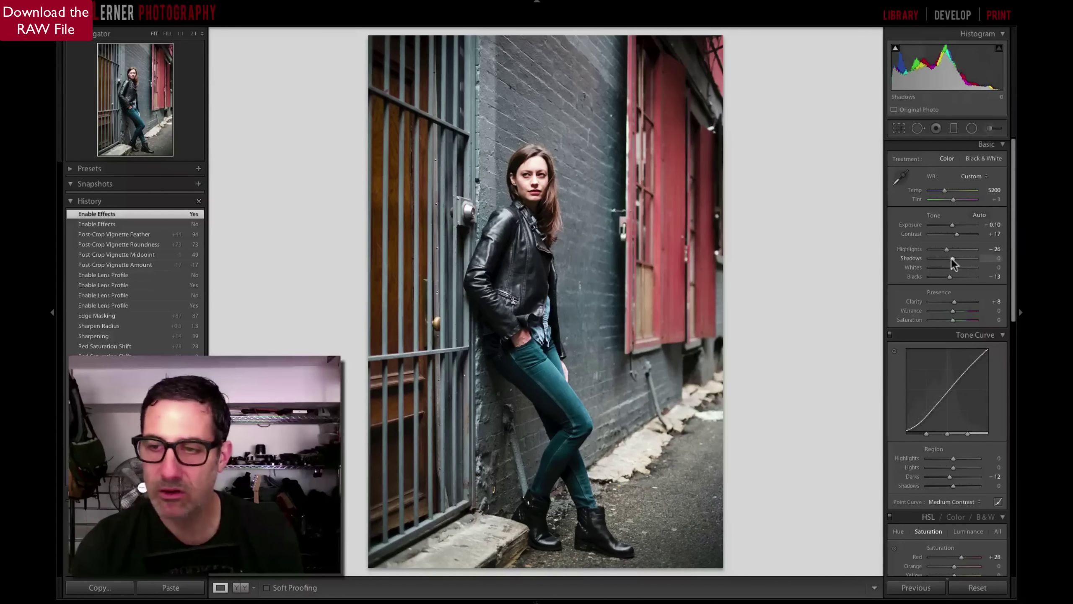
pyautogui.moveTo(951, 258); pyautogui.dragTo(966, 259)
pyautogui.doubleClick(912, 258)
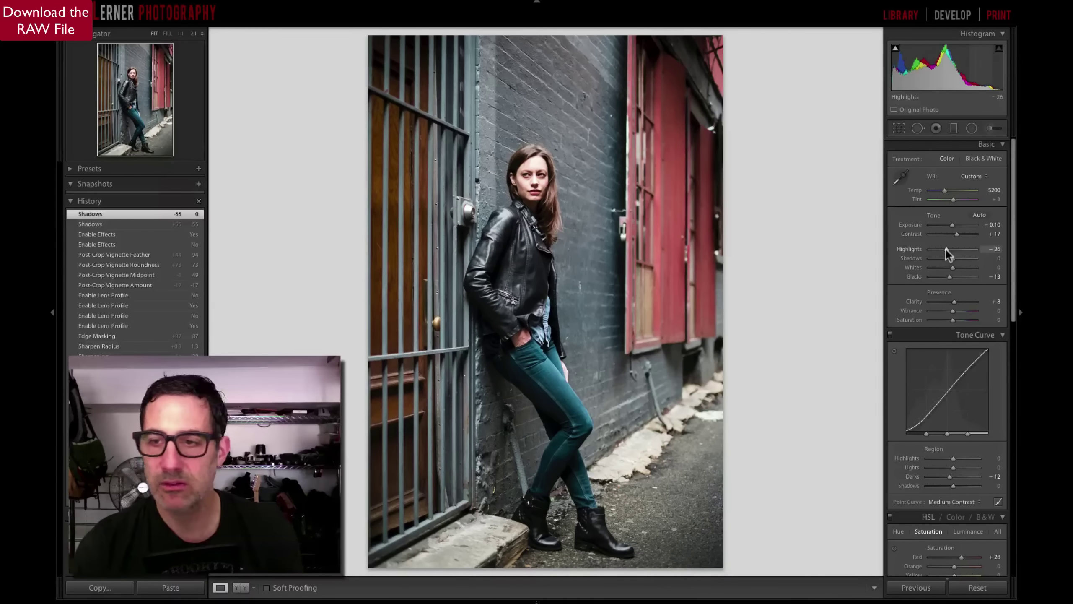
pyautogui.moveTo(945, 249); pyautogui.dragTo(944, 248)
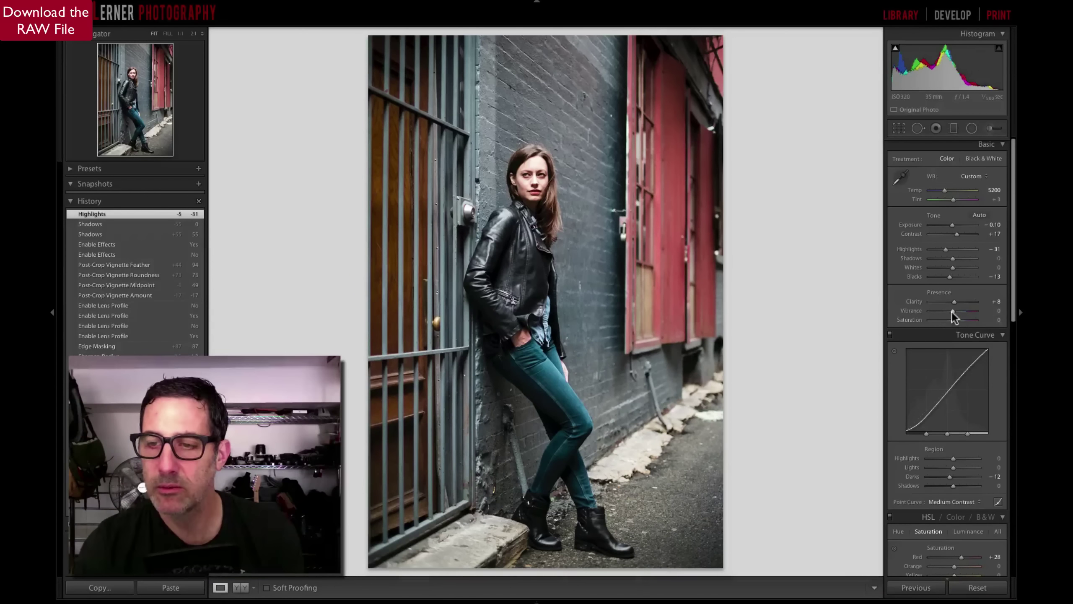
pyautogui.moveTo(952, 312); pyautogui.dragTo(953, 316)
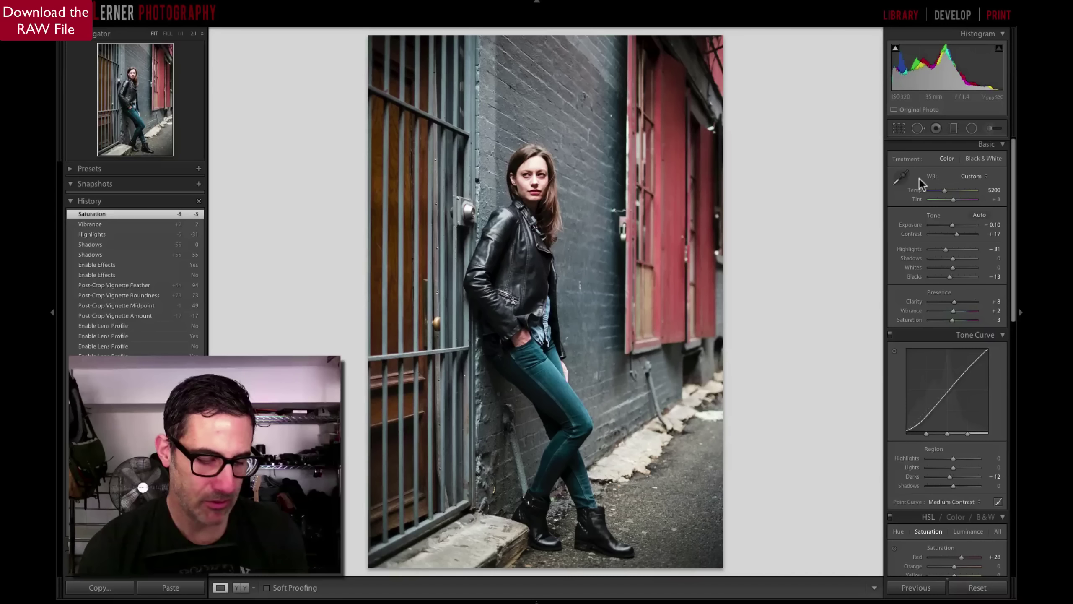
# Save the colour edit as the snapshot 'Color 1'
pyautogui.press('super+n')
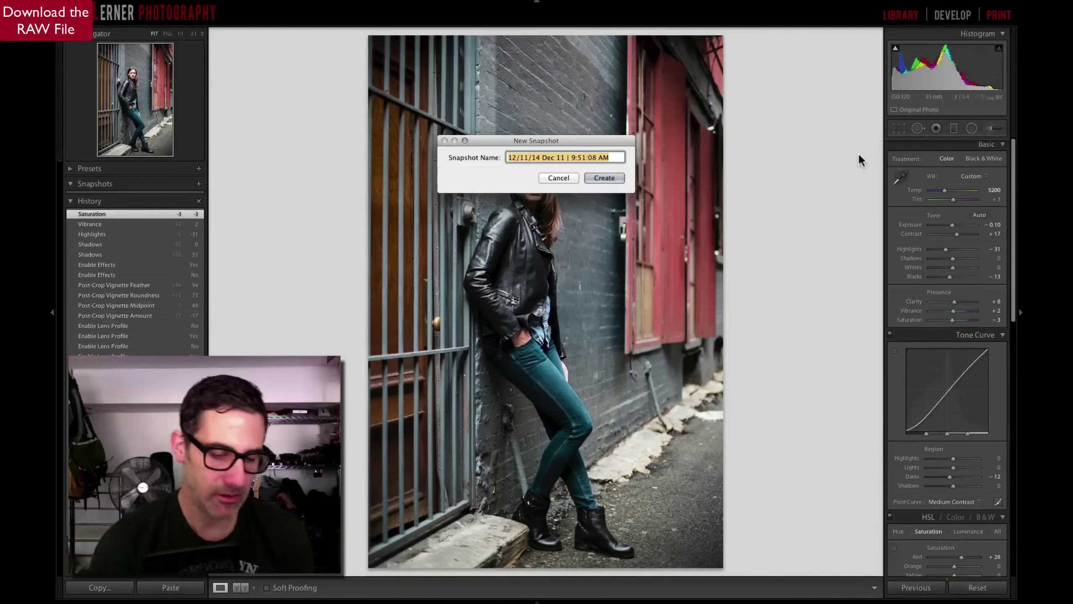
pyautogui.write('Color 1')
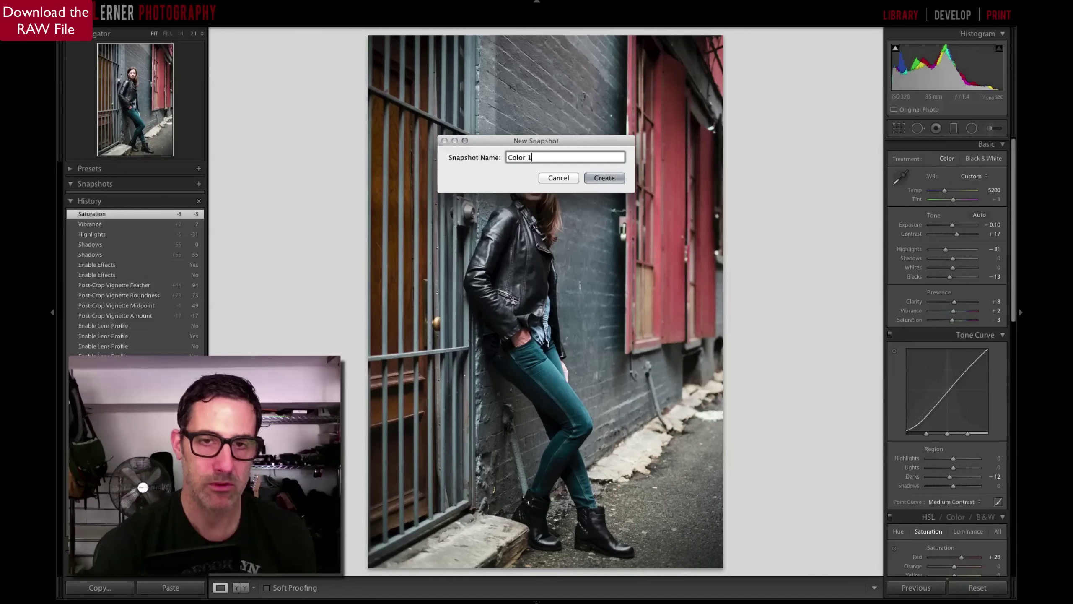
pyautogui.press('Return')
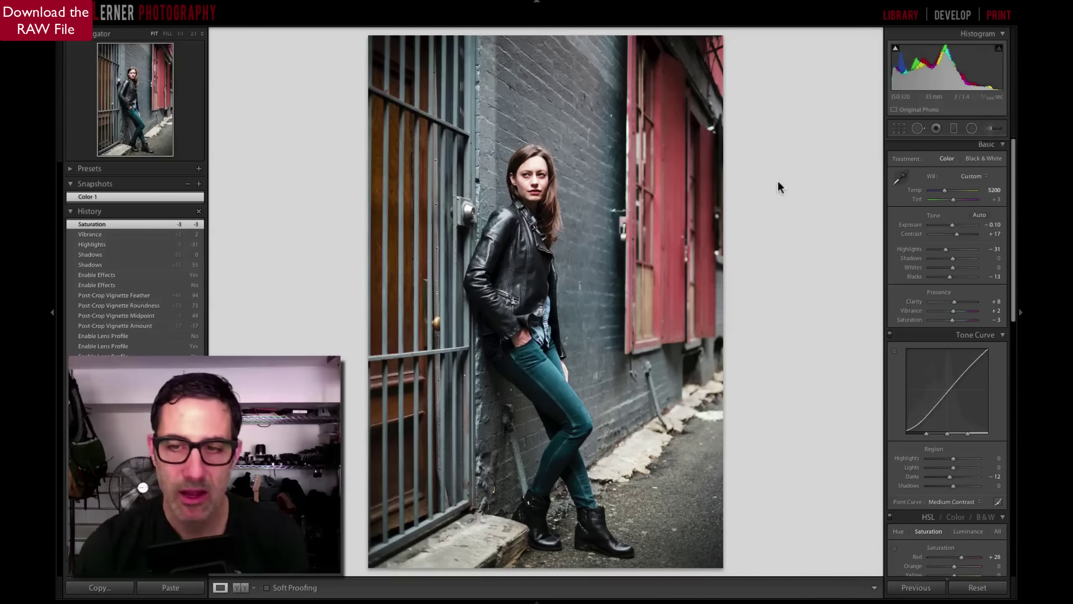
# Compare Before/After, then convert the photo to black and white with V
pyautogui.press('\\')
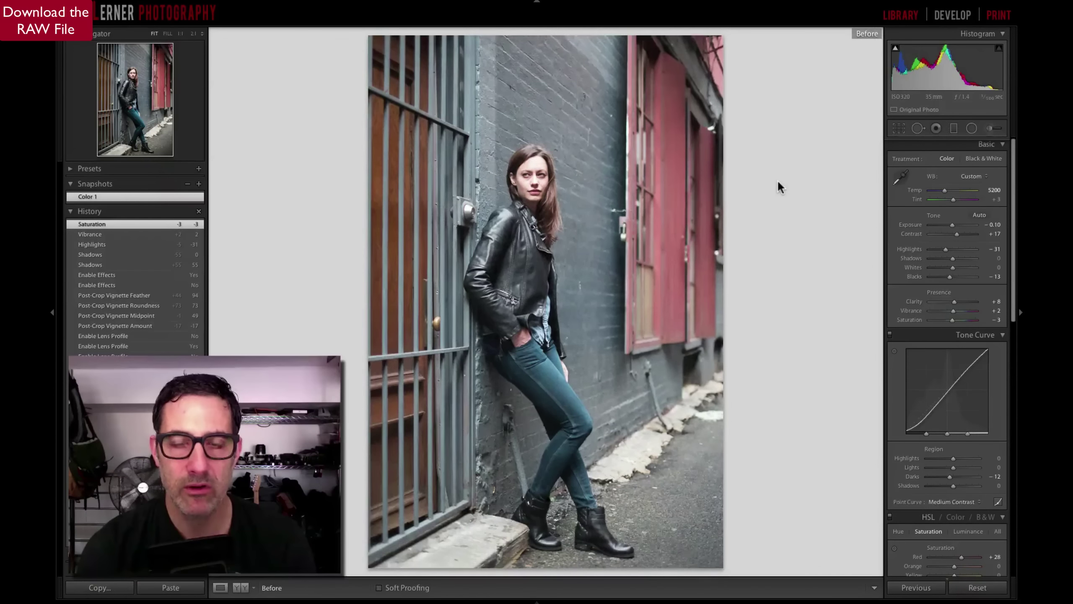
pyautogui.press('\\')
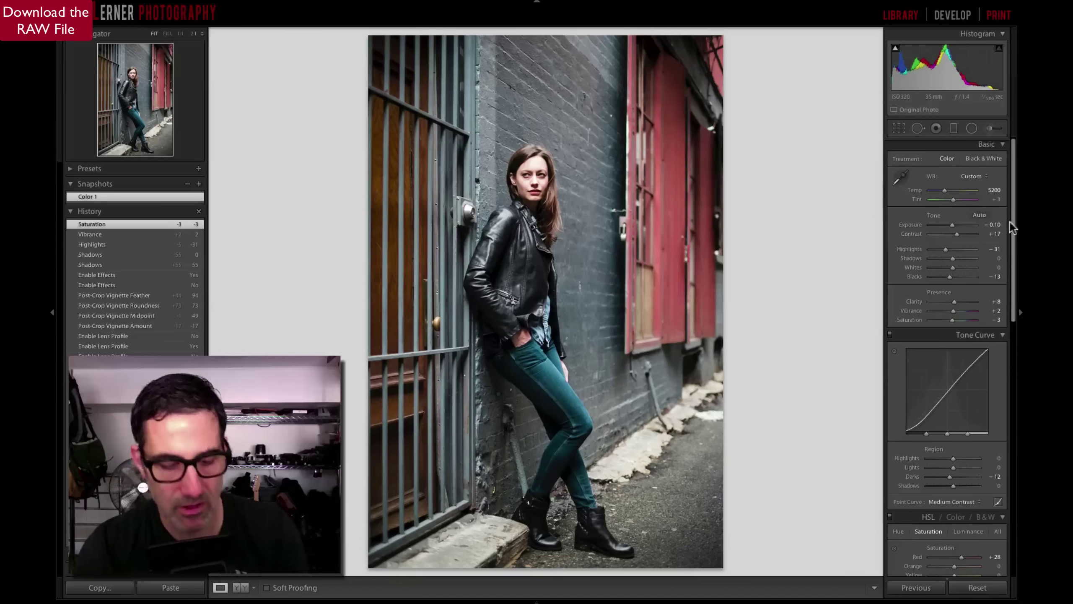
pyautogui.press('v')
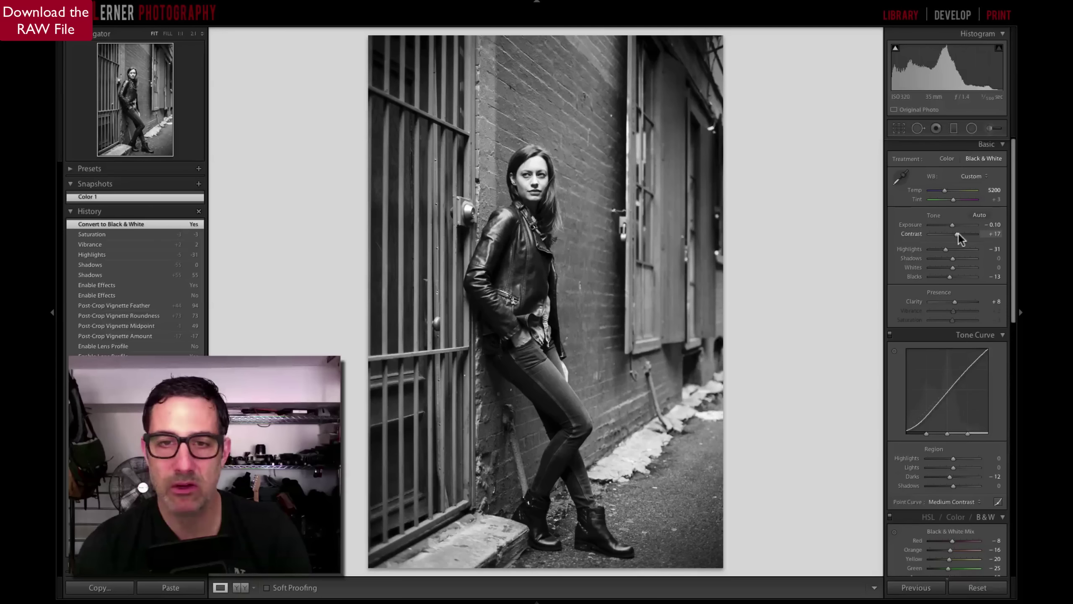
# Set Contrast to +27, Blacks to −26 and Clarity to +29
pyautogui.moveTo(958, 234); pyautogui.dragTo(962, 236)
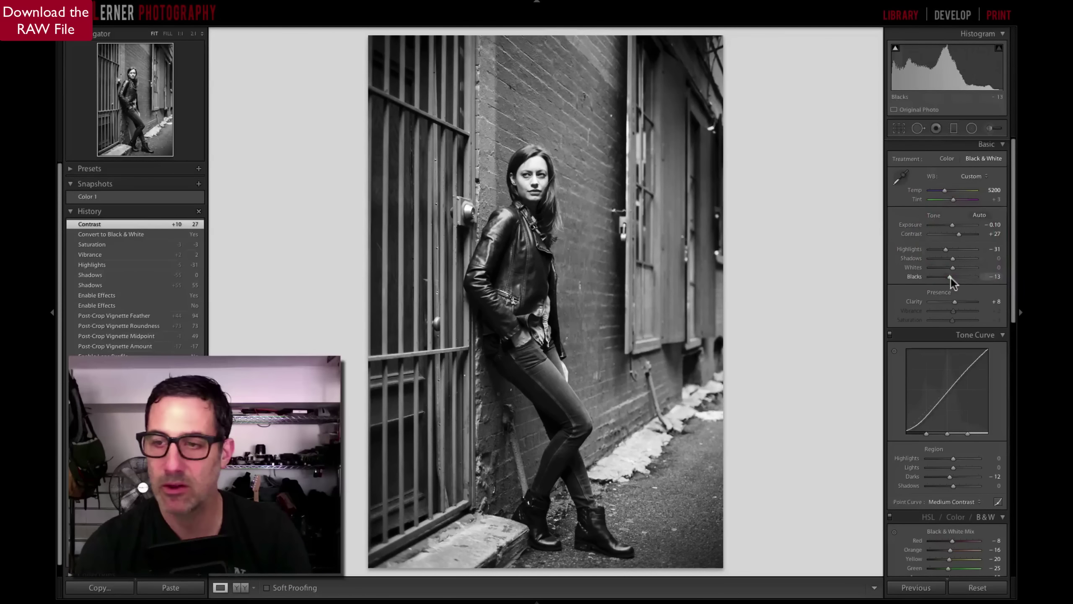
pyautogui.moveTo(950, 278); pyautogui.dragTo(947, 279)
pyautogui.moveTo(955, 301); pyautogui.dragTo(958, 304)
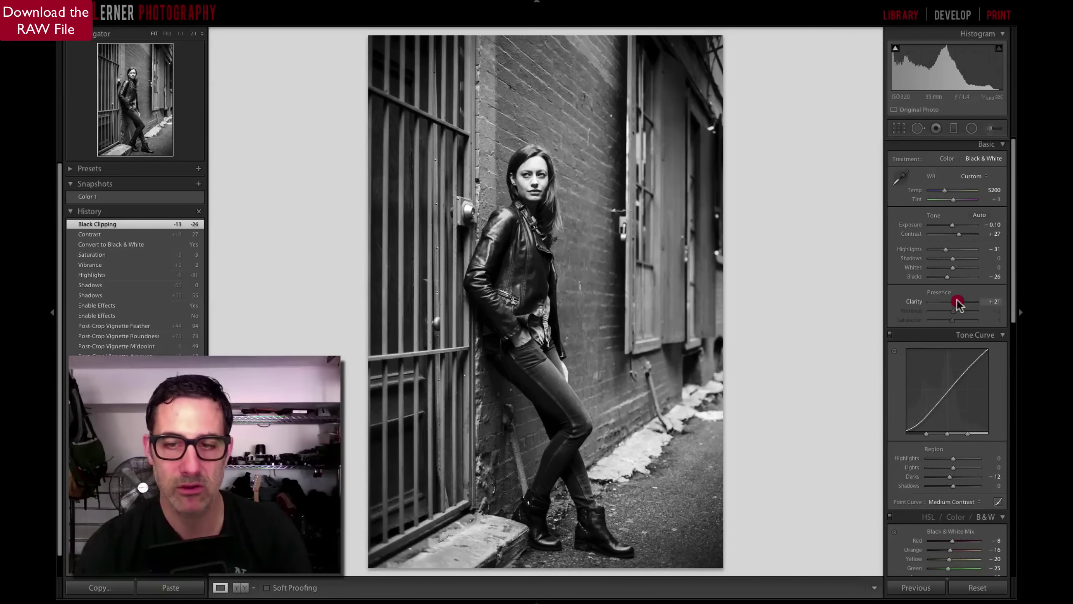
pyautogui.moveTo(958, 304); pyautogui.dragTo(958, 303)
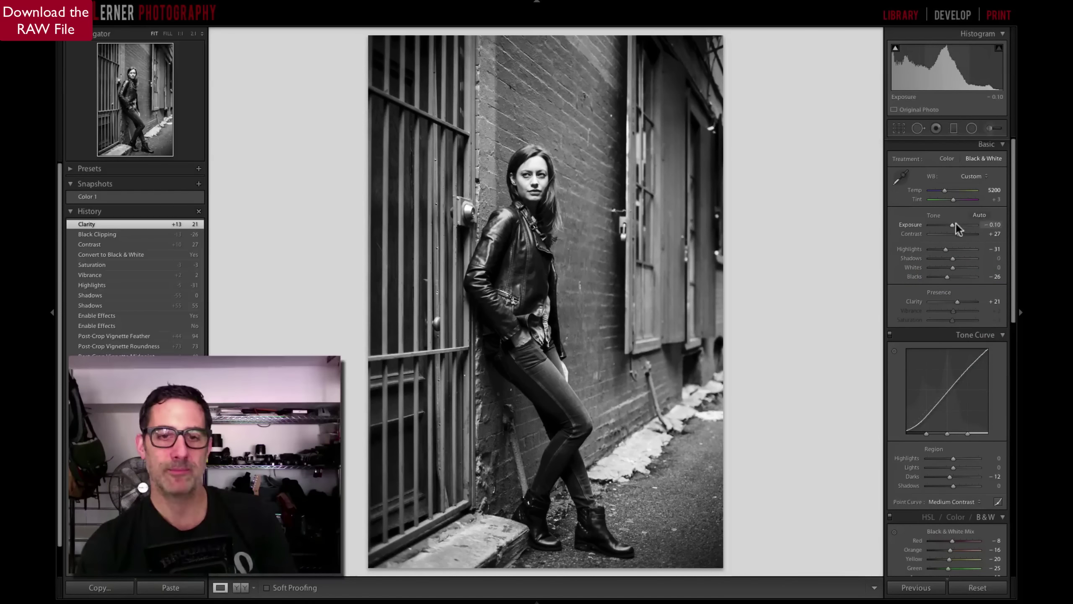
pyautogui.scroll(-2, 955, 223)
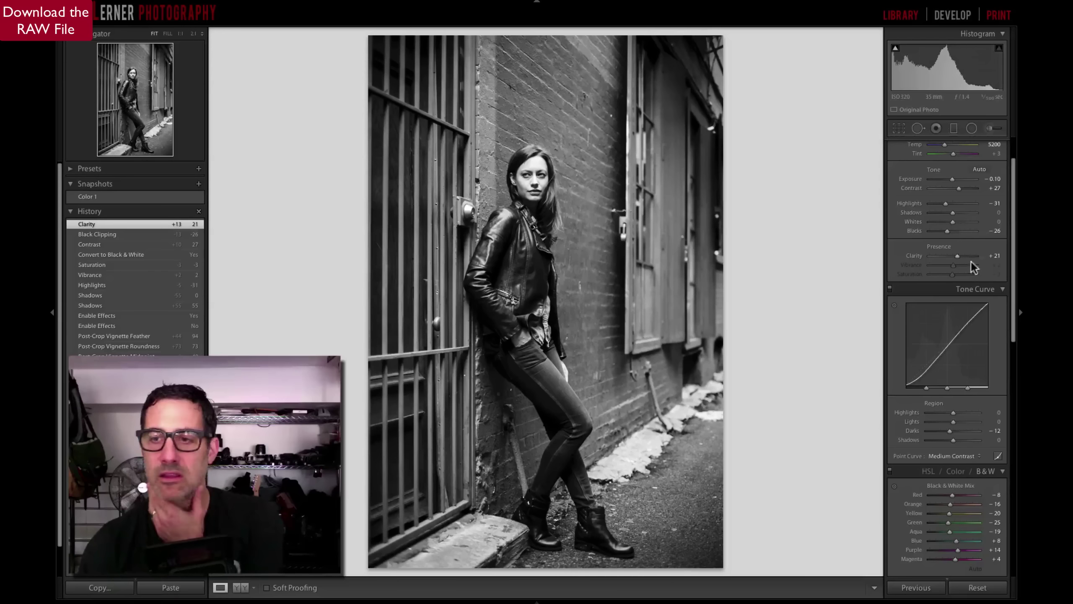
pyautogui.moveTo(957, 256); pyautogui.dragTo(959, 256)
# Drag the Effects vignette Amount further left for a stronger vignette
pyautogui.scroll(-2, 959, 256)
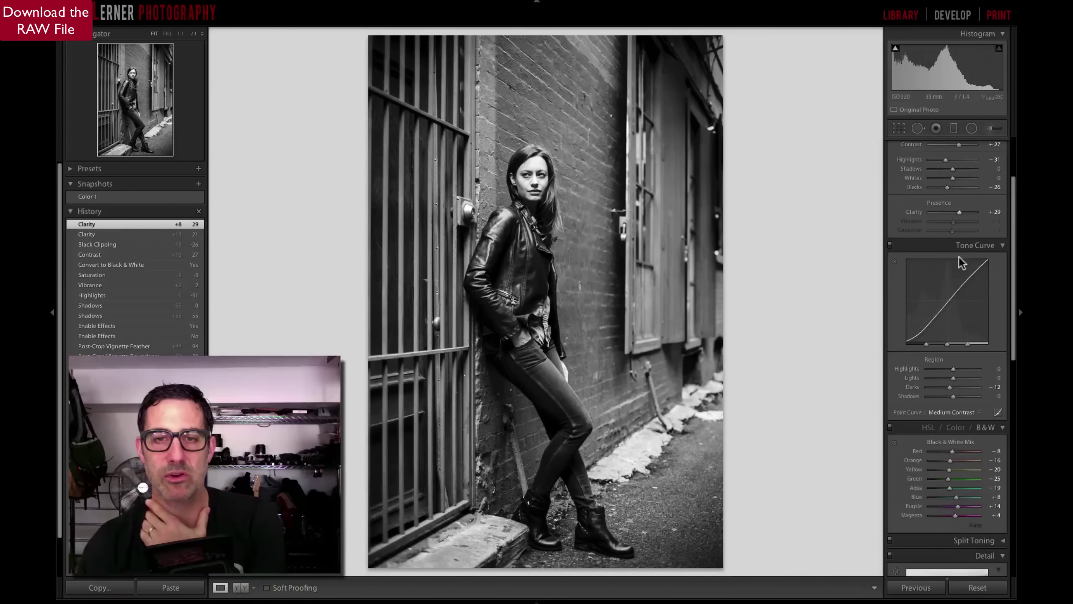
pyautogui.scroll(-5, 959, 256)
pyautogui.scroll(-5, 958, 256)
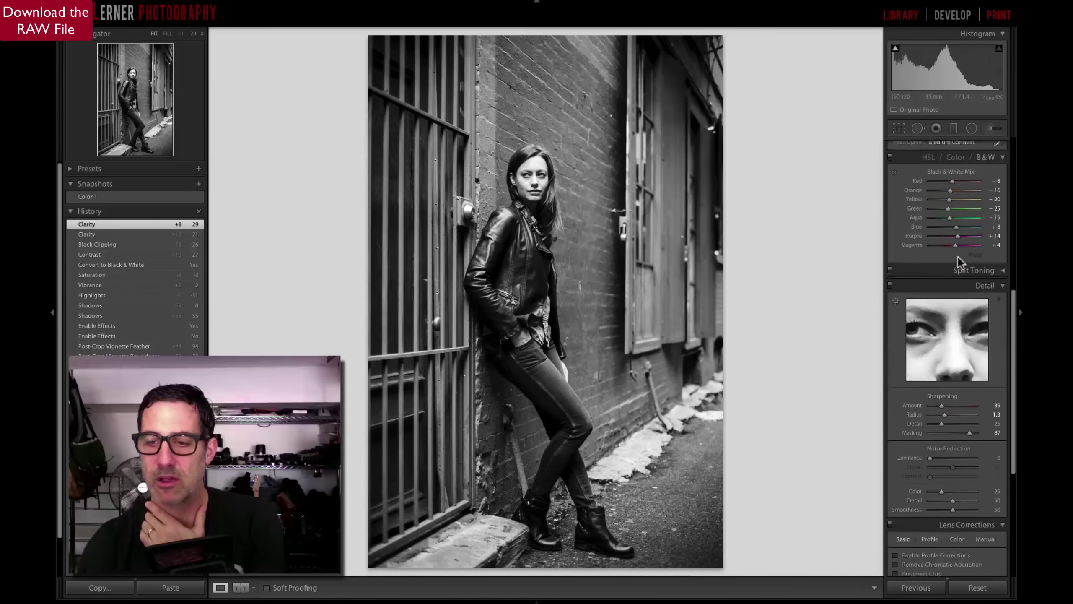
pyautogui.scroll(-3, 958, 259)
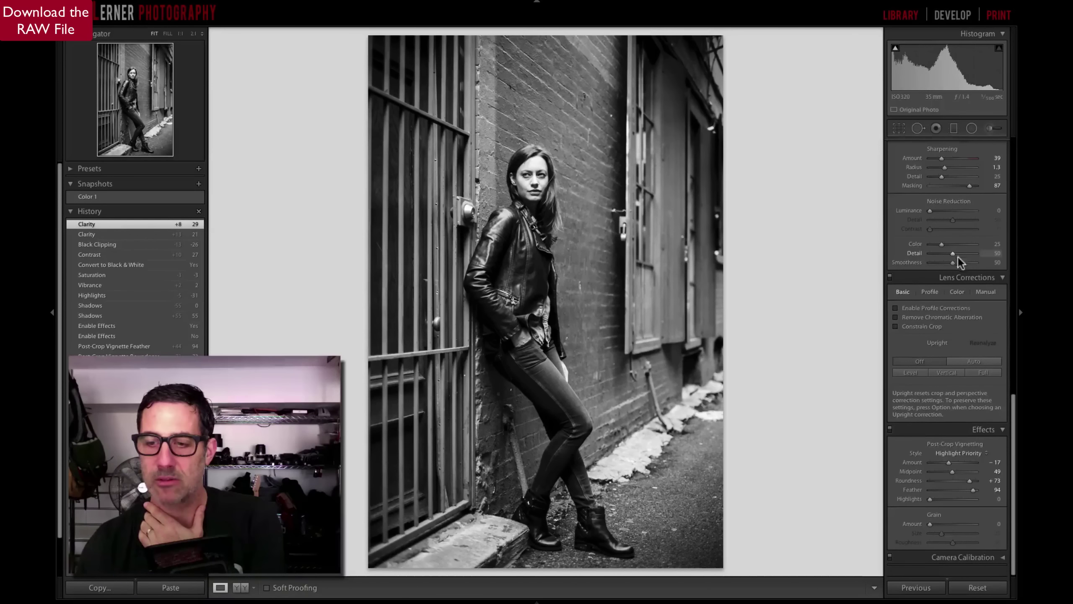
pyautogui.moveTo(948, 469); pyautogui.dragTo(976, 497)
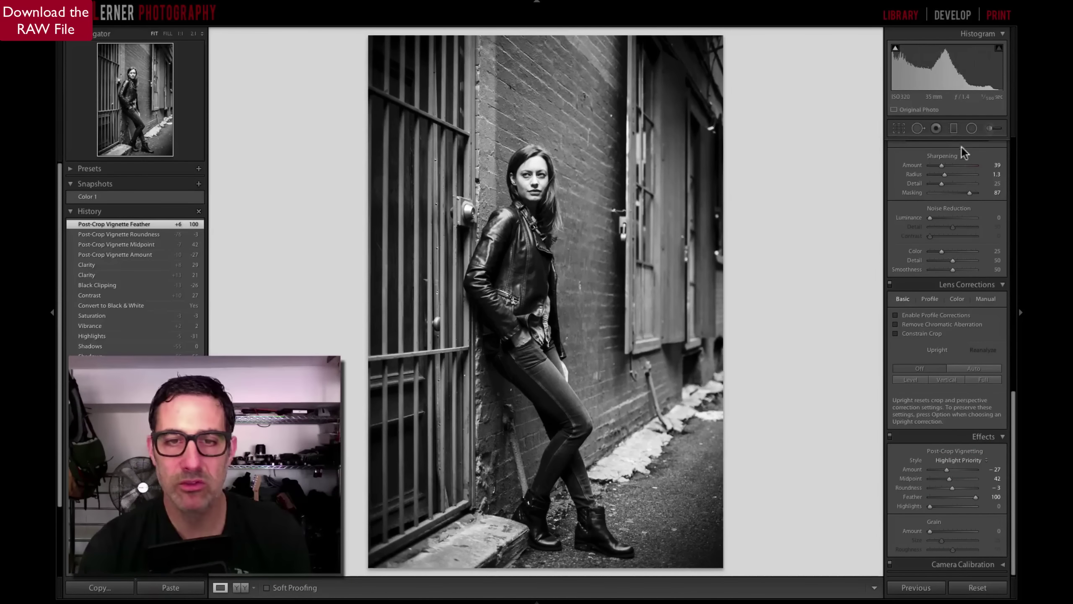
# Scroll from the Effects panel back up toward the Basic panel
pyautogui.scroll(10, 972, 166)
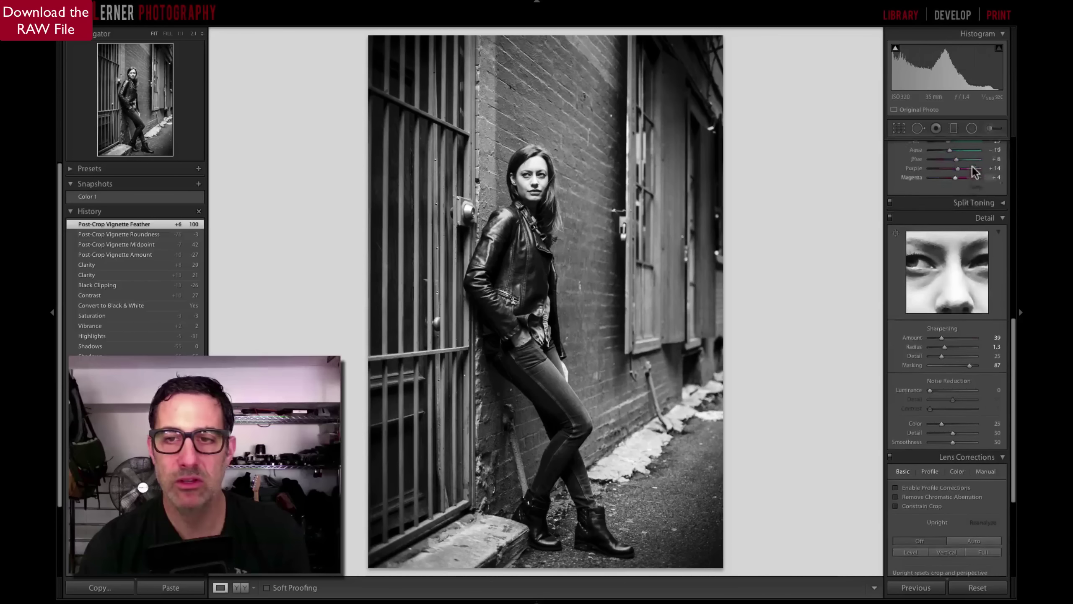
# Paint a Highlights Save adjustment brush mask over the left gate and wall
pyautogui.click(991, 128)
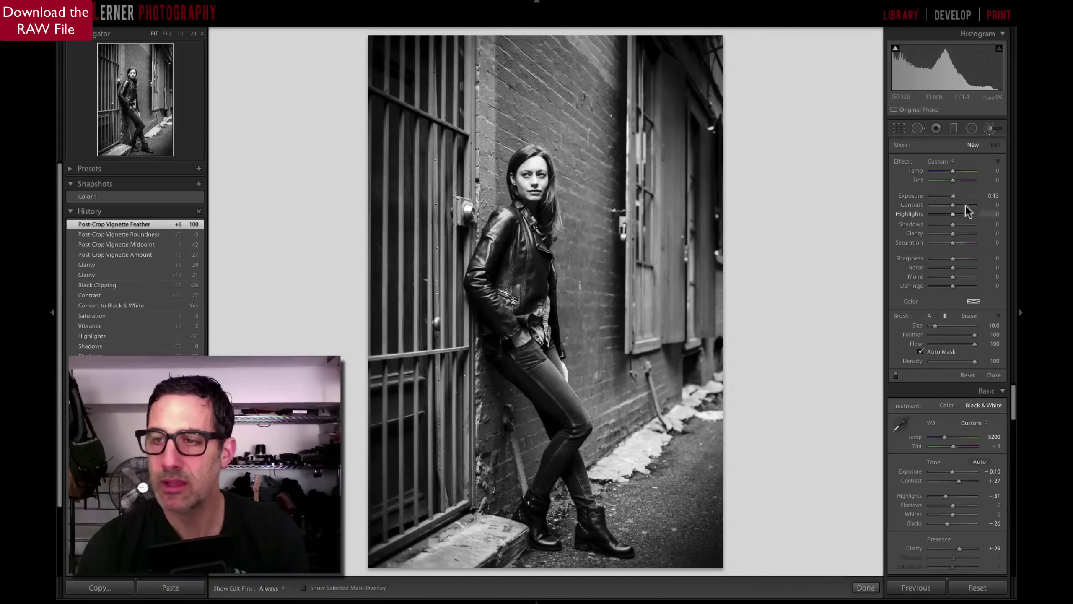
pyautogui.moveTo(949, 165); pyautogui.dragTo(946, 301)
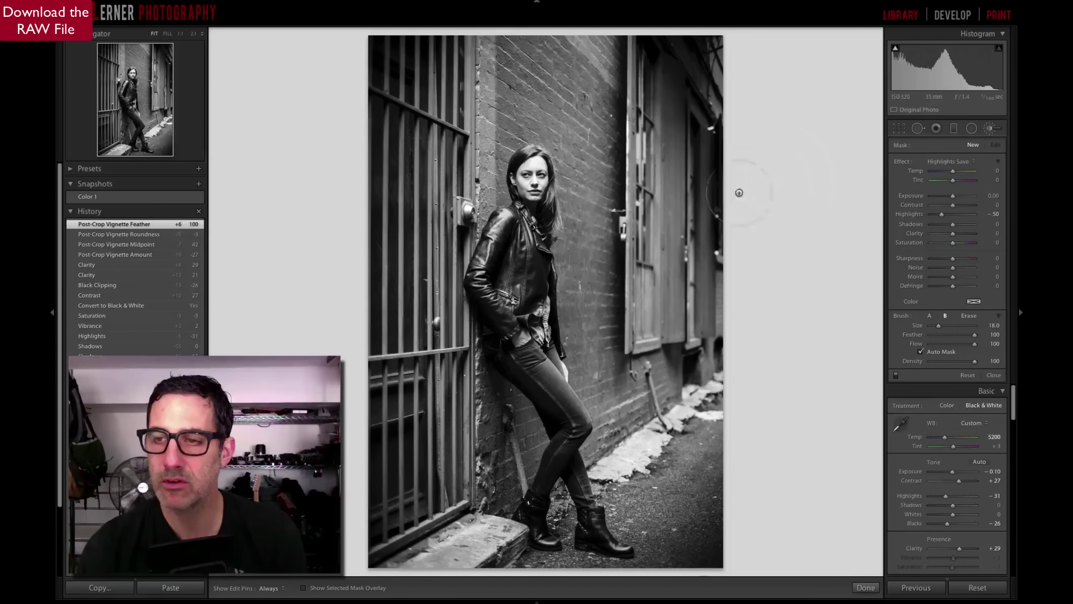
pyautogui.press('h')
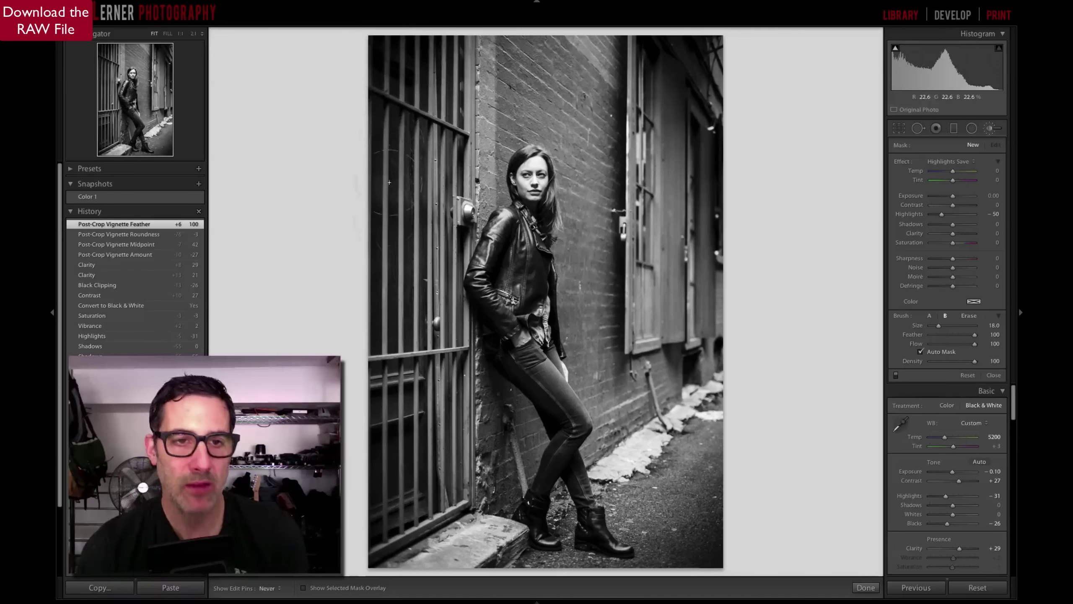
pyautogui.click(389, 119)
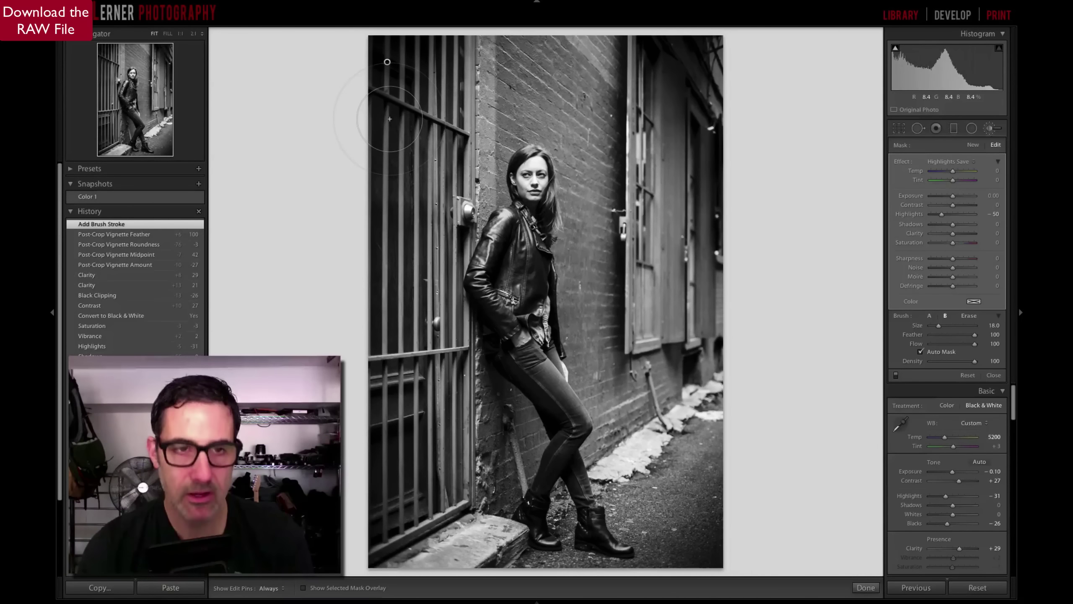
pyautogui.press('h')
pyautogui.press('o')
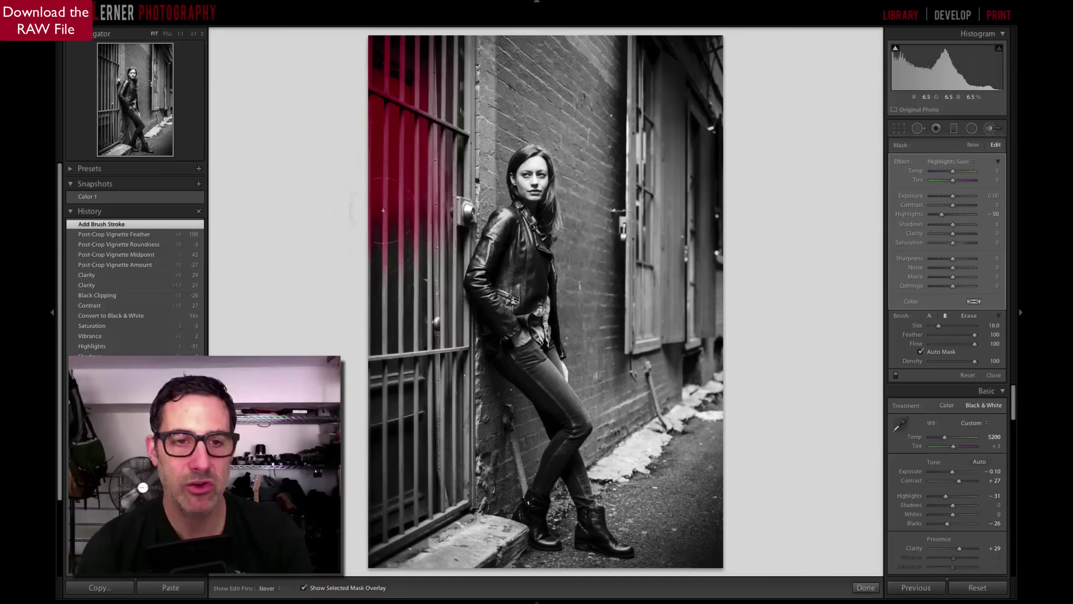
pyautogui.moveTo(375, 294)
pyautogui.mouseDown()
pyautogui.moveTo(391, 212)
pyautogui.moveTo(381, 330)
pyautogui.moveTo(401, 191)
pyautogui.moveTo(391, 407)
pyautogui.moveTo(395, 299)
pyautogui.moveTo(375, 438)
pyautogui.moveTo(385, 398)
pyautogui.moveTo(396, 537)
pyautogui.moveTo(441, 558)
pyautogui.moveTo(471, 549)
pyautogui.moveTo(481, 535)
pyautogui.moveTo(445, 509)
pyautogui.moveTo(443, 412)
pyautogui.moveTo(438, 399)
pyautogui.moveTo(437, 418)
pyautogui.moveTo(422, 288)
pyautogui.moveTo(412, 336)
pyautogui.moveTo(410, 214)
pyautogui.mouseUp()
pyautogui.moveTo(412, 263)
pyautogui.mouseDown()
pyautogui.moveTo(421, 221)
pyautogui.moveTo(409, 277)
pyautogui.moveTo(436, 122)
pyautogui.moveTo(443, 170)
pyautogui.moveTo(458, 47)
pyautogui.moveTo(417, 108)
pyautogui.moveTo(394, 77)
pyautogui.mouseUp()
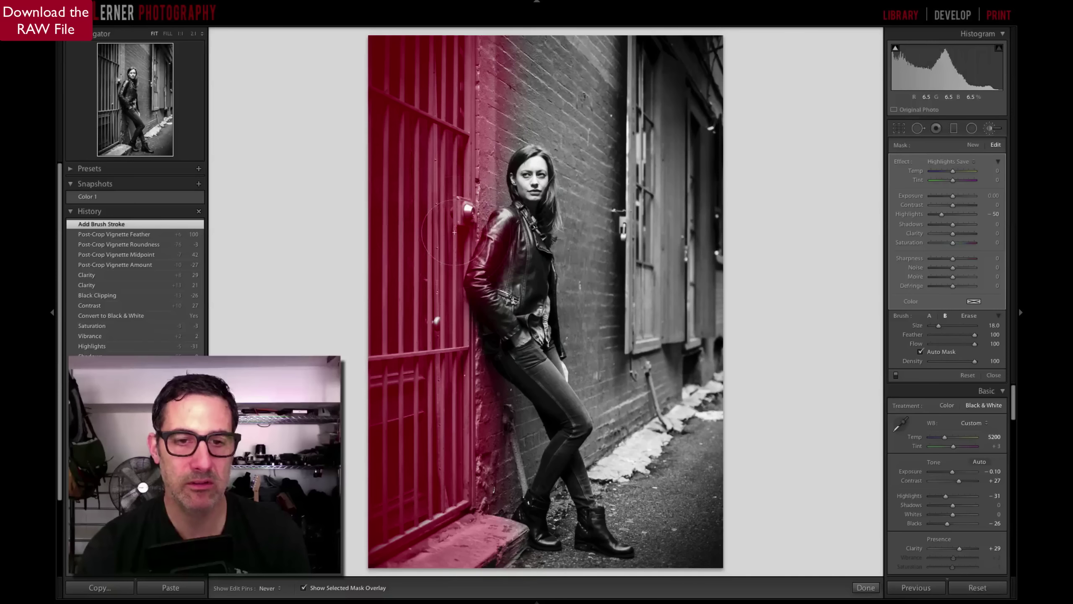
pyautogui.moveTo(454, 232); pyautogui.dragTo(424, 204)
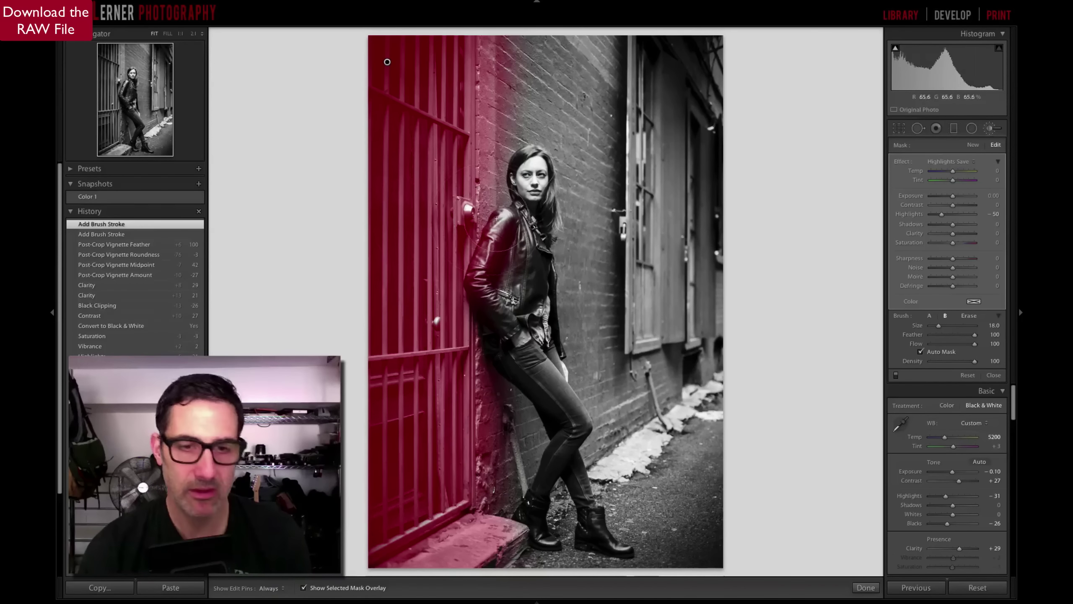
# Erase the mask spill from the woman's shoulder and jacket arm
pyautogui.press('alt')
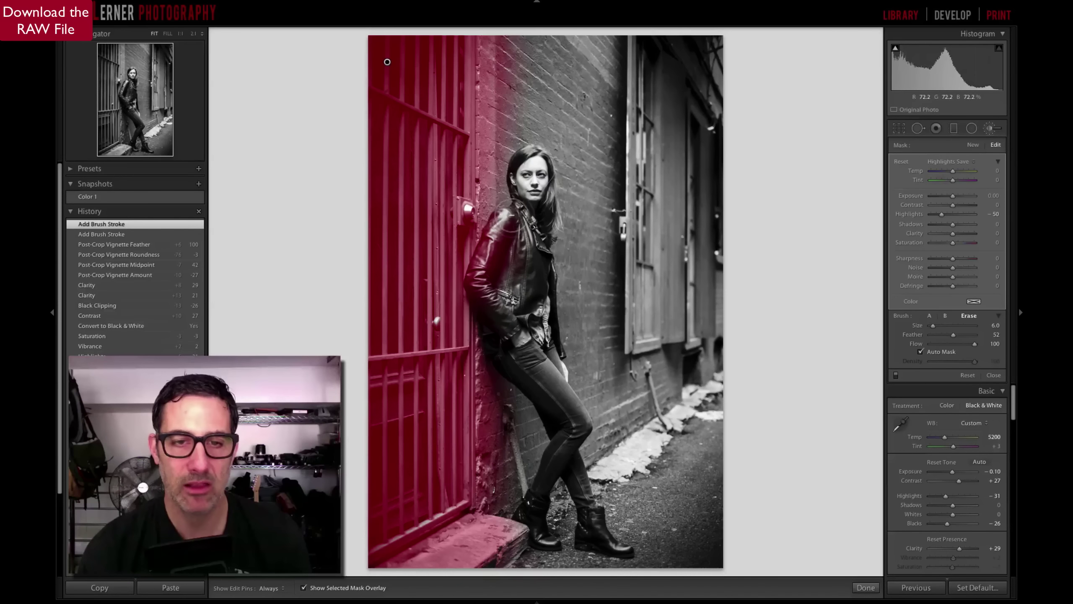
pyautogui.moveTo(502, 224)
pyautogui.mouseDown()
pyautogui.moveTo(471, 292)
pyautogui.moveTo(486, 317)
pyautogui.moveTo(506, 233)
pyautogui.moveTo(506, 260)
pyautogui.moveTo(471, 283)
pyautogui.moveTo(473, 266)
pyautogui.moveTo(496, 216)
pyautogui.moveTo(518, 212)
pyautogui.moveTo(516, 192)
pyautogui.moveTo(506, 344)
pyautogui.moveTo(501, 334)
pyautogui.moveTo(517, 381)
pyautogui.moveTo(507, 315)
pyautogui.moveTo(516, 335)
pyautogui.moveTo(471, 267)
pyautogui.mouseUp()
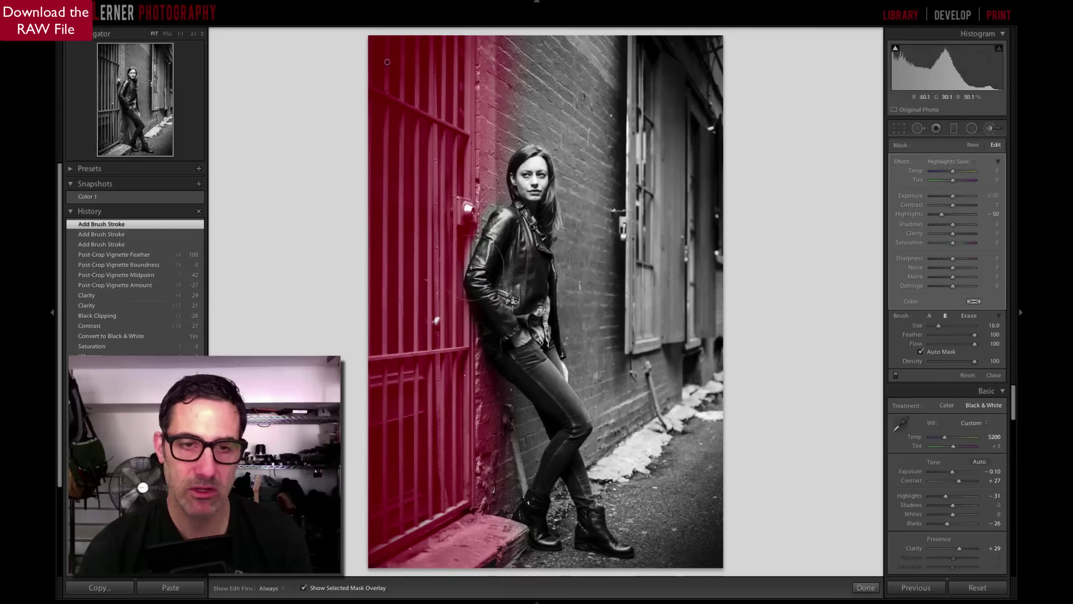
pyautogui.scroll(-3, 461, 237)
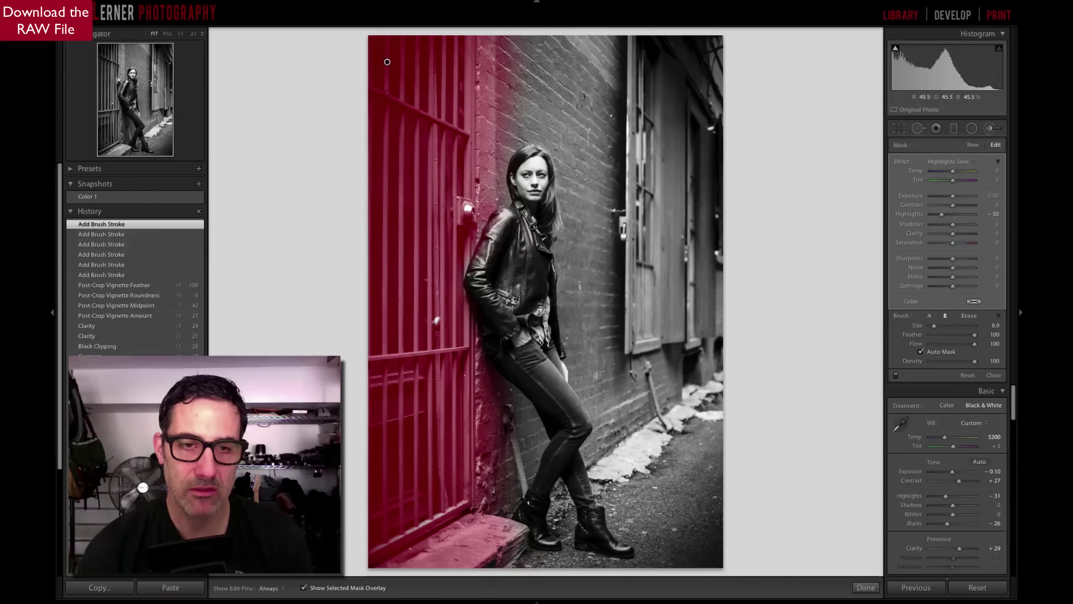
pyautogui.press('alt')
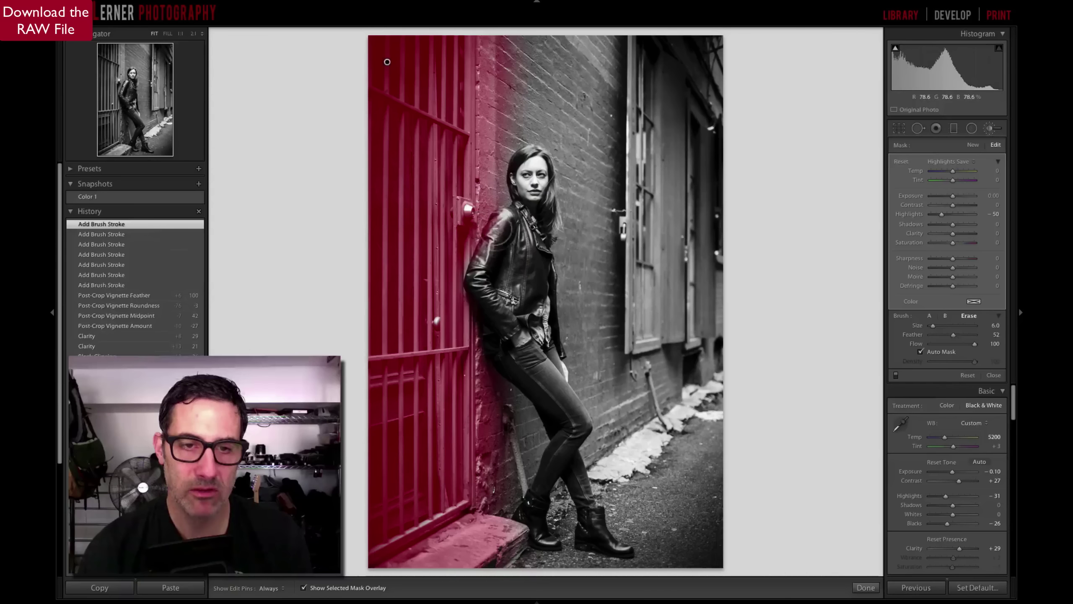
pyautogui.moveTo(499, 219)
pyautogui.mouseDown()
pyautogui.moveTo(469, 274)
pyautogui.moveTo(496, 220)
pyautogui.mouseUp()
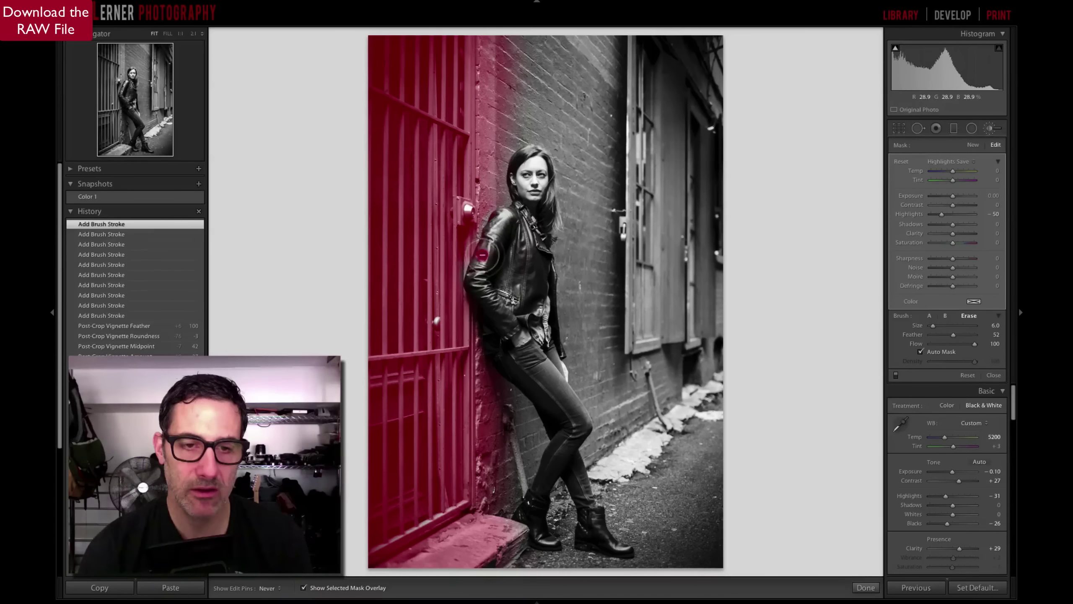
pyautogui.press('alt')
pyautogui.moveTo(497, 229)
pyautogui.mouseDown()
pyautogui.moveTo(505, 215)
pyautogui.moveTo(498, 237)
pyautogui.moveTo(496, 224)
pyautogui.mouseUp()
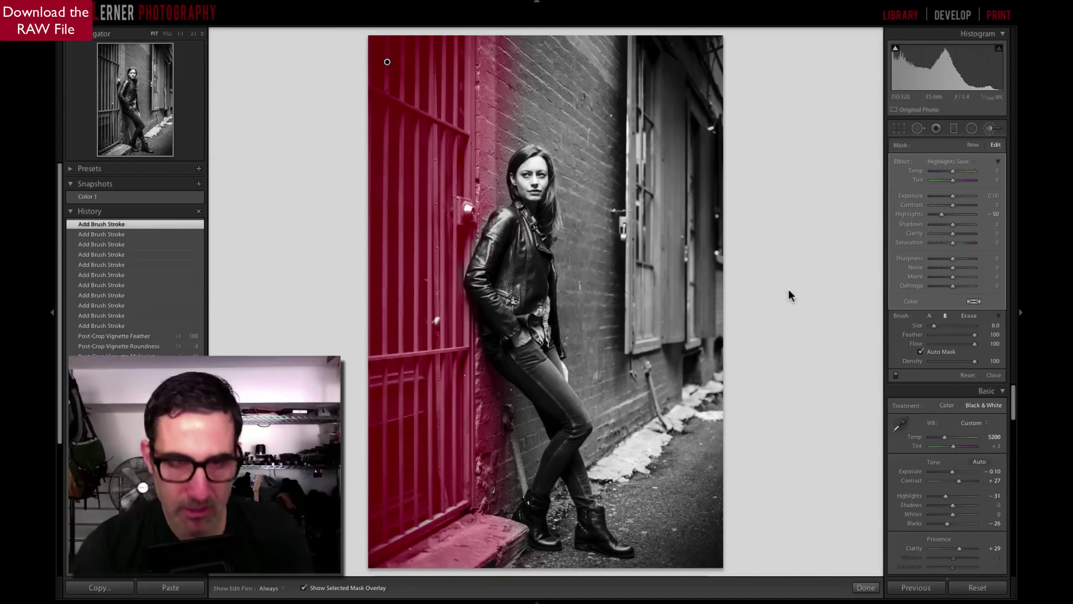
pyautogui.press('o')
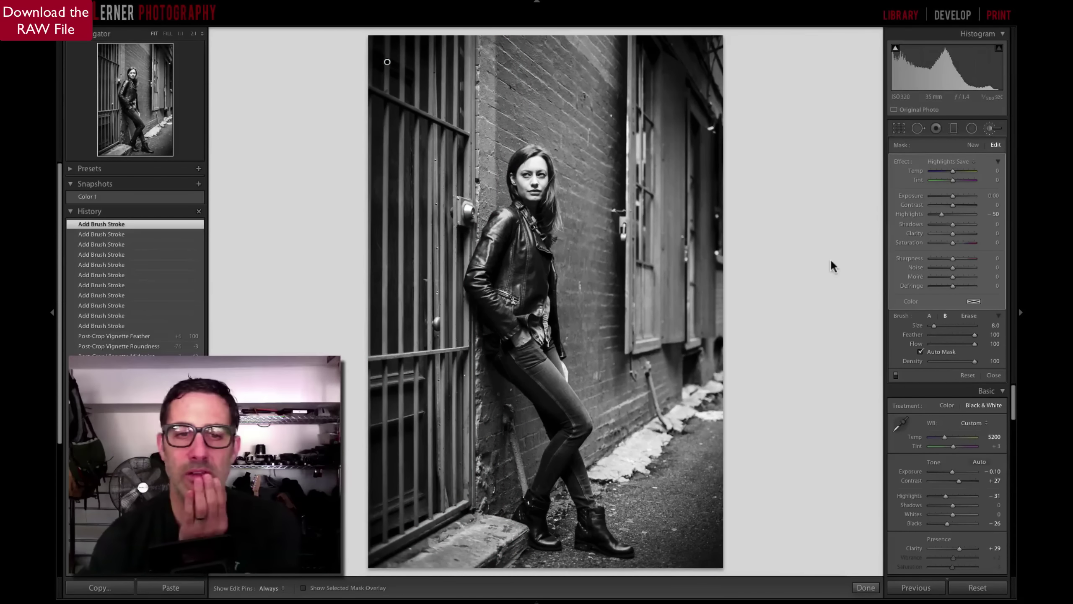
# Toggle the brush adjustment off and on to compare, then lower its Exposure to -0.09
pyautogui.click(896, 375)
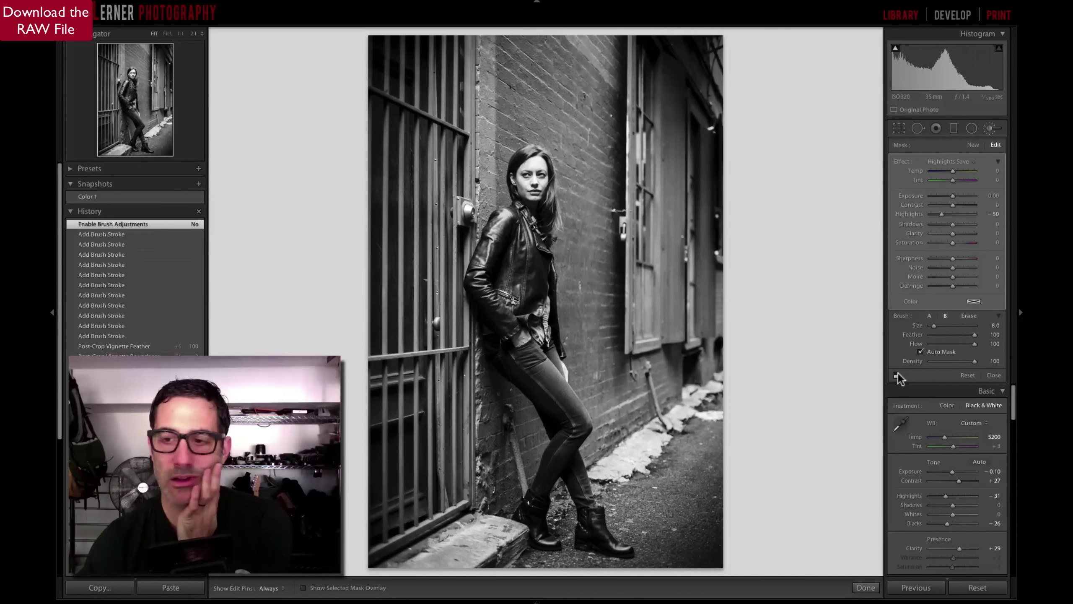
pyautogui.click(896, 375)
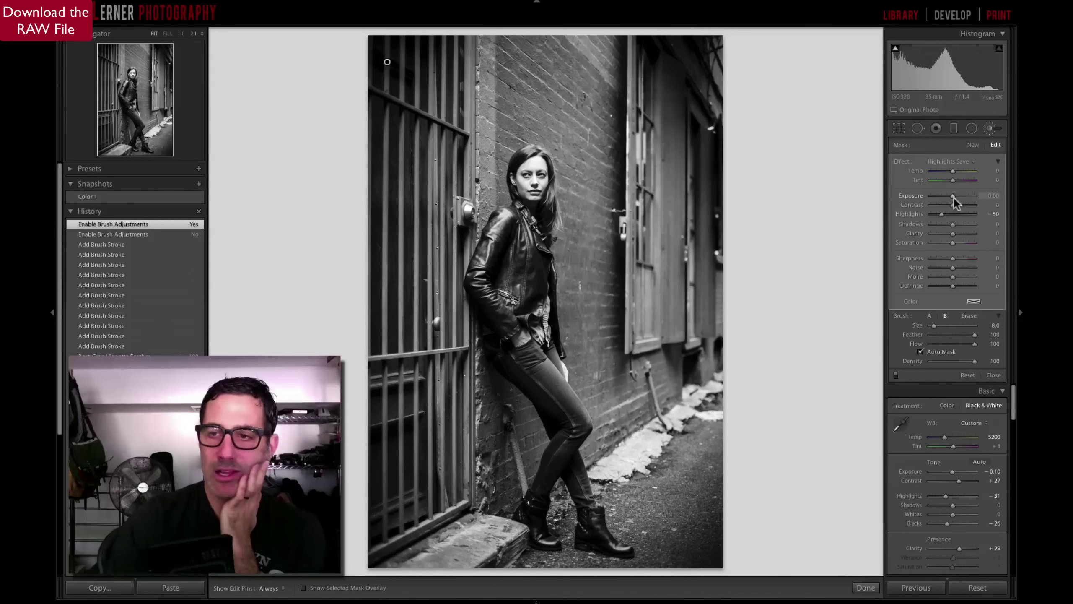
pyautogui.moveTo(952, 197); pyautogui.dragTo(951, 200)
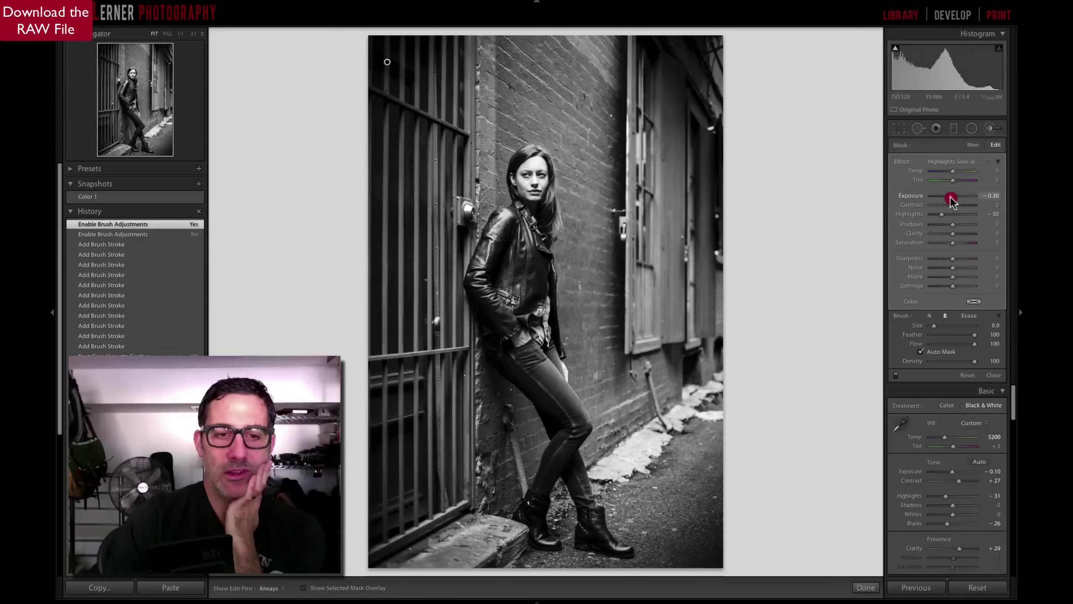
pyautogui.moveTo(951, 199); pyautogui.dragTo(953, 201)
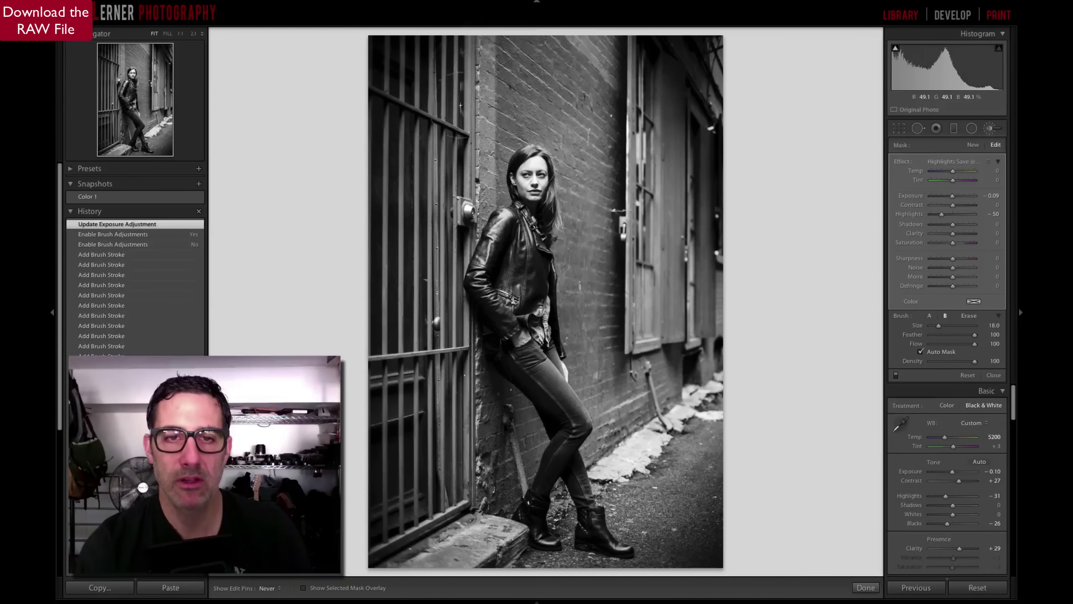
# Extend the mask over the upper wall and pavement, and erase it from her hair
pyautogui.moveTo(633, 38); pyautogui.dragTo(651, 55)
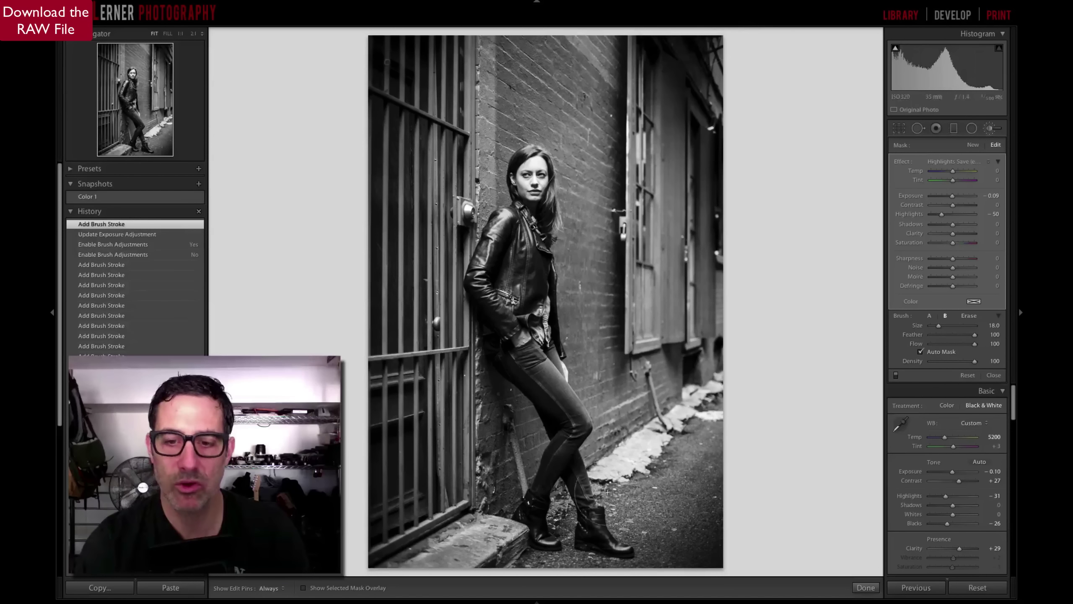
pyautogui.press('h')
pyautogui.press('[')
pyautogui.press('[')
pyautogui.press('[')
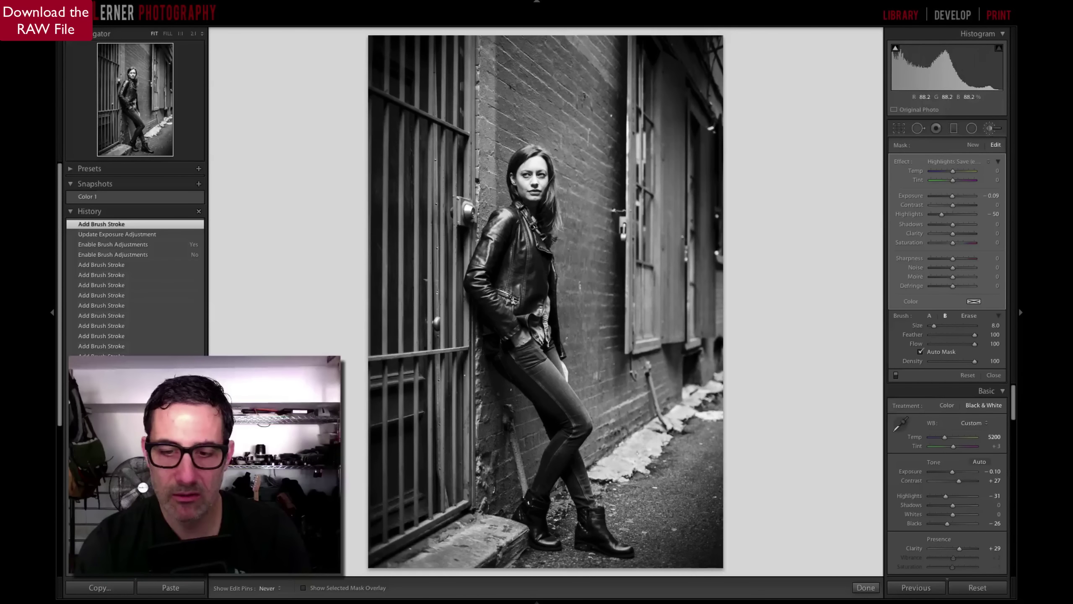
pyautogui.moveTo(690, 409)
pyautogui.mouseDown()
pyautogui.moveTo(688, 395)
pyautogui.moveTo(710, 389)
pyautogui.moveTo(705, 415)
pyautogui.moveTo(697, 405)
pyautogui.mouseUp()
pyautogui.press('o')
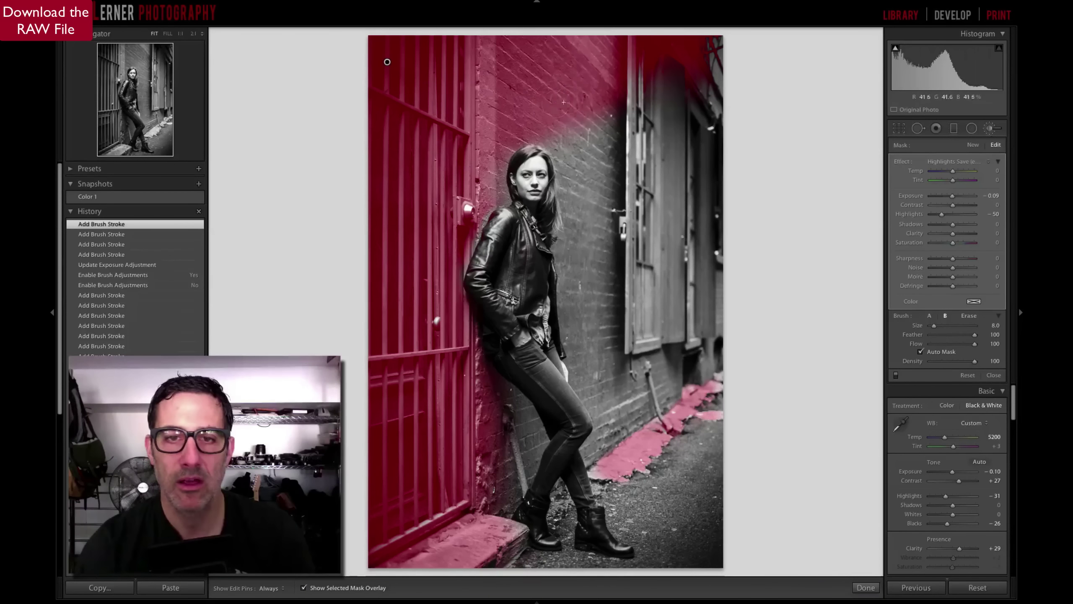
pyautogui.press('alt')
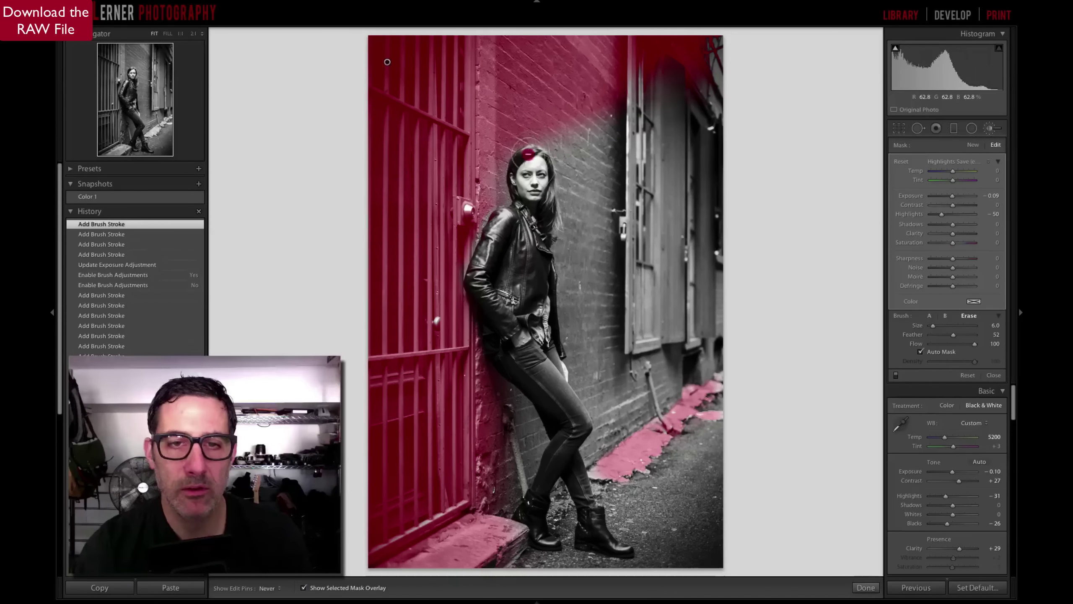
pyautogui.moveTo(521, 170); pyautogui.dragTo(528, 160)
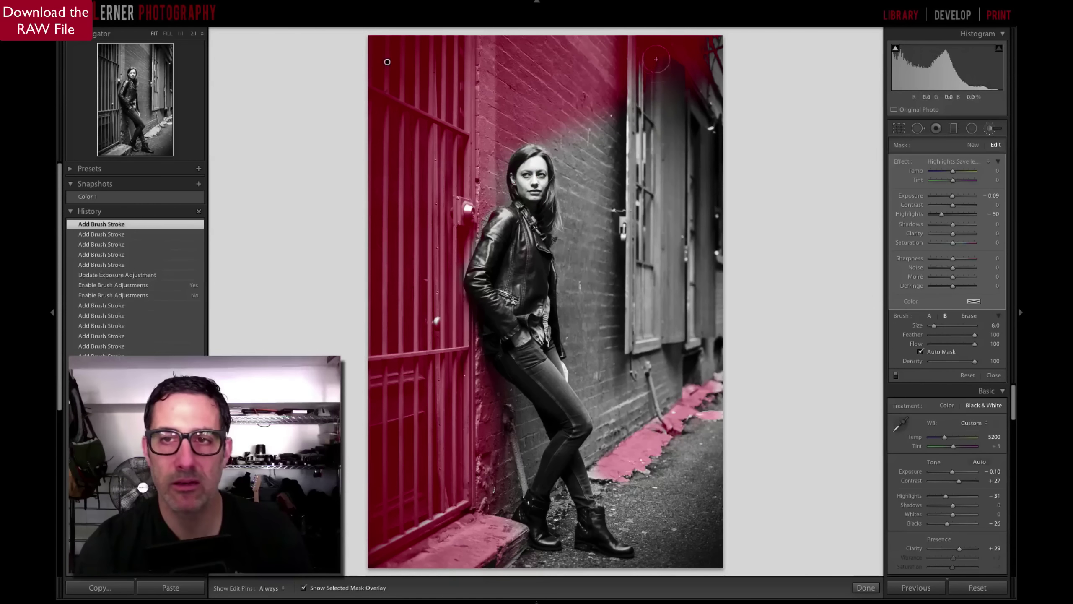
# With a smaller brush, paint the mask over the upper-right windows, gate and lower step
pyautogui.press('h')
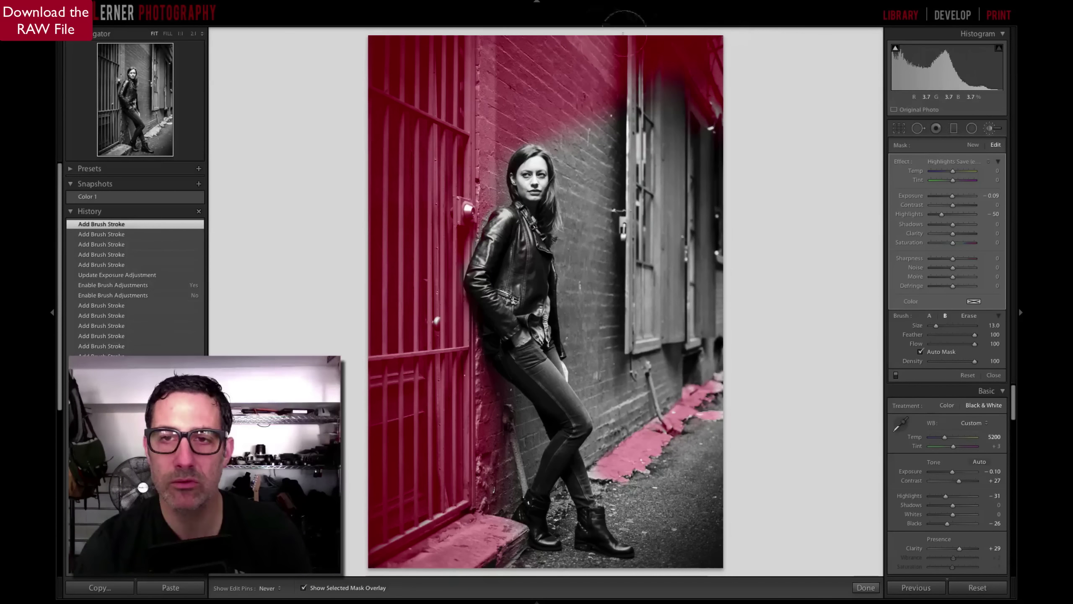
pyautogui.click(599, 60)
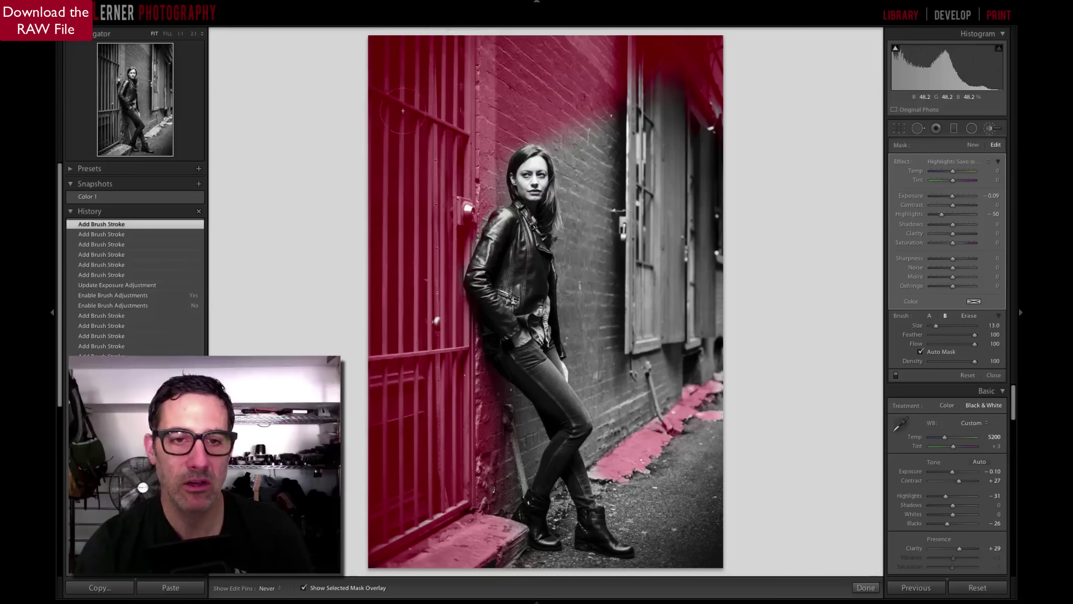
pyautogui.moveTo(424, 164); pyautogui.dragTo(438, 180)
pyautogui.press('[')
pyautogui.press('[')
pyautogui.press('[')
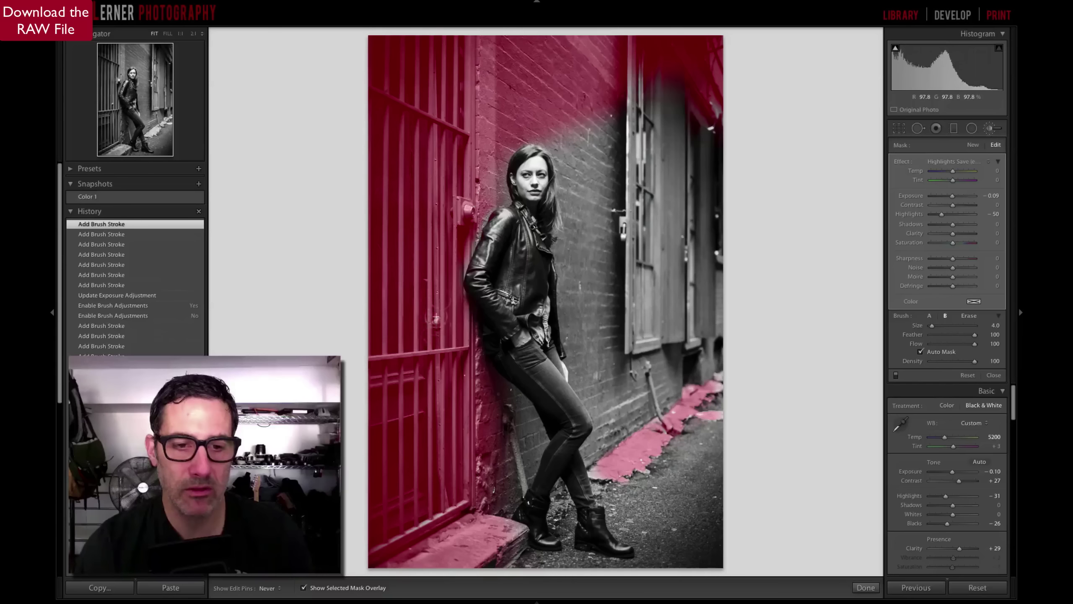
pyautogui.moveTo(435, 317)
pyautogui.mouseDown()
pyautogui.moveTo(408, 410)
pyautogui.moveTo(470, 273)
pyautogui.moveTo(457, 505)
pyautogui.mouseUp()
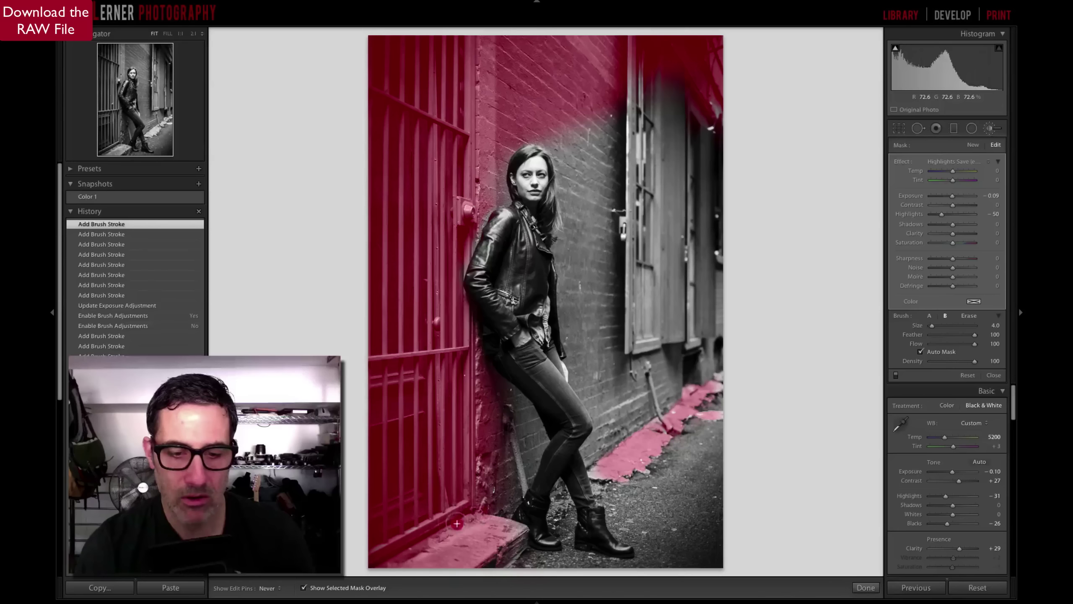
pyautogui.moveTo(457, 524); pyautogui.dragTo(443, 503)
pyautogui.moveTo(485, 549); pyautogui.dragTo(462, 566)
pyautogui.press('h')
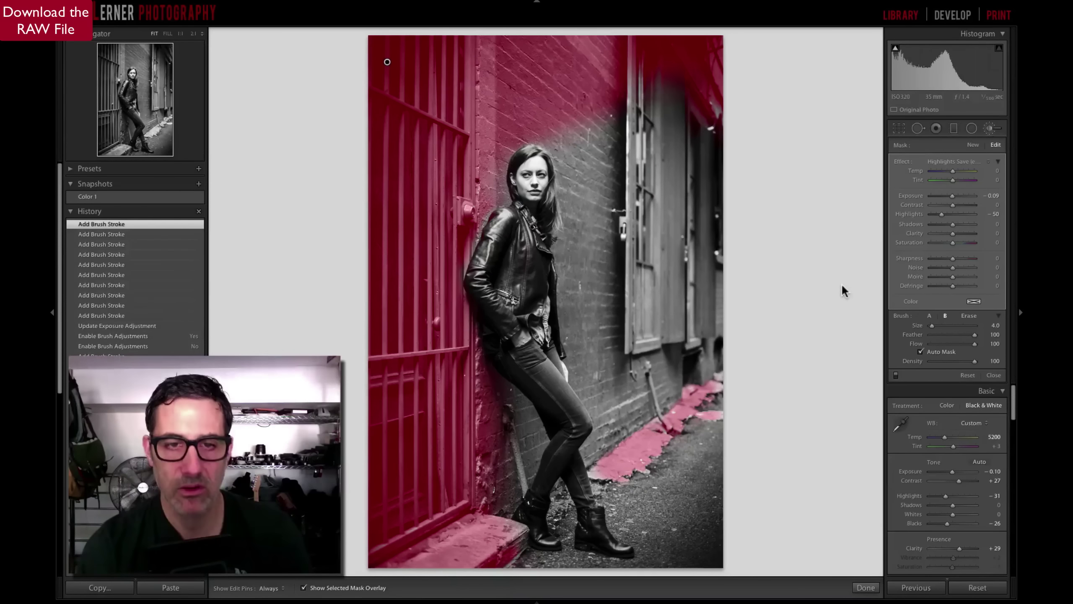
pyautogui.press('o')
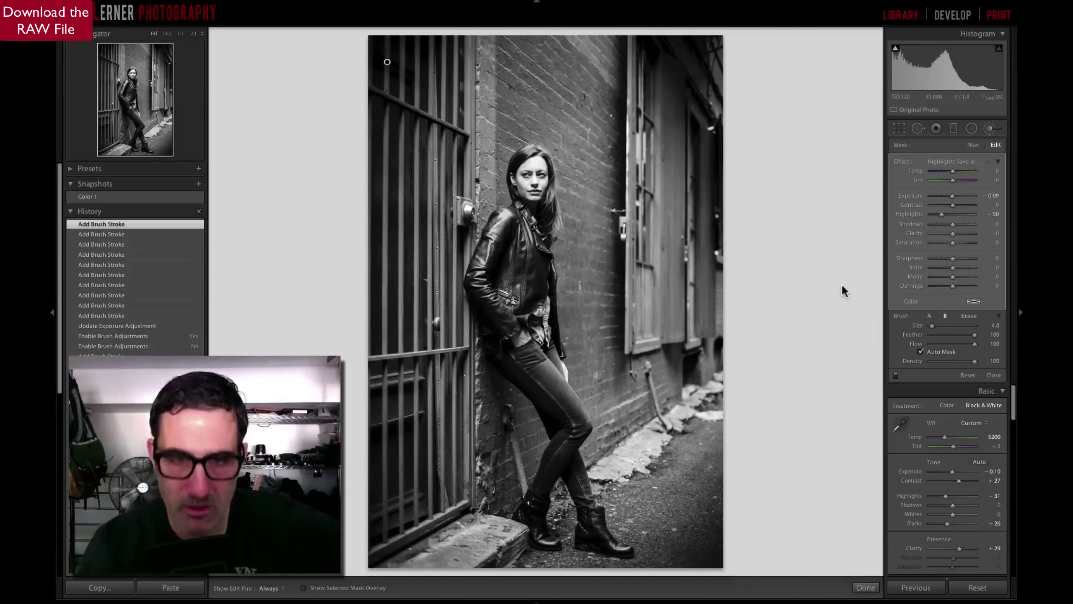
# Compare with the original, then at brush size 5 paint the brick wall and wall beside the door
pyautogui.press('\\')
pyautogui.press('\\')
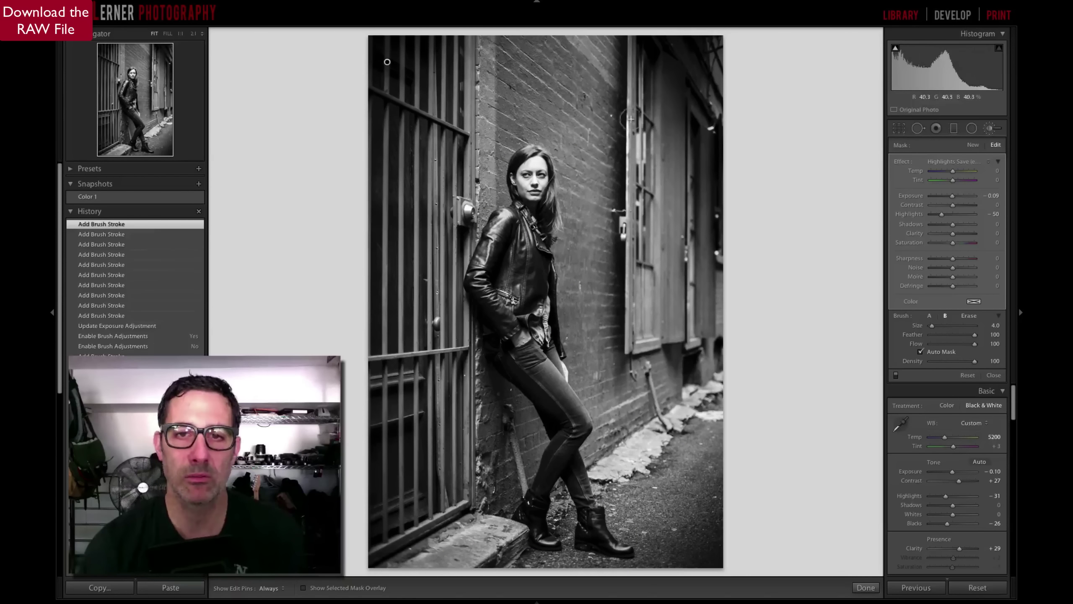
pyautogui.press(']')
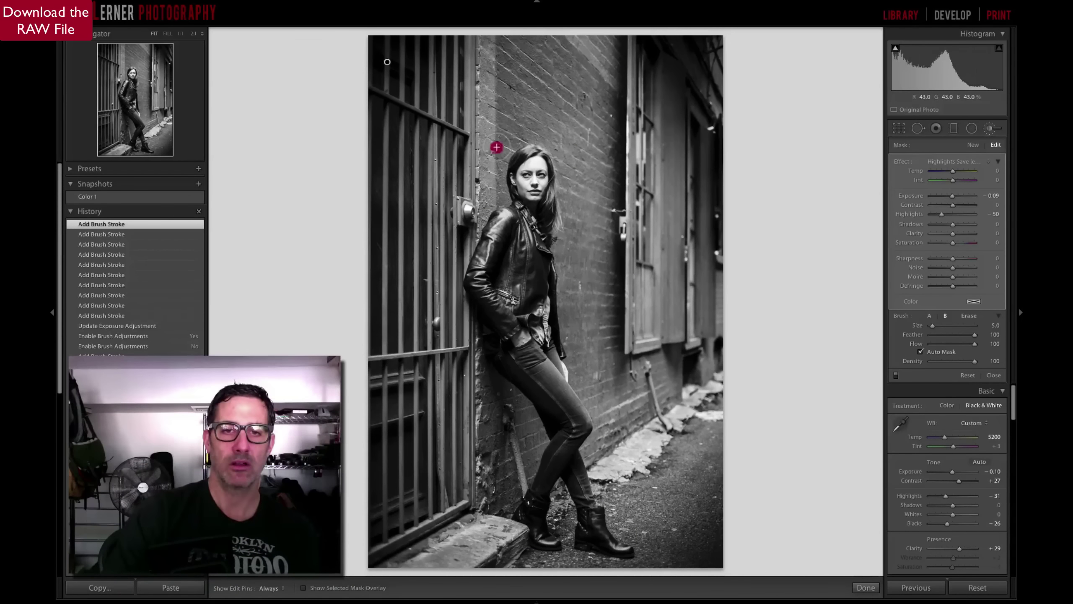
pyautogui.moveTo(488, 175); pyautogui.dragTo(467, 204)
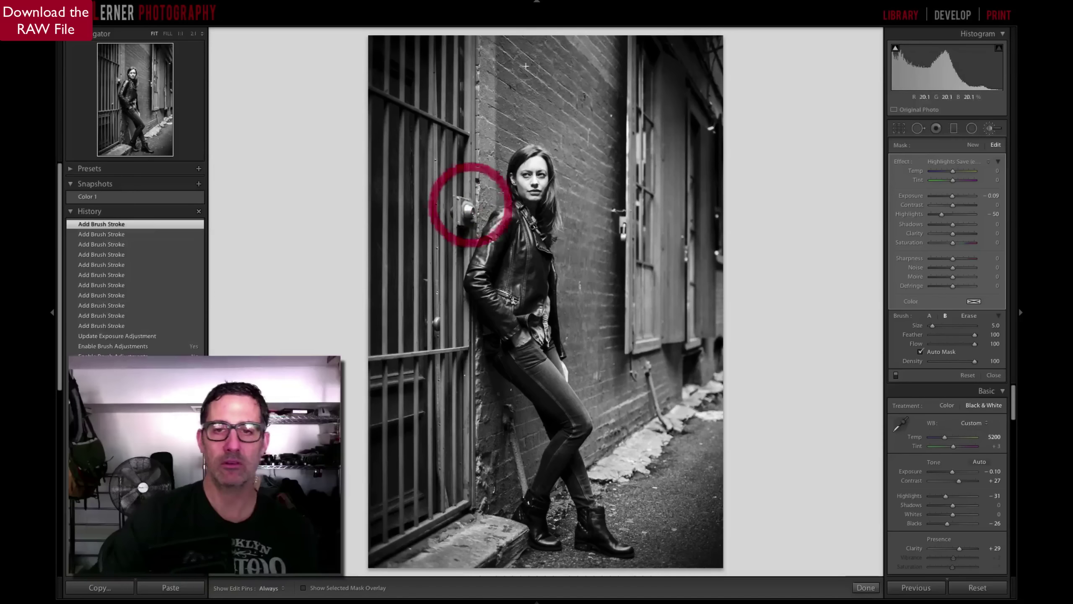
pyautogui.press('h')
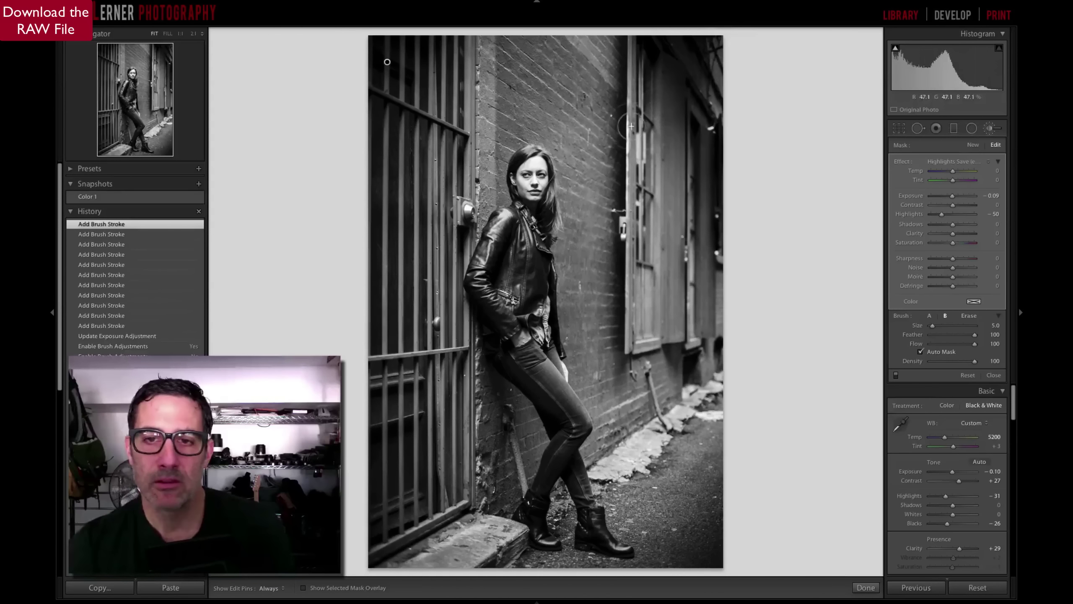
pyautogui.moveTo(630, 125); pyautogui.dragTo(627, 338)
pyautogui.press('h')
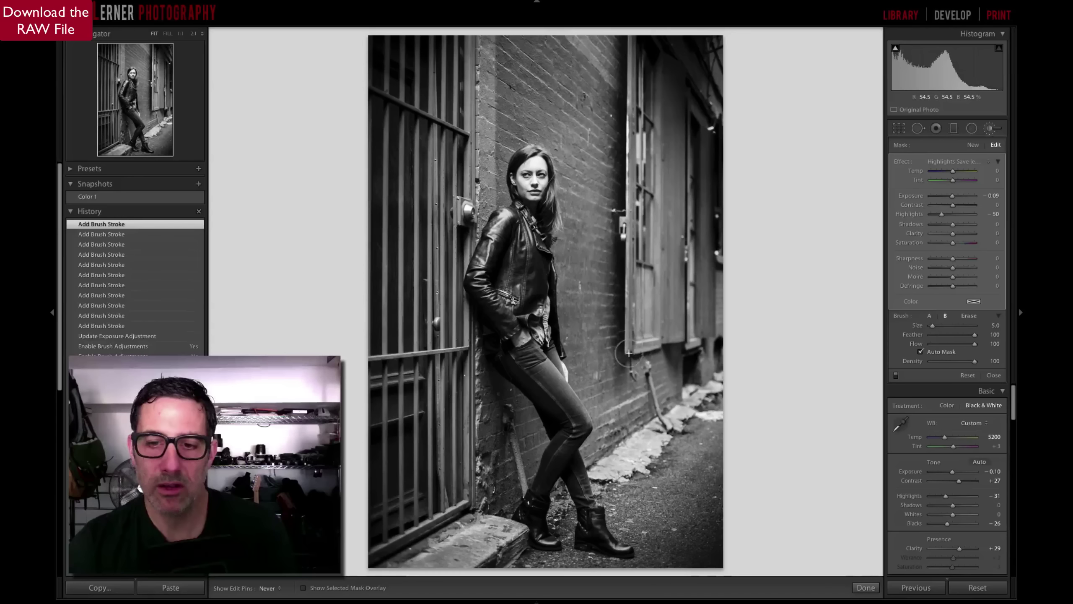
pyautogui.click(627, 333)
pyautogui.press('h')
pyautogui.press('h')
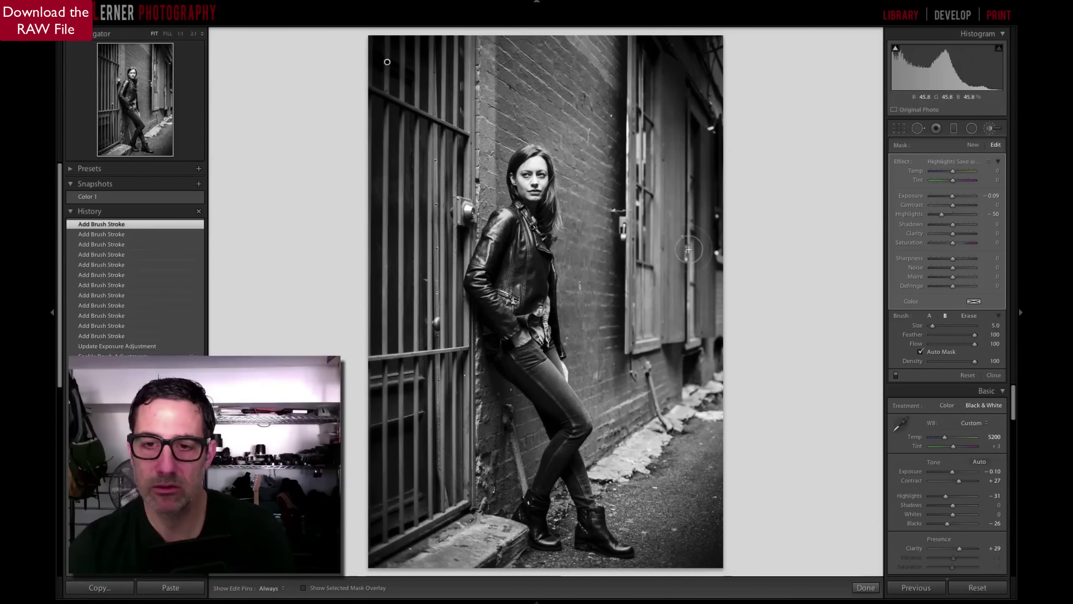
# Paint more strokes beside the window, over her legs and on the lower-left doorstep
pyautogui.moveTo(691, 254)
pyautogui.mouseDown()
pyautogui.moveTo(689, 343)
pyautogui.moveTo(698, 344)
pyautogui.moveTo(694, 314)
pyautogui.mouseUp()
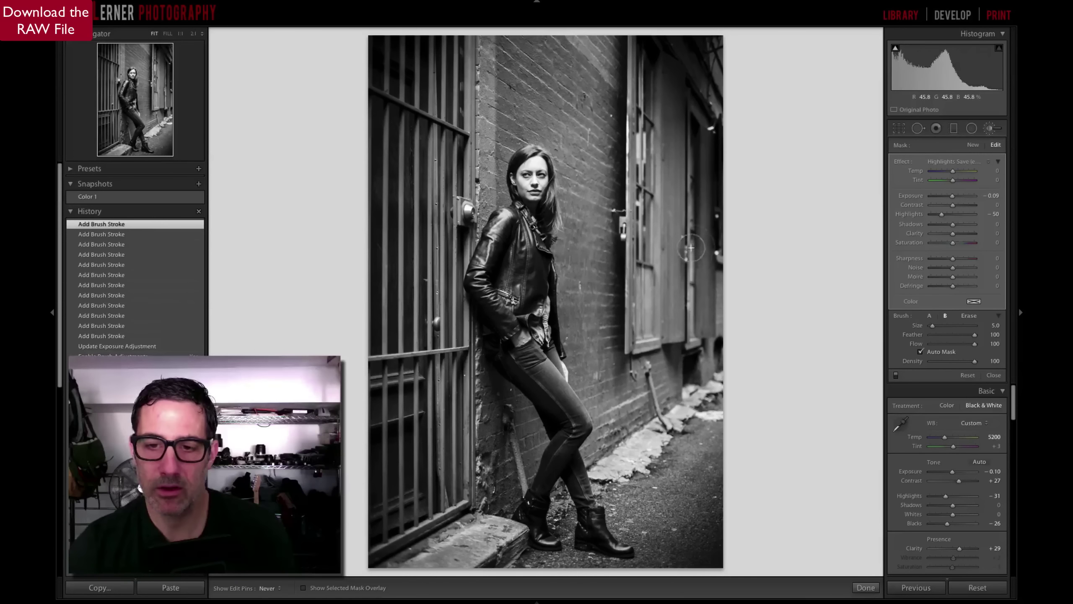
pyautogui.moveTo(693, 277); pyautogui.dragTo(690, 307)
pyautogui.press('h')
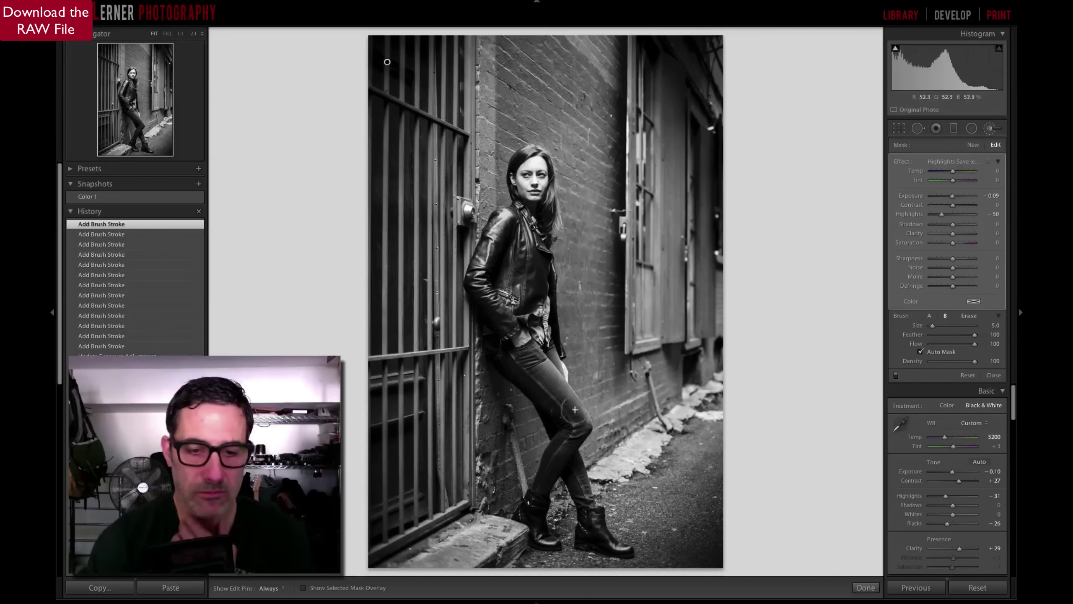
pyautogui.press('h')
pyautogui.moveTo(518, 456)
pyautogui.mouseDown()
pyautogui.moveTo(507, 467)
pyautogui.moveTo(515, 492)
pyautogui.moveTo(501, 436)
pyautogui.mouseUp()
pyautogui.press('h')
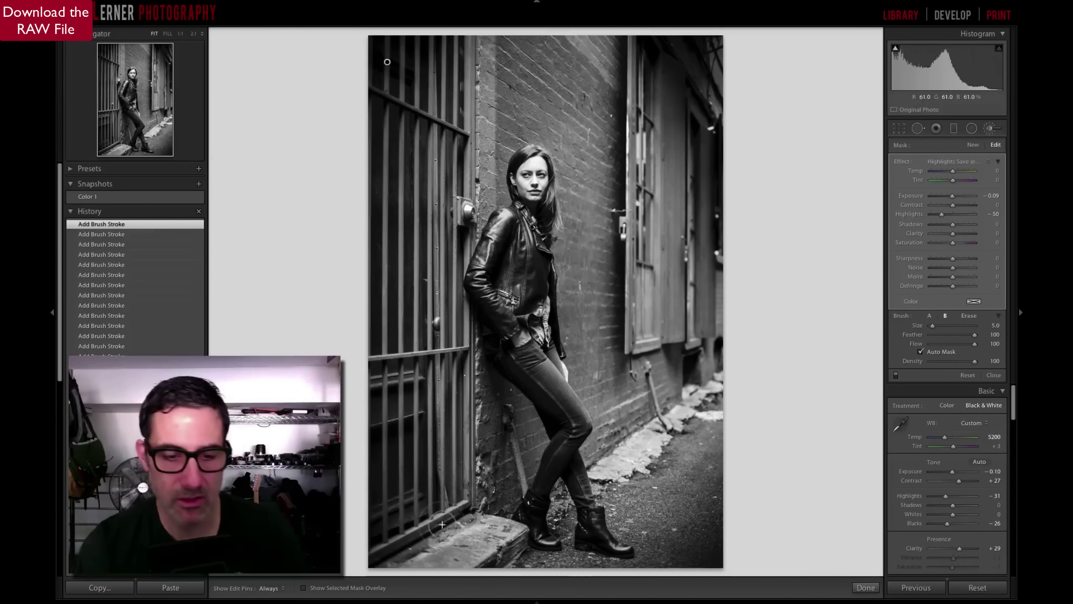
pyautogui.moveTo(425, 548); pyautogui.dragTo(448, 529)
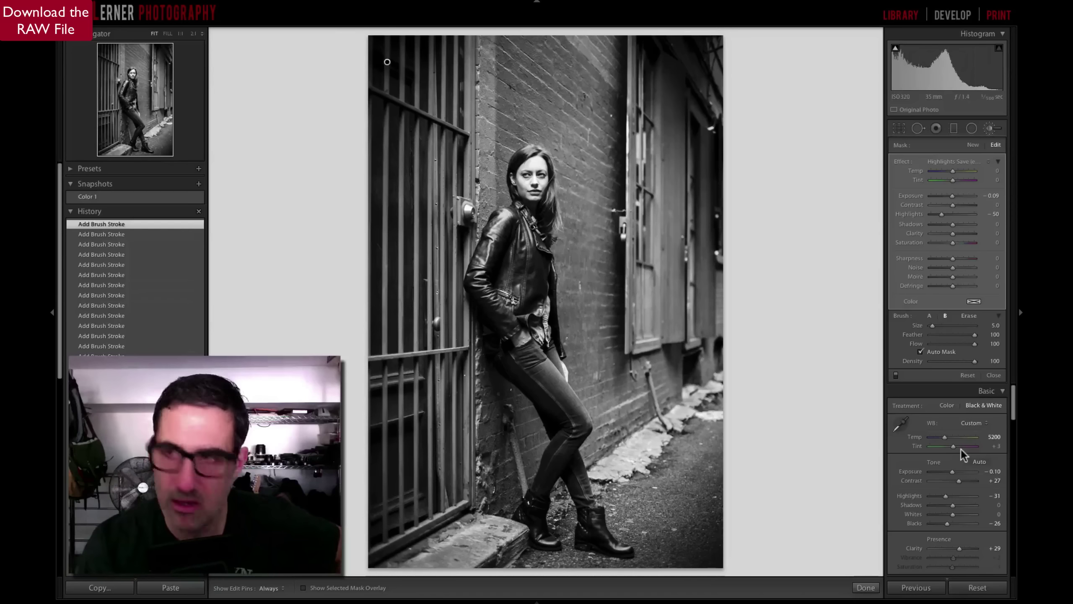
# Close the Adjustment Brush, reset Shadows to 0 and lift Tone Curve Lights to +4
pyautogui.press('k')
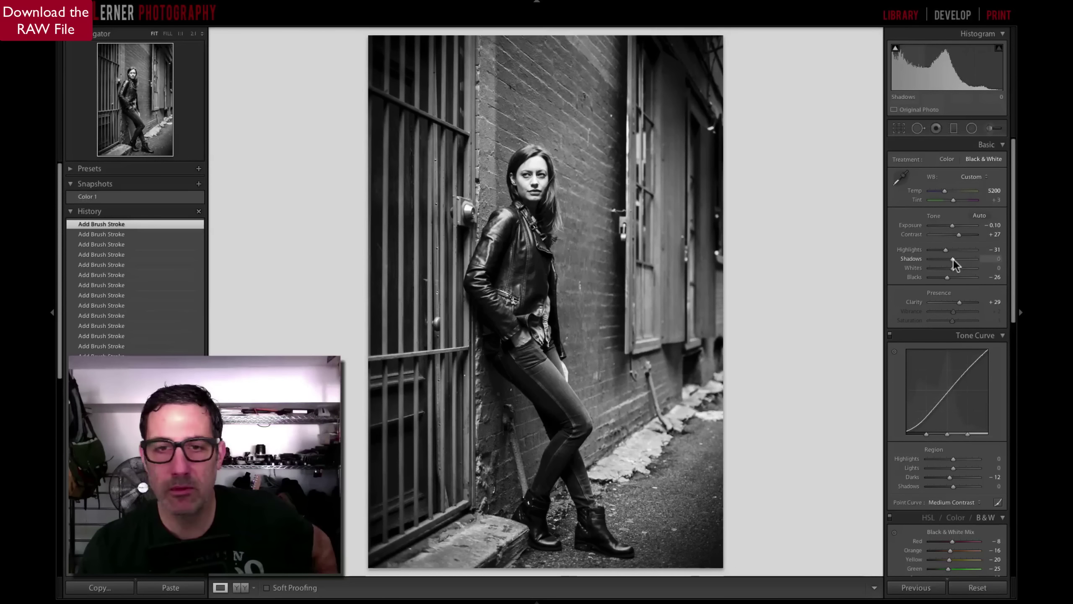
pyautogui.moveTo(954, 260); pyautogui.dragTo(959, 260)
pyautogui.doubleClick(918, 260)
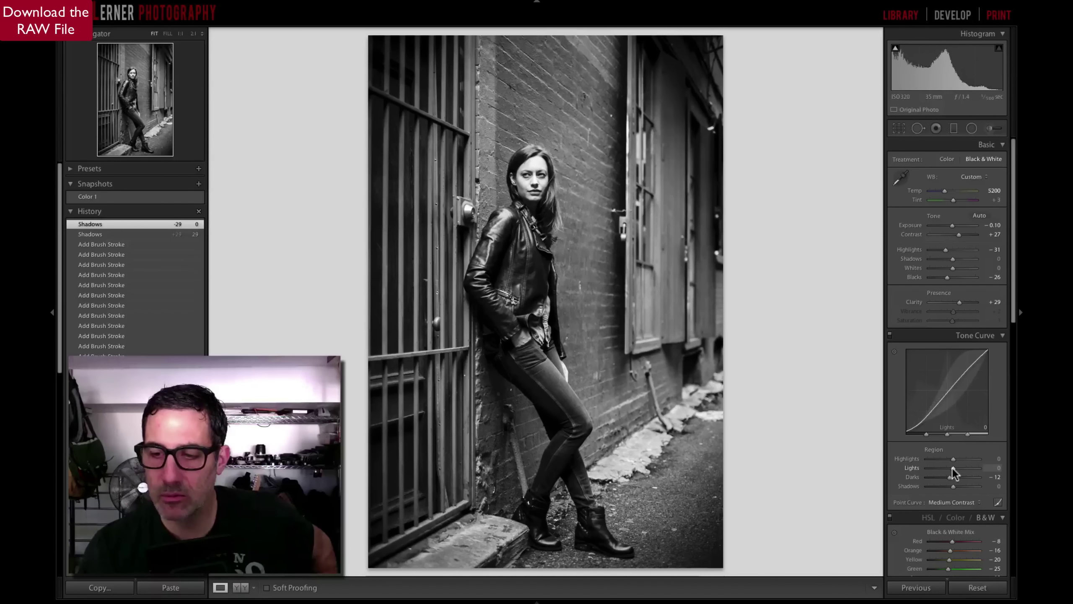
pyautogui.moveTo(953, 469); pyautogui.dragTo(951, 478)
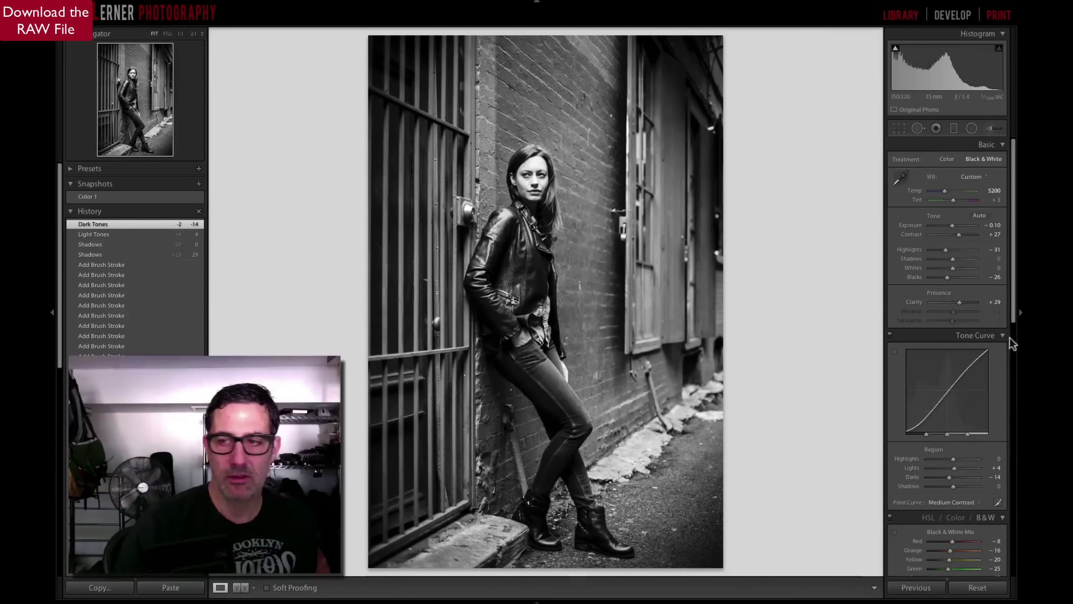
# Set Contrast to +21 and open the New Snapshot dialog
pyautogui.doubleClick(914, 235)
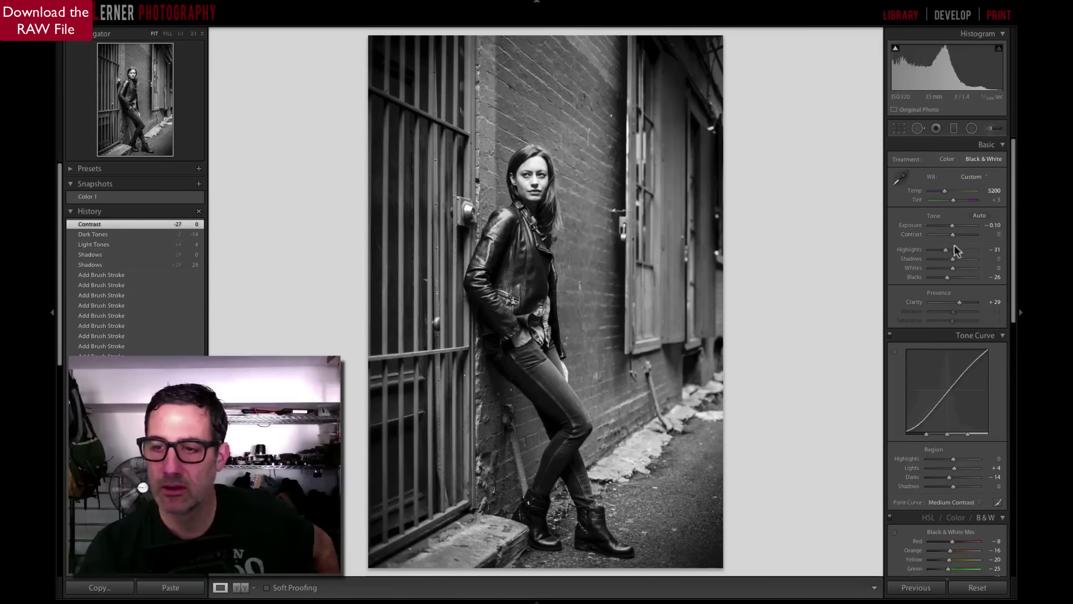
pyautogui.moveTo(953, 236)
pyautogui.mouseDown()
pyautogui.moveTo(943, 238)
pyautogui.moveTo(957, 237)
pyautogui.mouseUp()
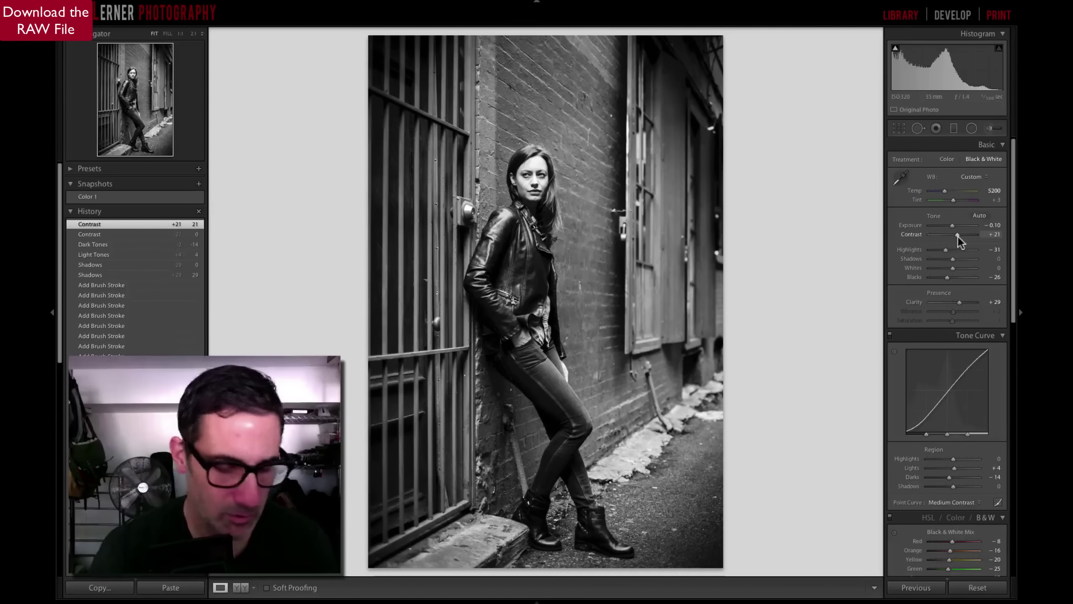
pyautogui.press('shift')
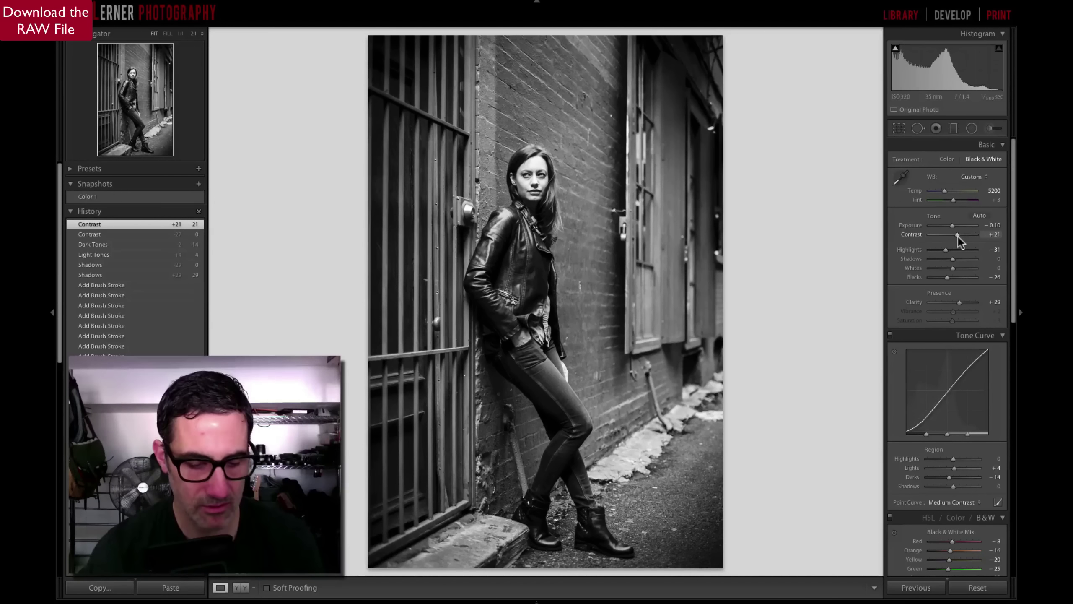
pyautogui.press('super+n')
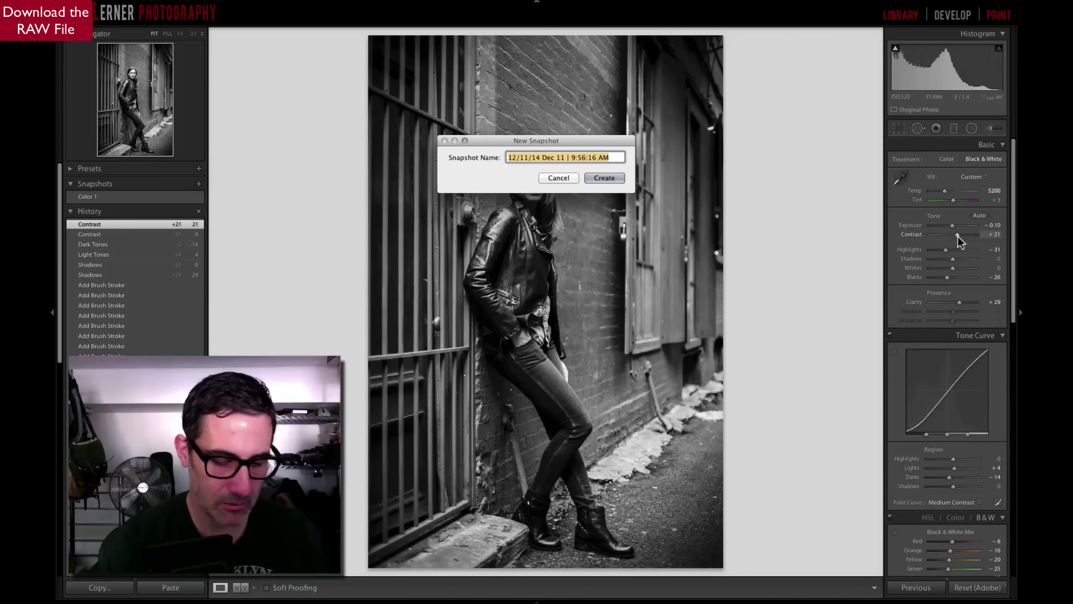
# Save the snapshot as 'Black & White 1', then flip between Color 1 and Black & White 1
pyautogui.write('Black &')
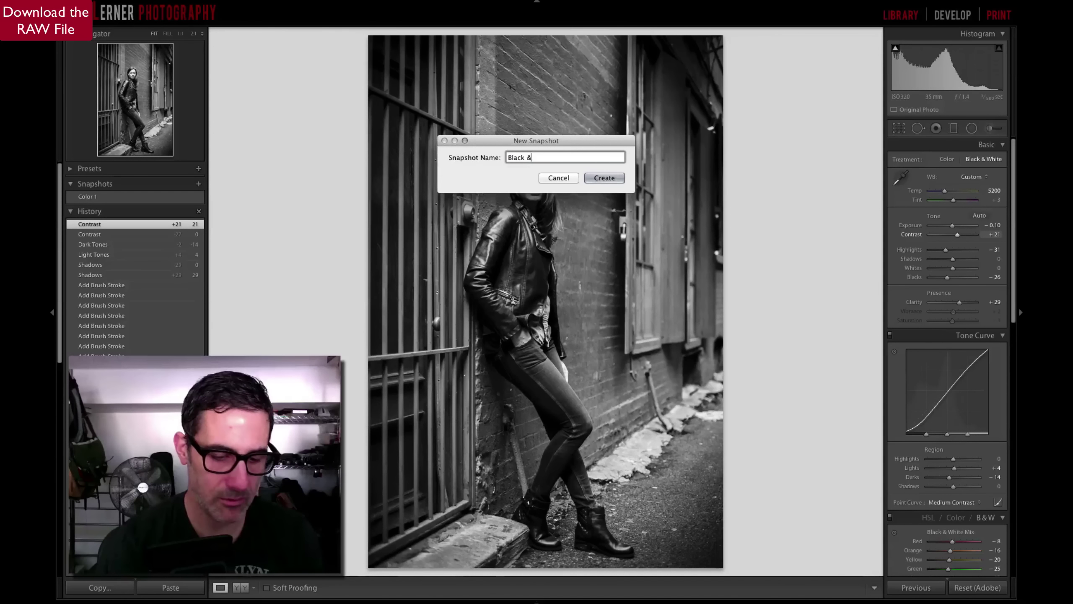
pyautogui.write(' White 1')
pyautogui.press('Return')
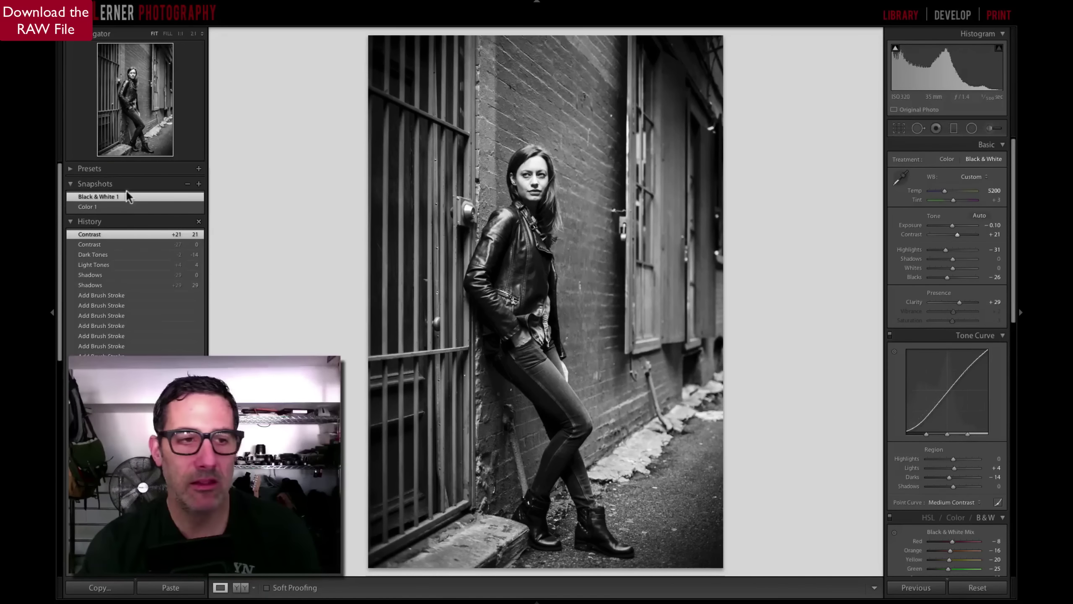
pyautogui.click(128, 206)
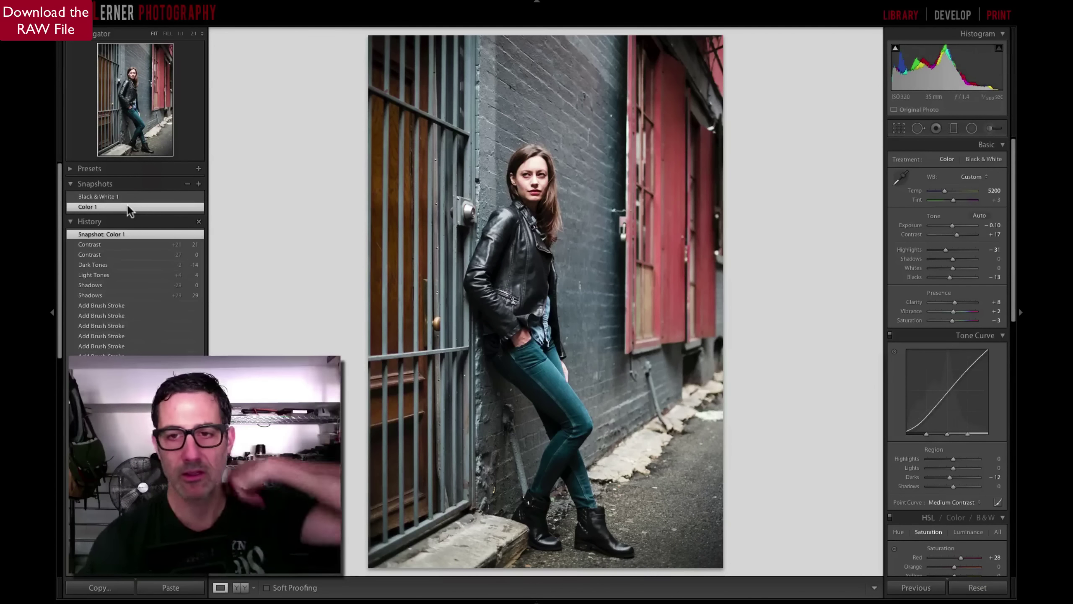
pyautogui.click(128, 197)
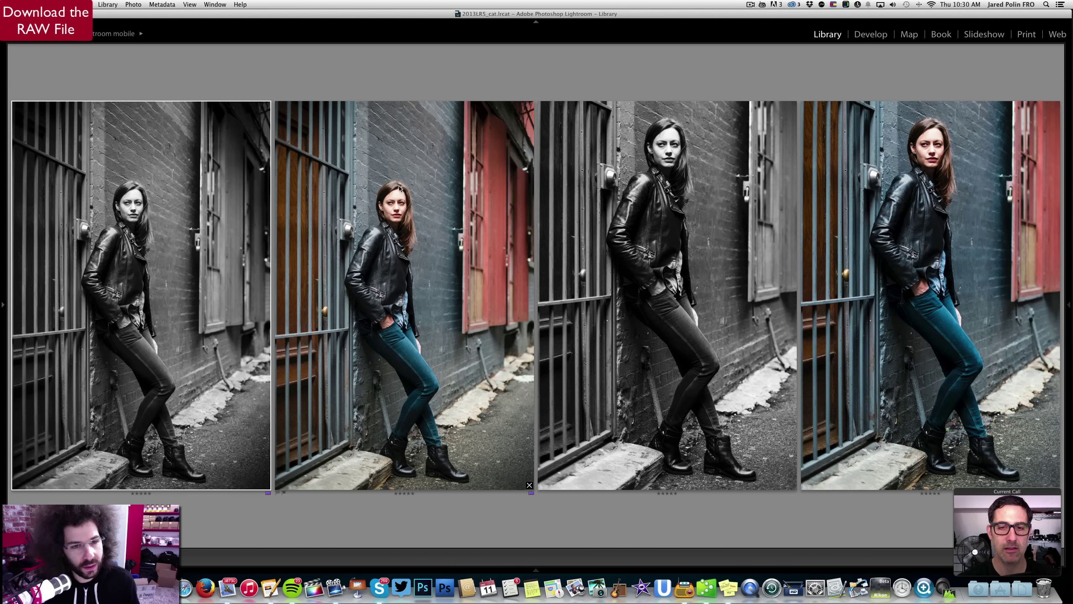
# Inspect the second colour version at 1:1 on her face, then return to all four
pyautogui.click(395, 201)
pyautogui.doubleClick(398, 213)
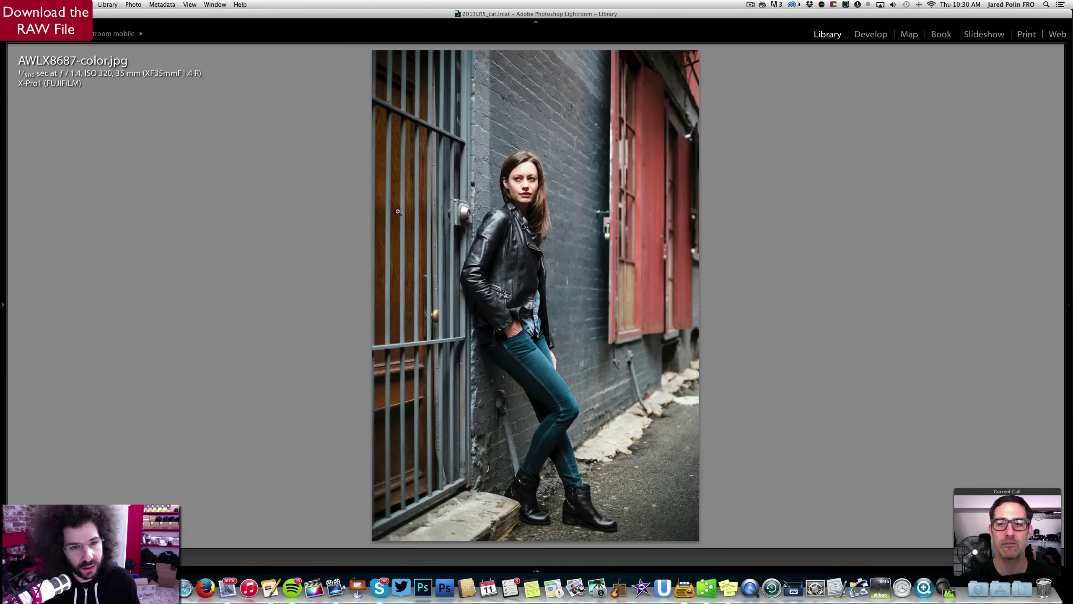
pyautogui.click(526, 185)
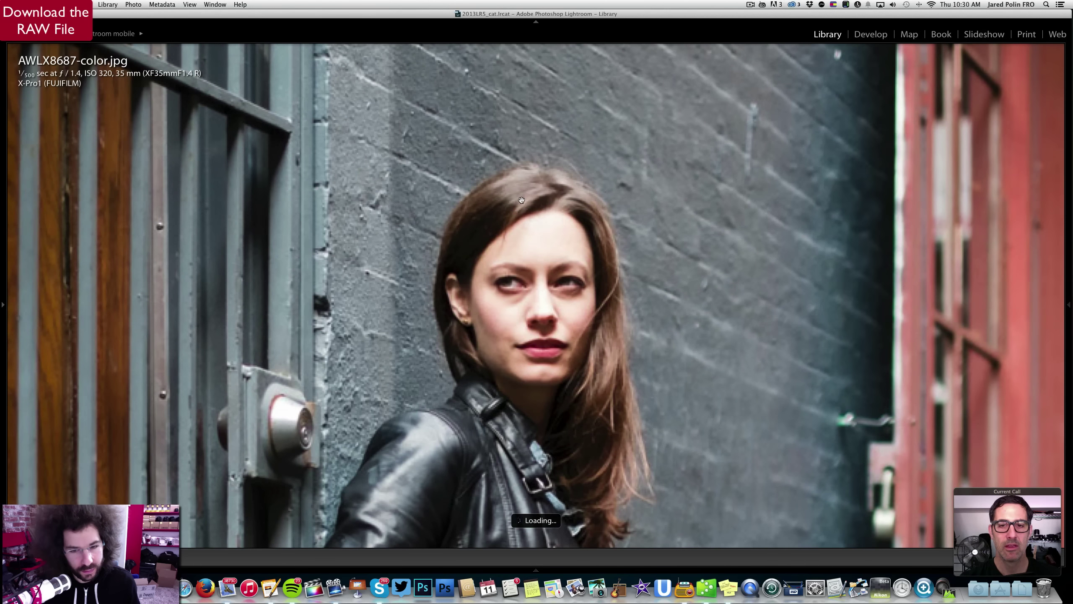
pyautogui.doubleClick(548, 224)
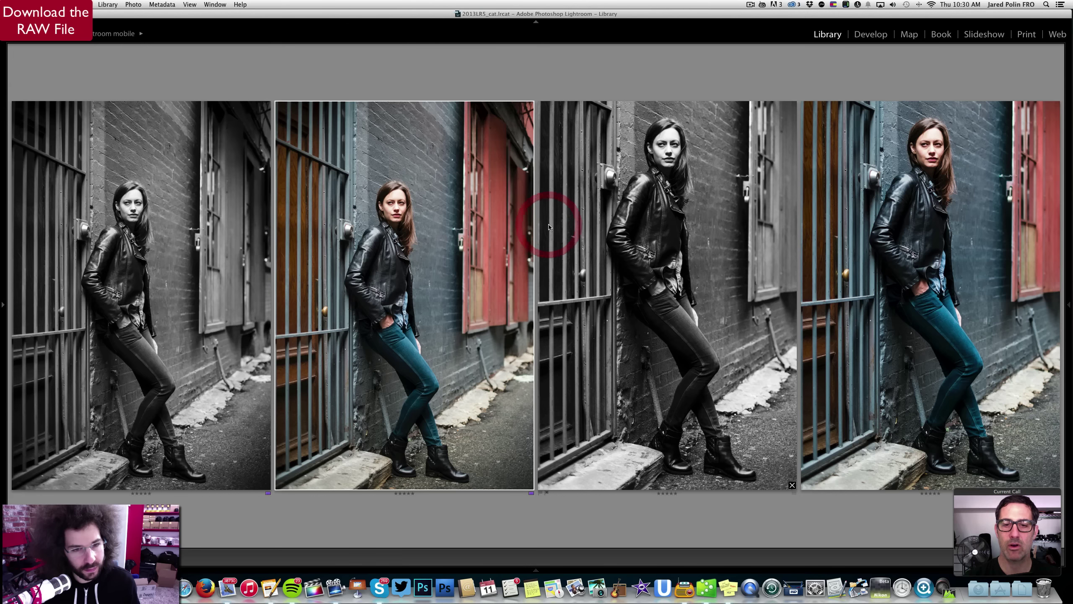
# Open the first black-and-white photo in Develop fitted to view, show the Filmstrip, then enter Survey view
pyautogui.click(129, 222)
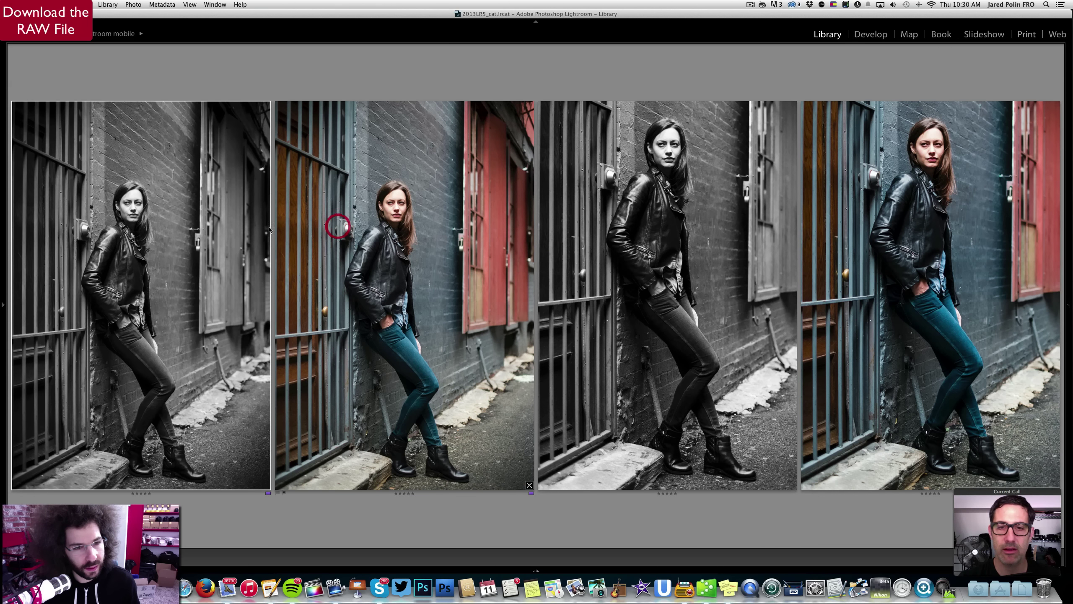
pyautogui.press('d')
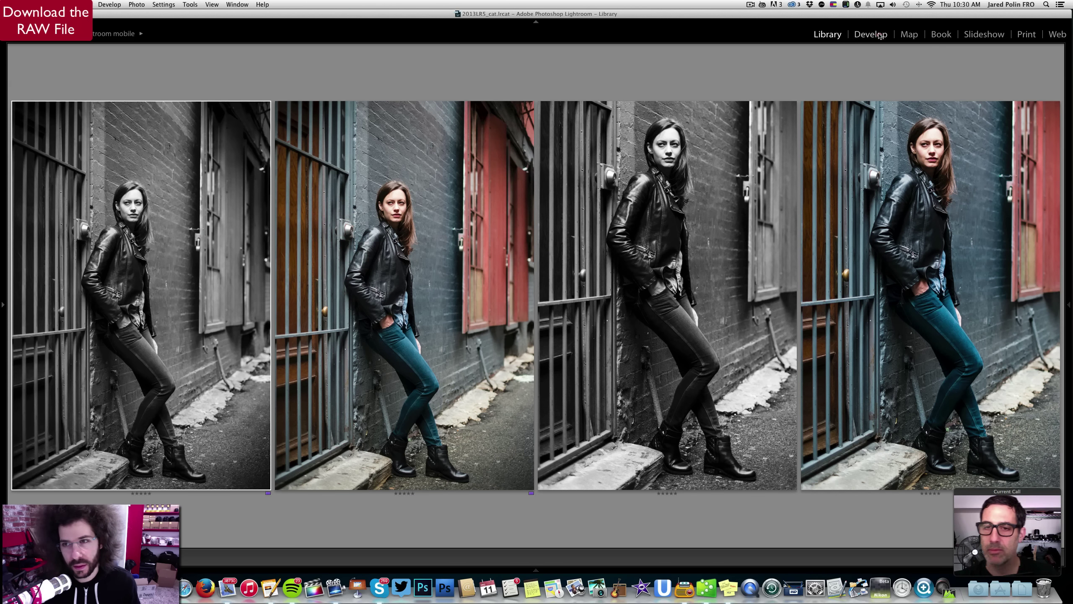
pyautogui.click(431, 220)
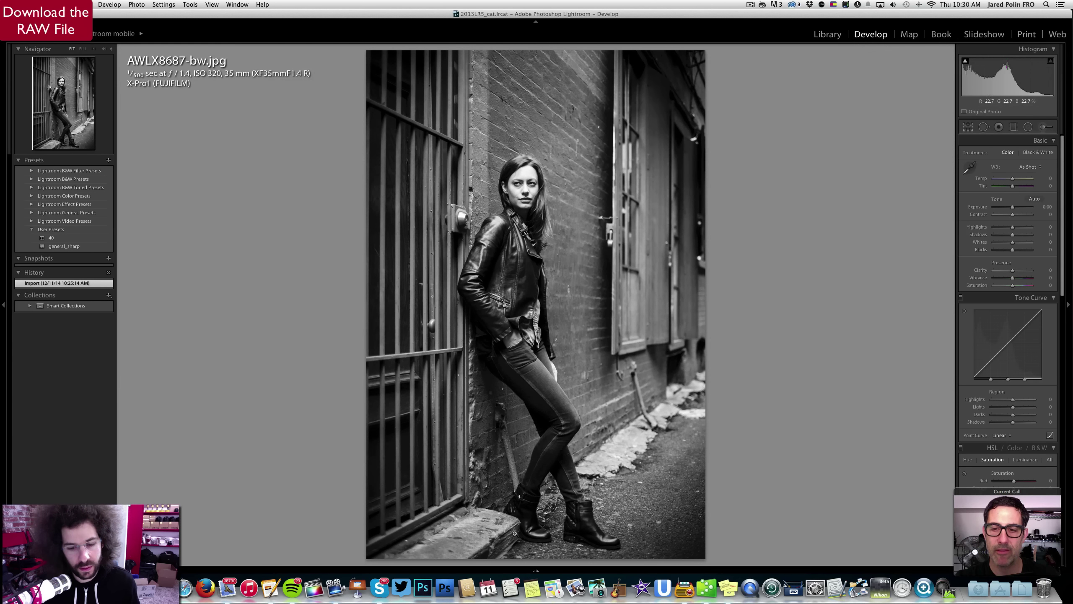
pyautogui.click(535, 569)
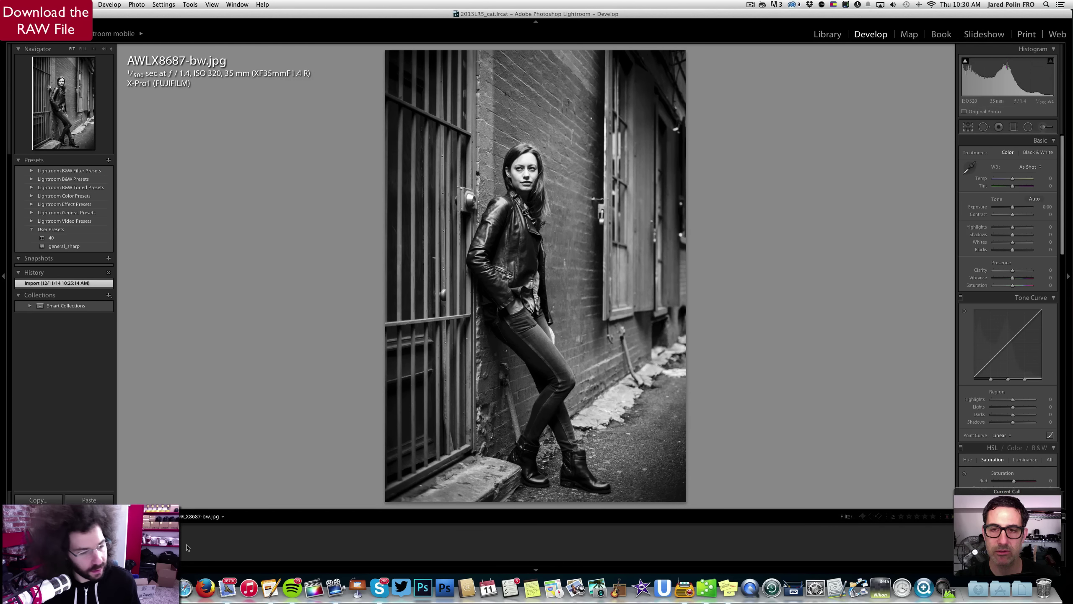
pyautogui.press('n')
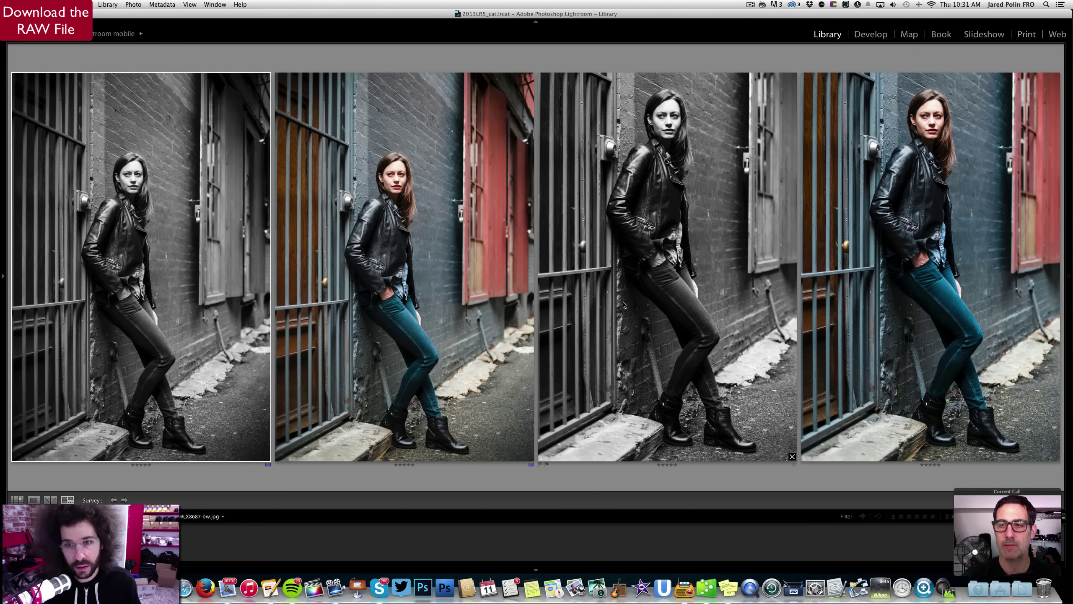
pyautogui.click(623, 301)
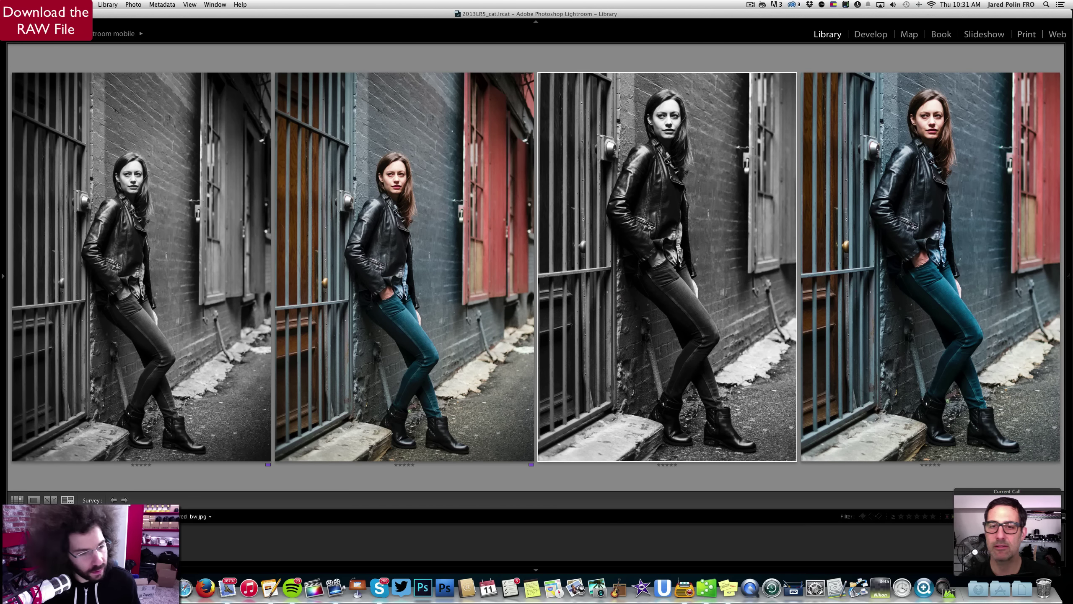
pyautogui.press('super+d')
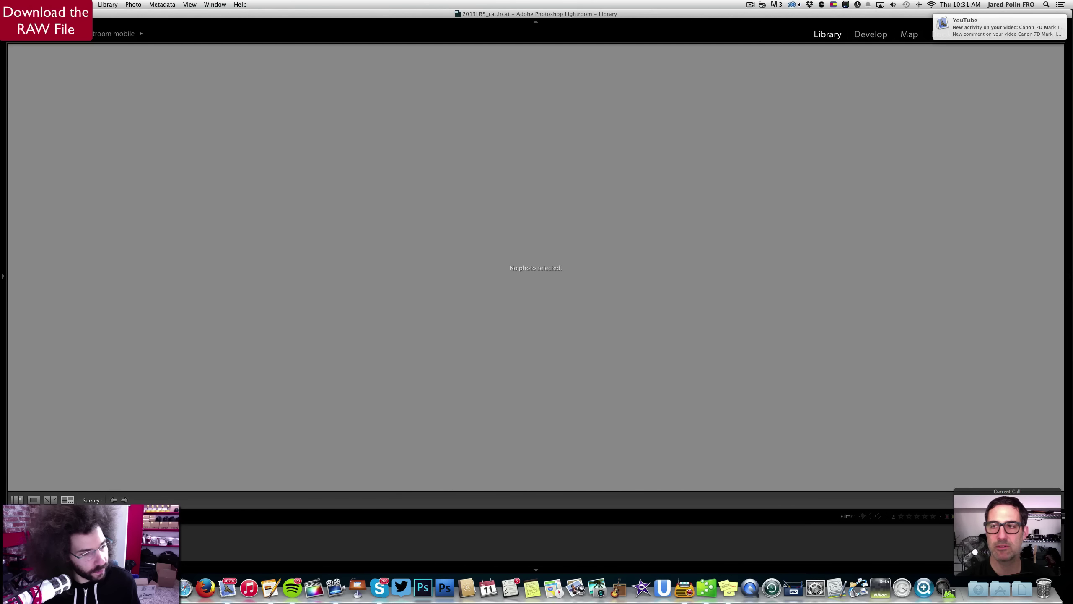
pyautogui.click(127, 543)
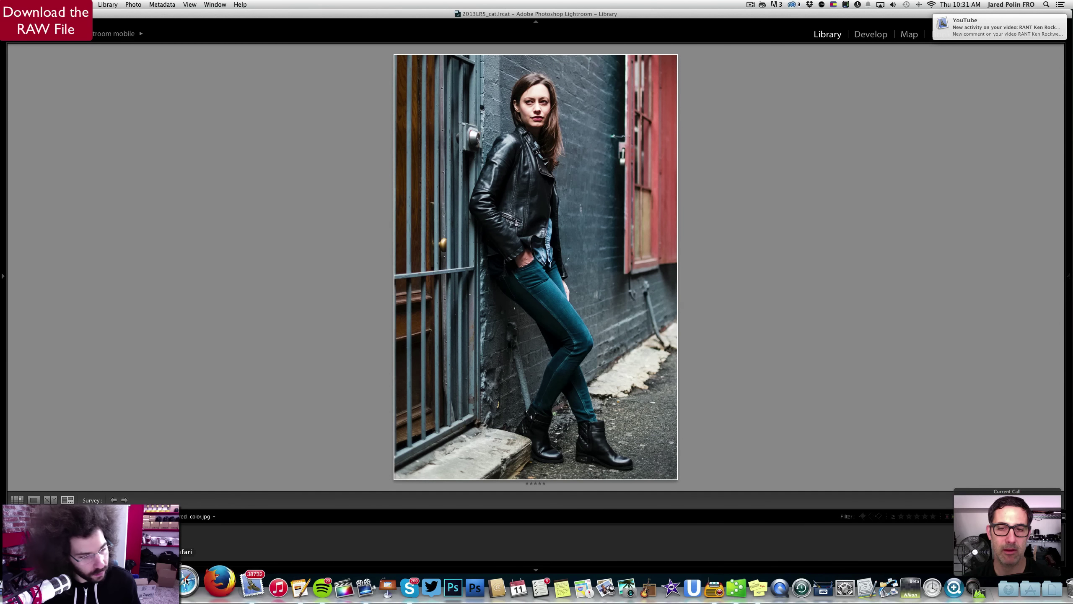
pyautogui.rightClick(252, 587)
pyautogui.click(236, 547)
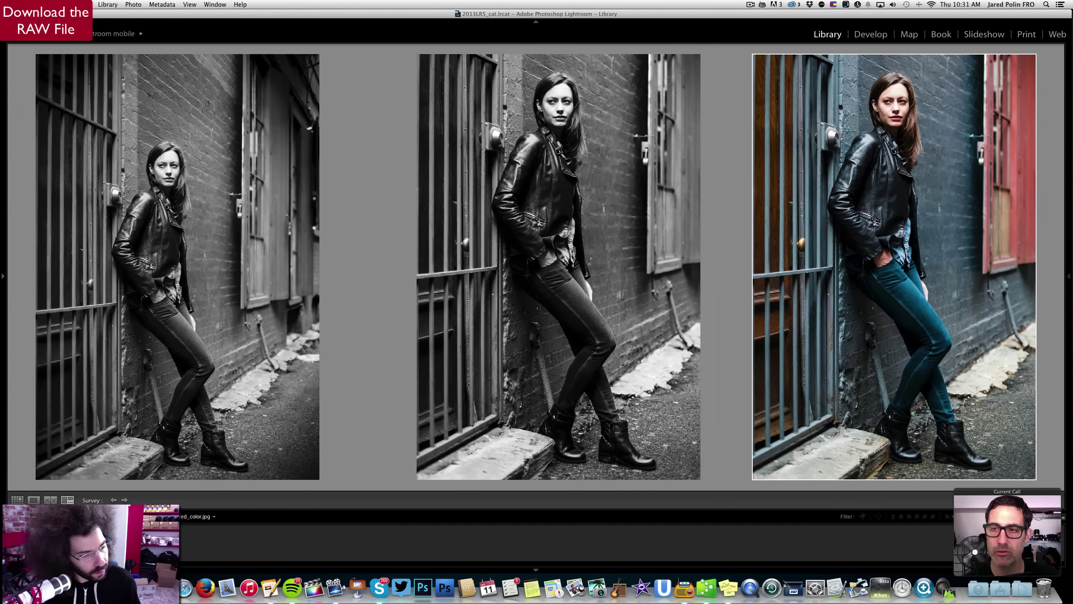
pyautogui.press('/')
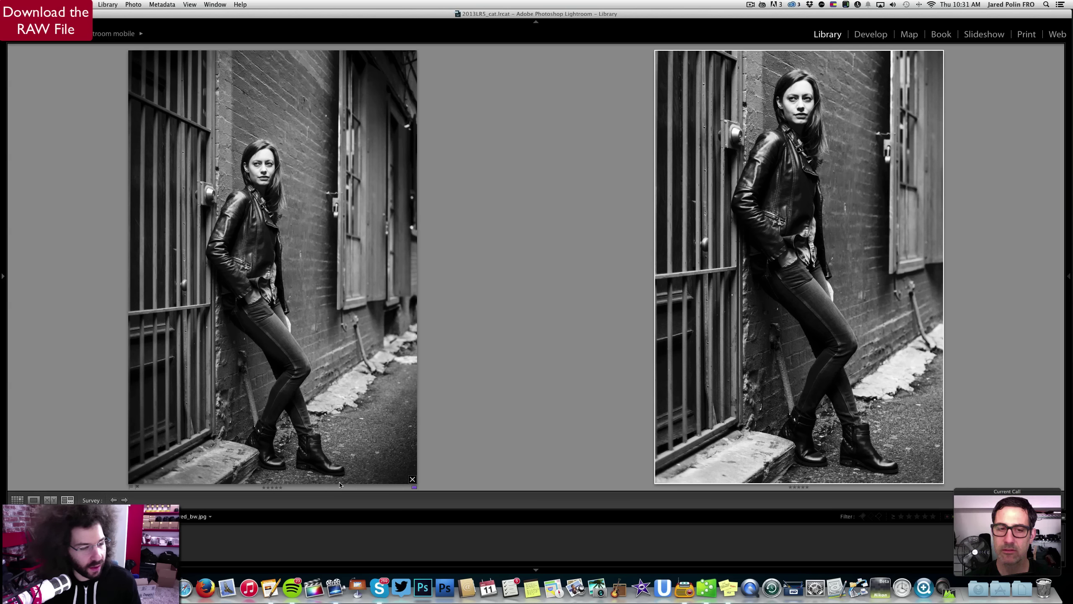
pyautogui.hotkey('shift', 'Right')
pyautogui.hotkey('shift', 'Right')
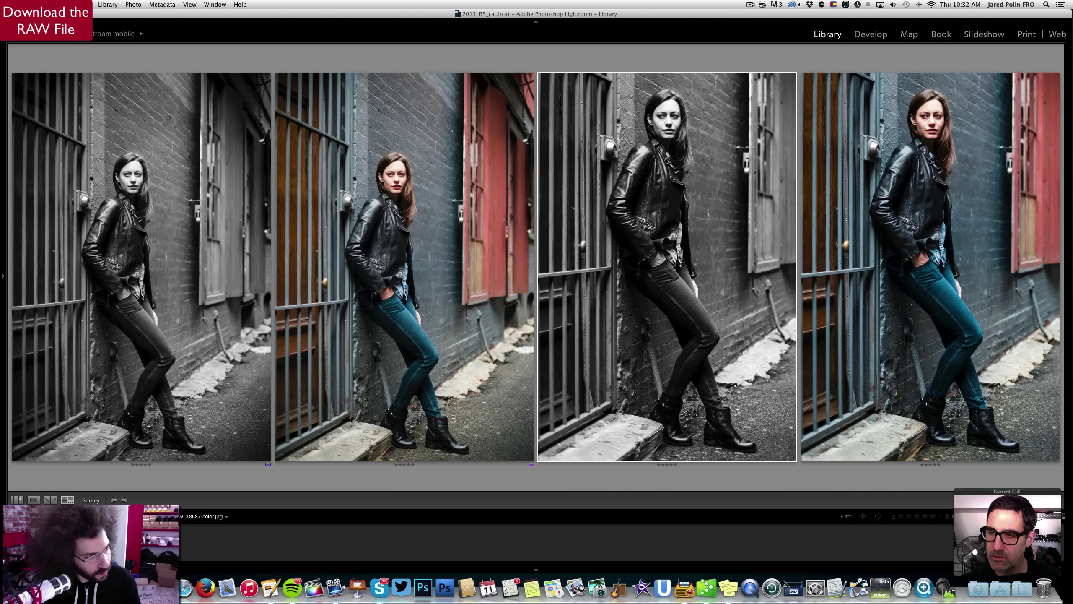
# Check the left colour photo at 1:1, then survey only the two colour versions side by side
pyautogui.click(405, 267)
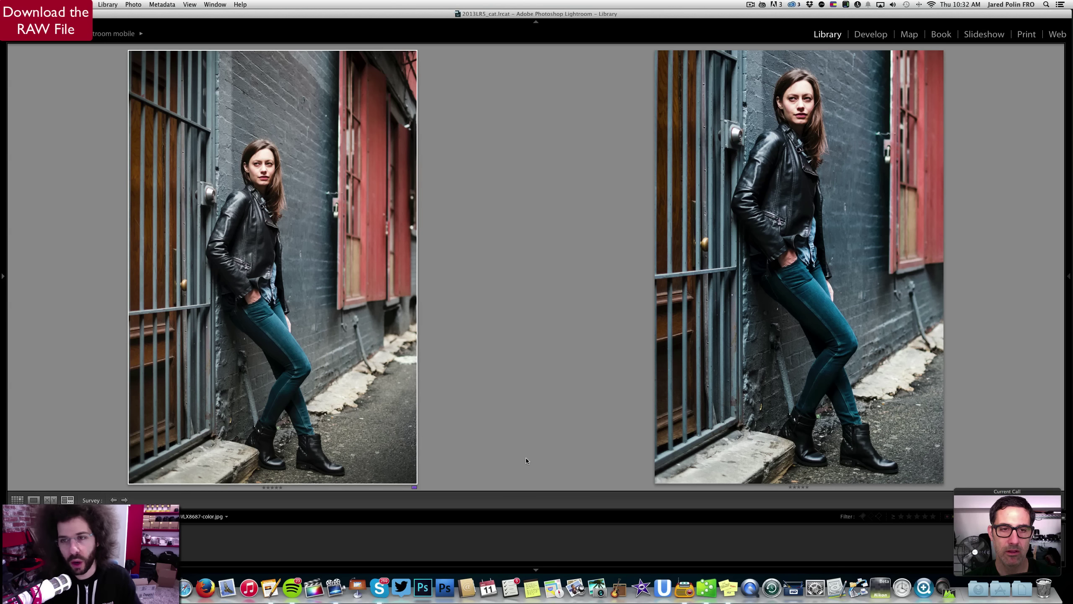
pyautogui.doubleClick(262, 170)
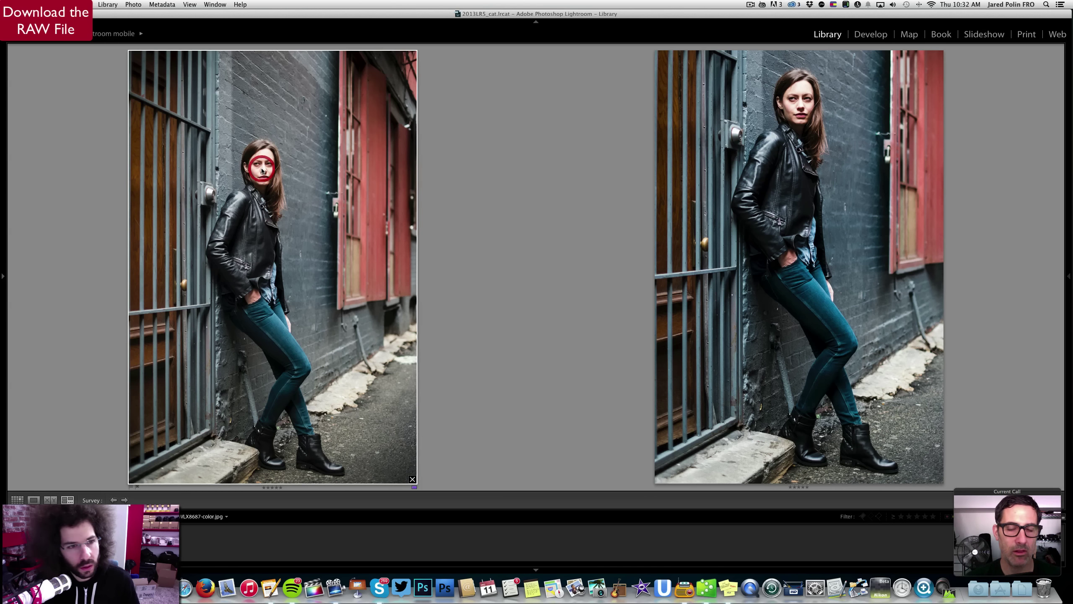
pyautogui.click(536, 168)
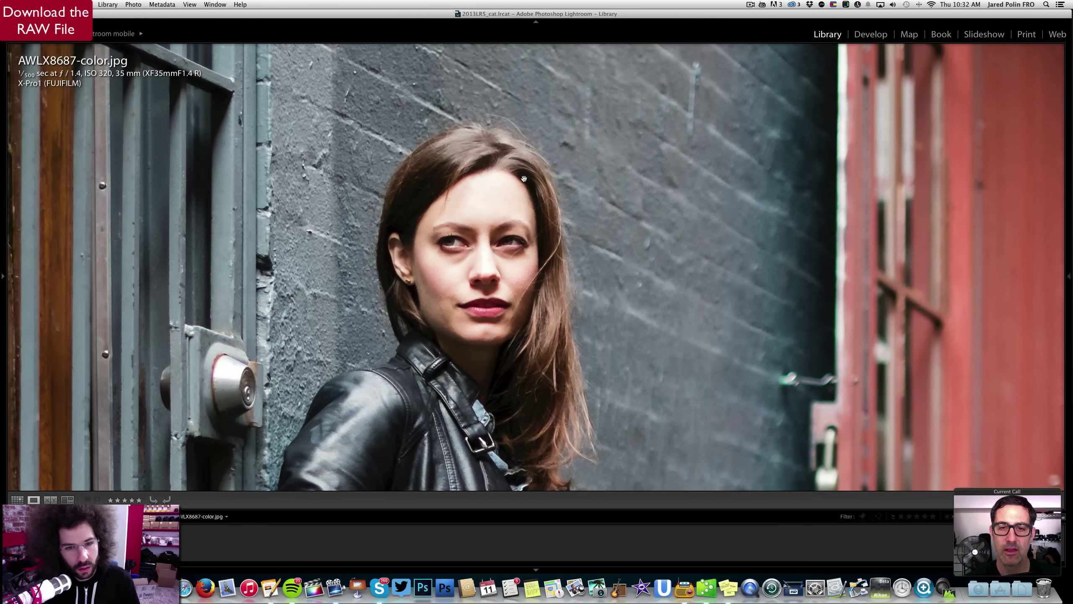
pyautogui.doubleClick(496, 179)
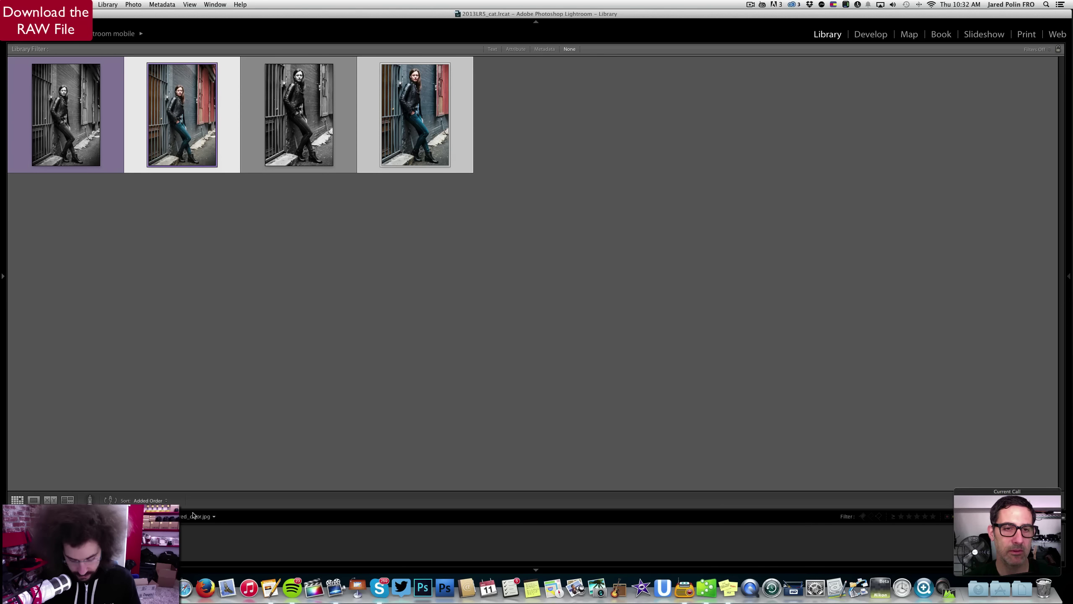
pyautogui.press('n')
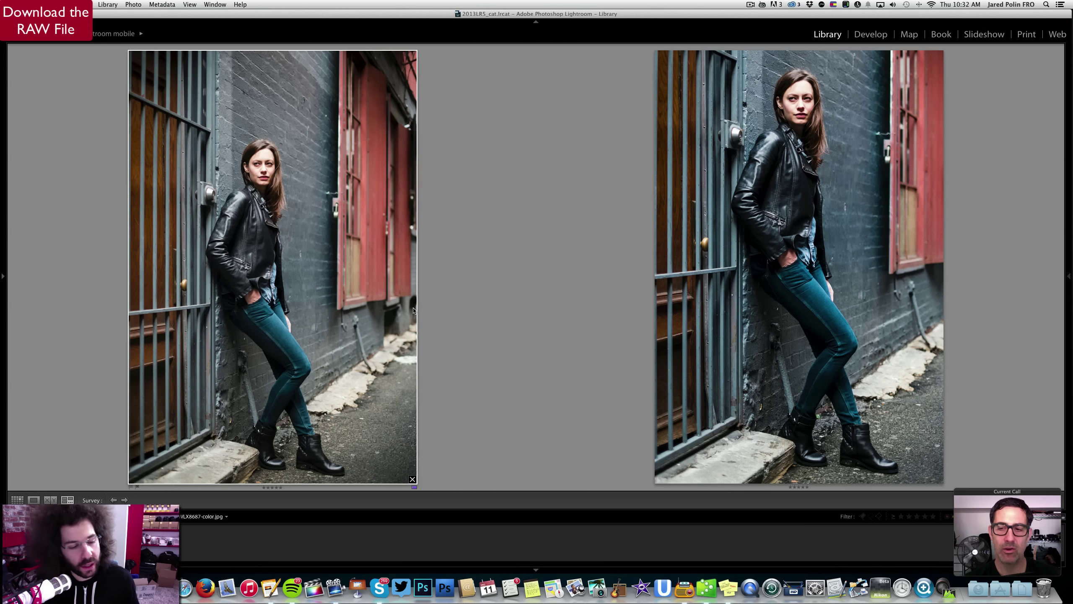
# Select all four alley-portrait versions, black-and-white and colour, for the Survey comparison
pyautogui.press('super+a')
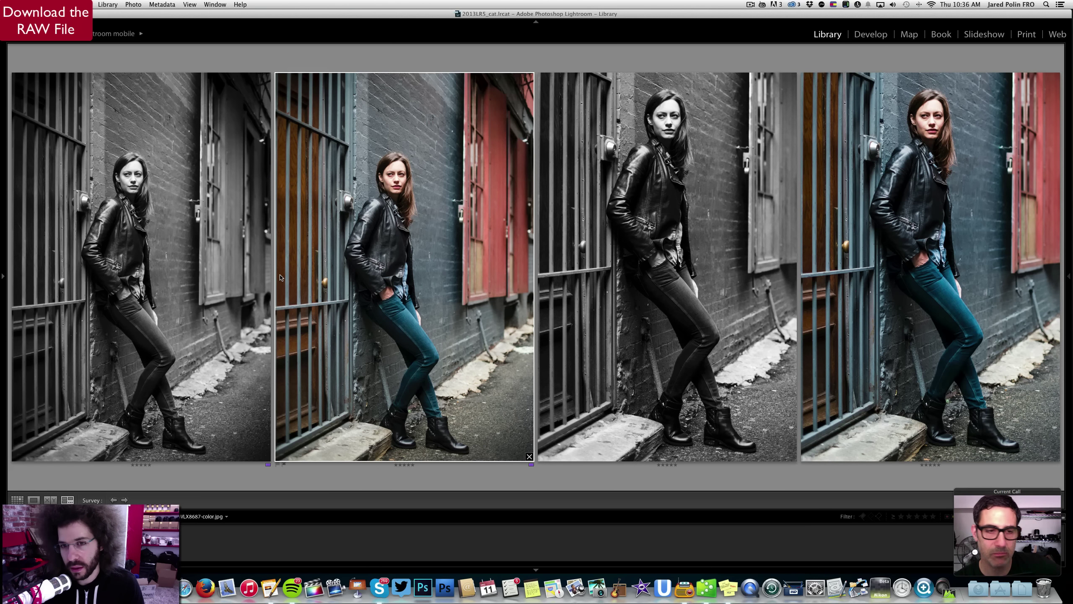
# Open jared_bw.jpg alone in Develop, fitted to show the whole photo
pyautogui.doubleClick(630, 136)
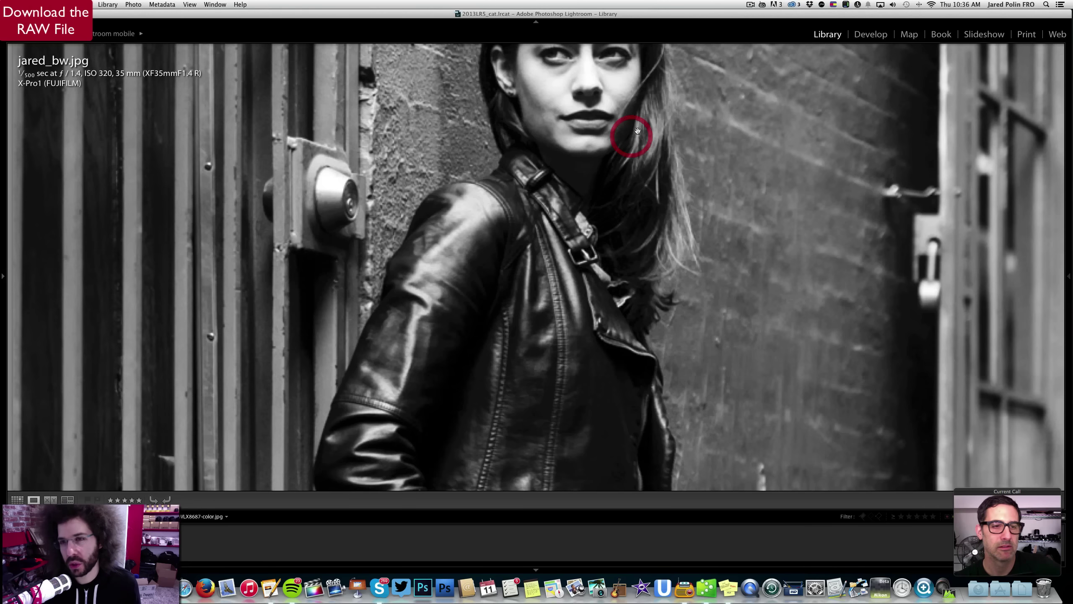
pyautogui.click(868, 33)
pyautogui.click(556, 133)
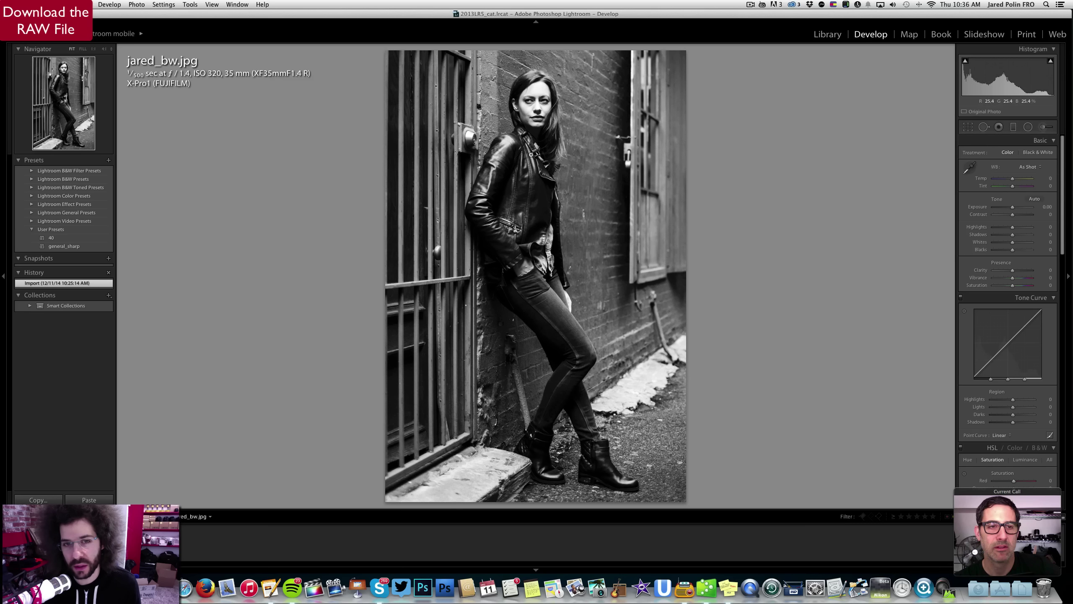
# Return to the full Lightroom Library window with the folder and metadata panels showing
pyautogui.click(828, 34)
pyautogui.hotkey('ctrl', 'Up')
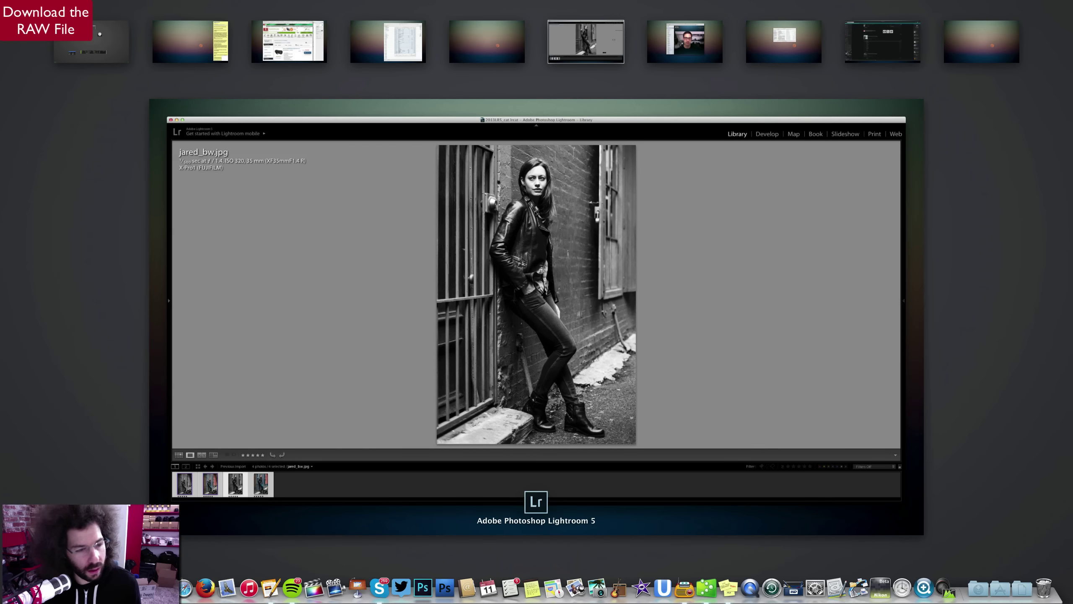
pyautogui.click(238, 248)
pyautogui.press('Tab')
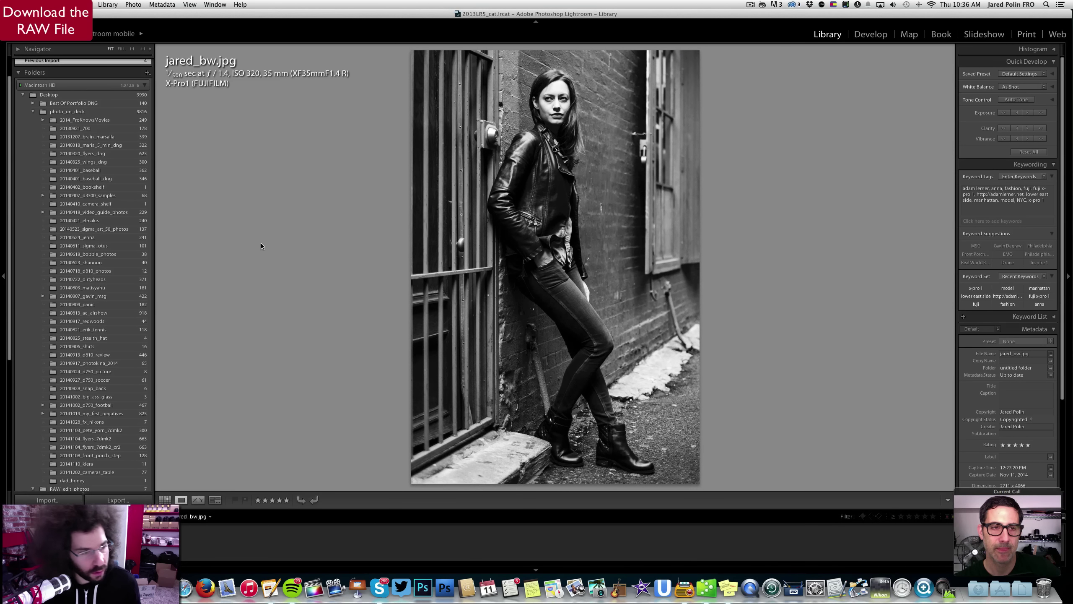
# Open AWLX8687.dng from the RAWedit_adam_photos folder in the Develop module
pyautogui.scroll(-10, 101, 325)
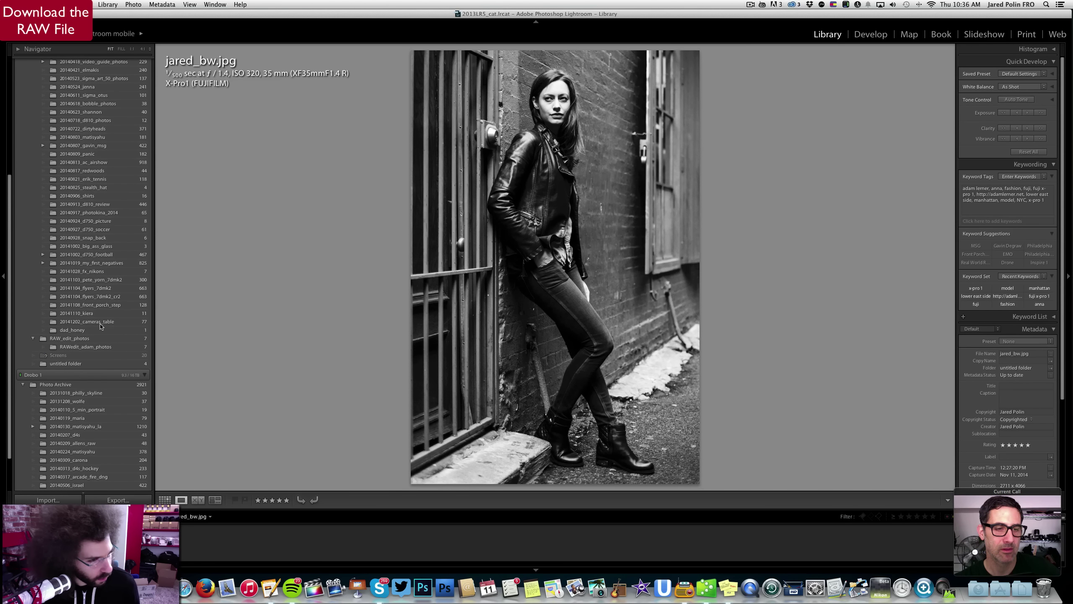
pyautogui.click(110, 348)
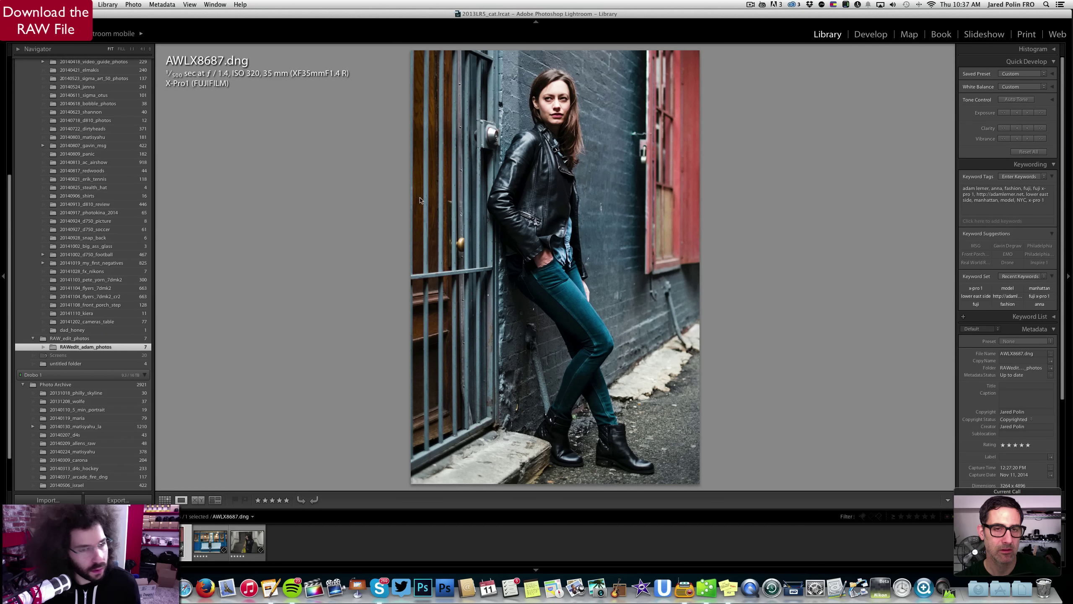
pyautogui.click(864, 35)
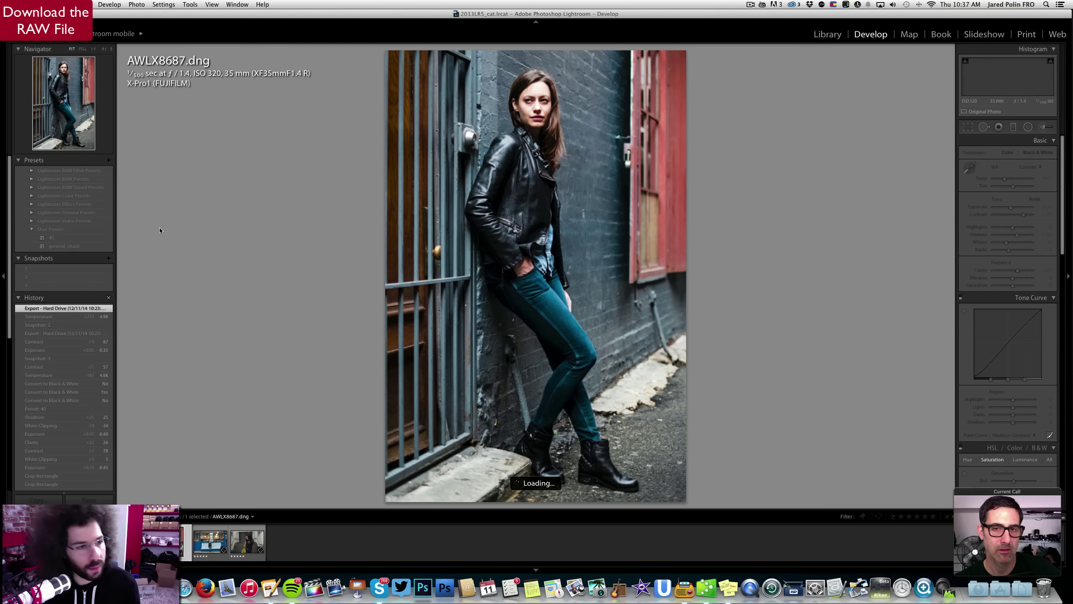
# Preview colour Snapshot 2, then apply black-and-white Snapshot 3 (Contrast +67, Clarity +28)
pyautogui.click(71, 277)
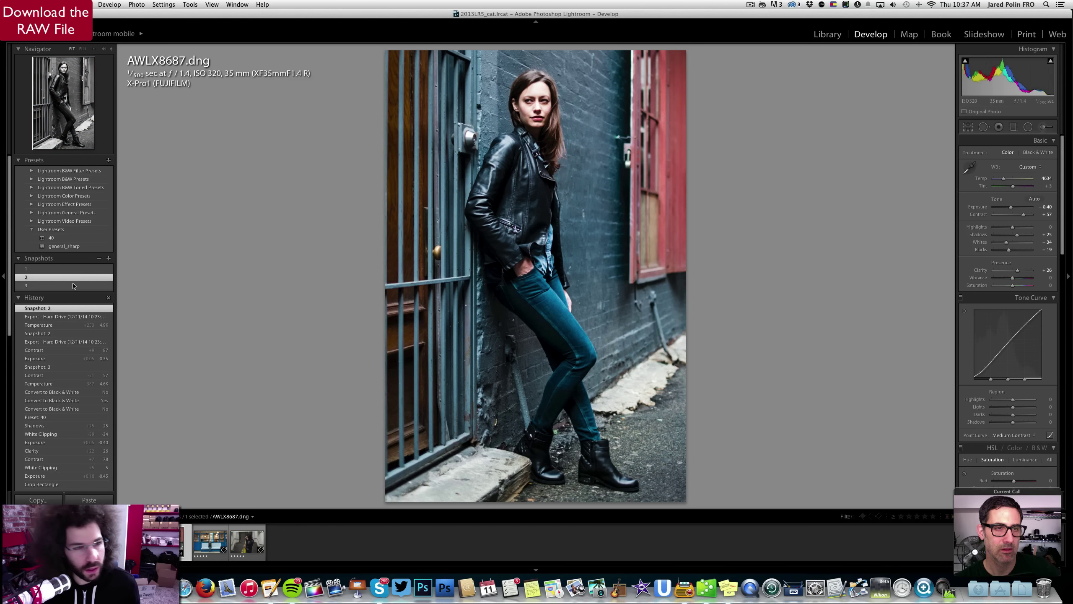
pyautogui.click(73, 284)
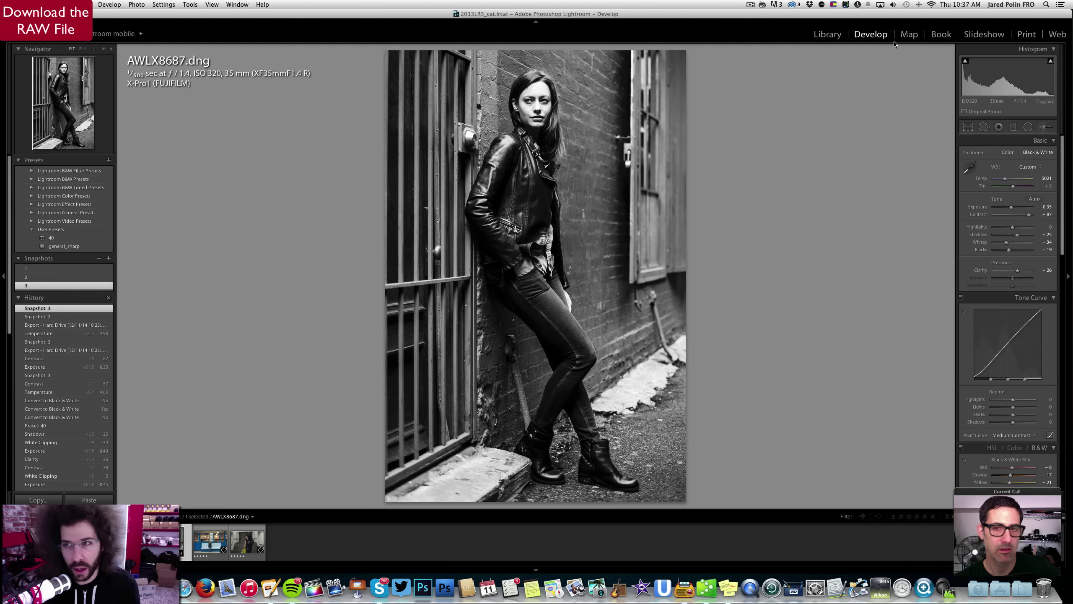